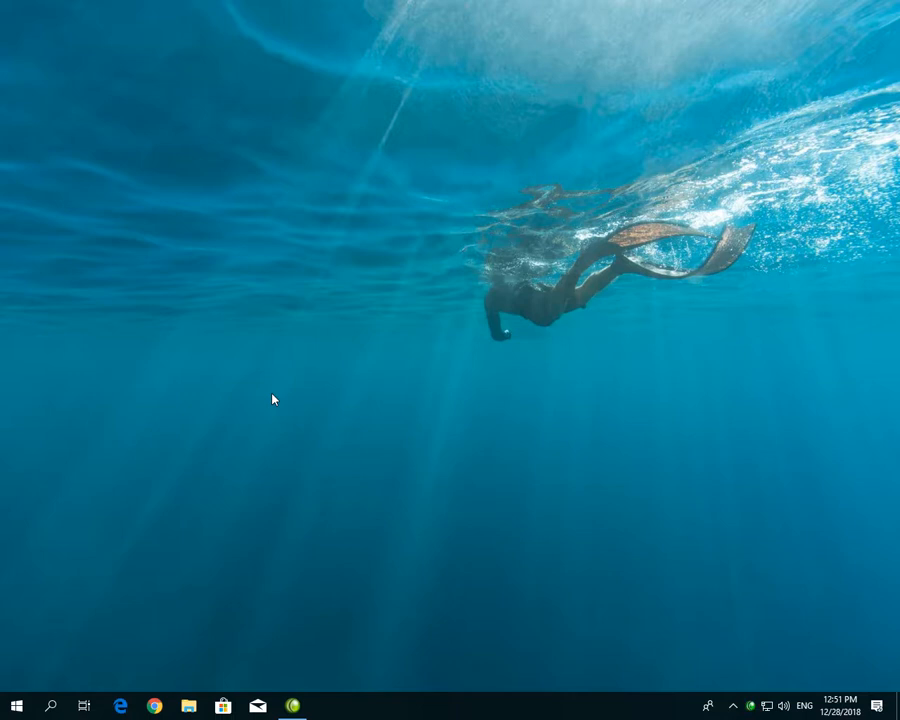
- Launch Cisco Packet Tracer and maximize its window
key(super)
text(packe)
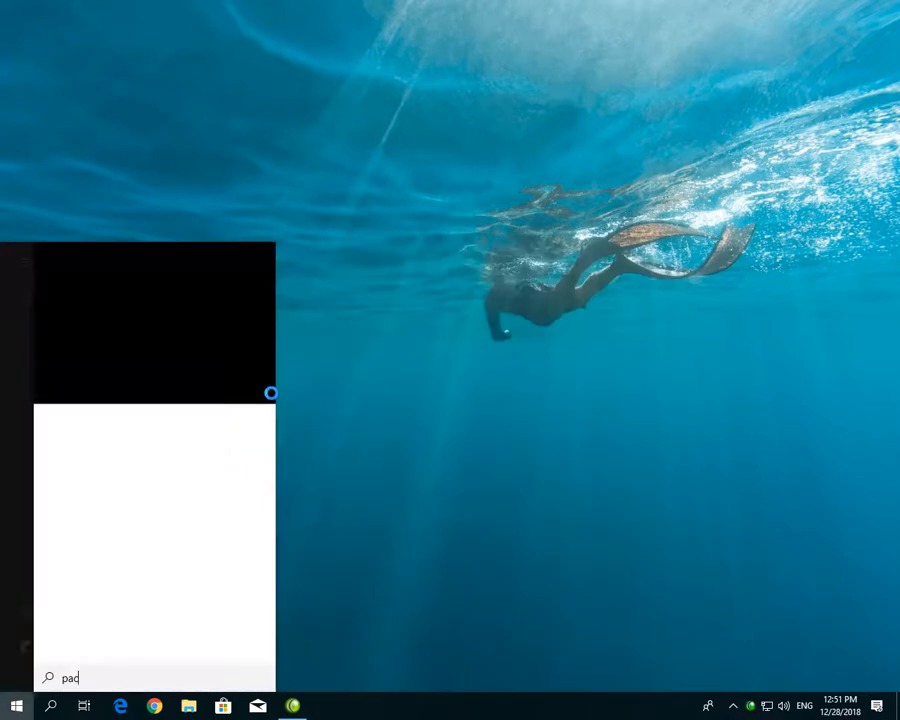
text(t)
key(Return)
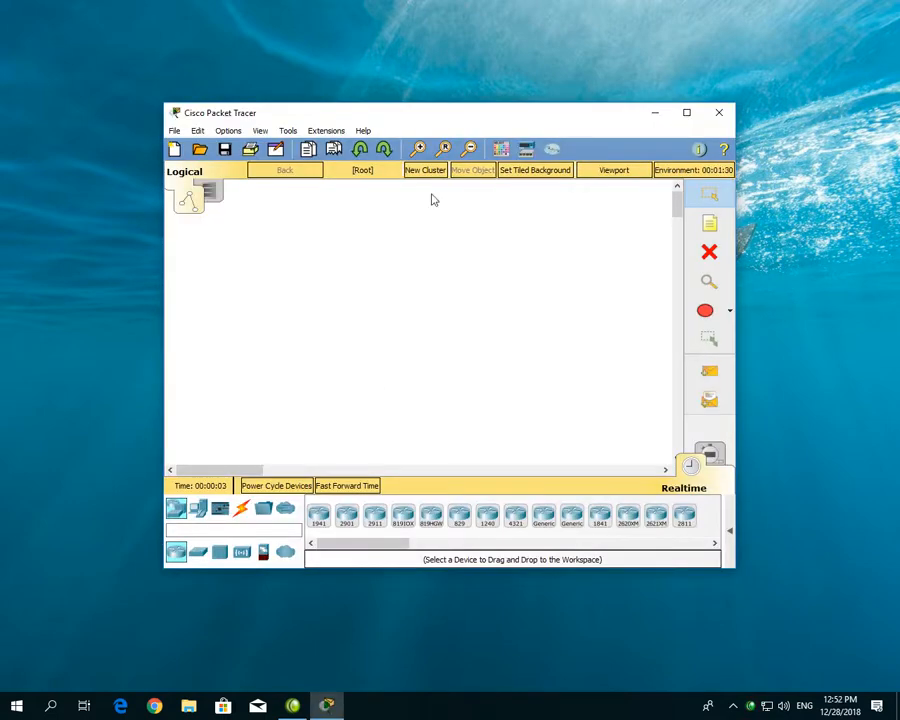
double_click(426, 118)
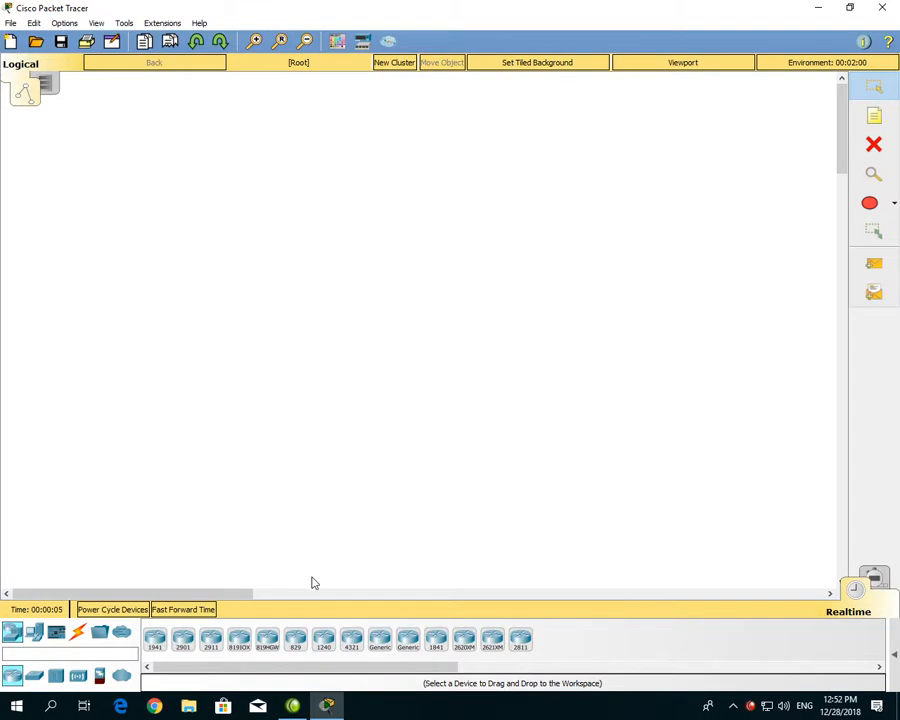
- Place a generic Router-PT in the upper part of the workspace and a 2960-24TT switch directly below it
click(379, 641)
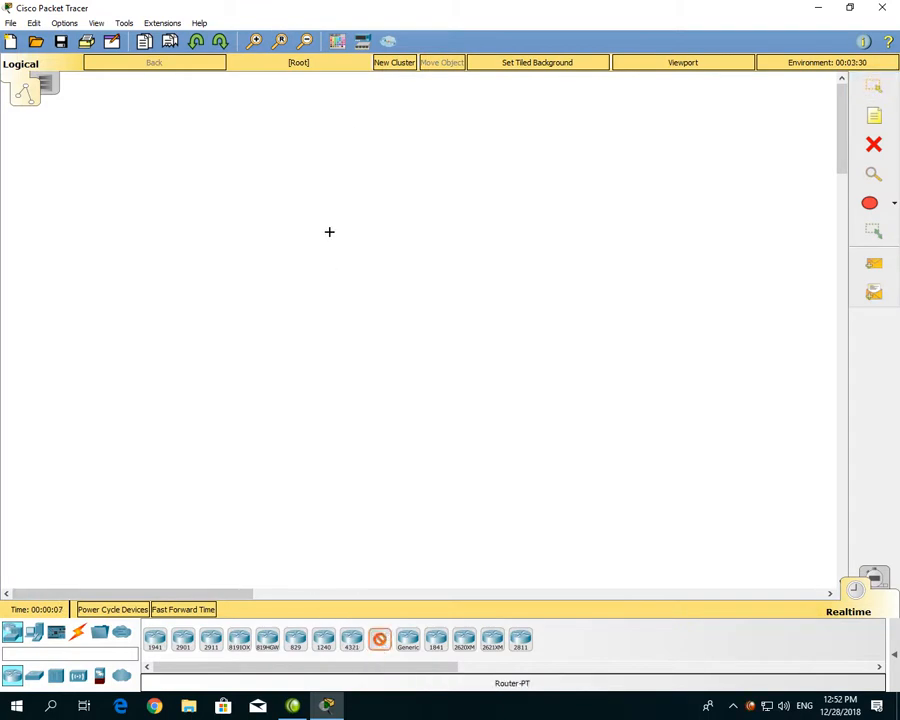
click(360, 191)
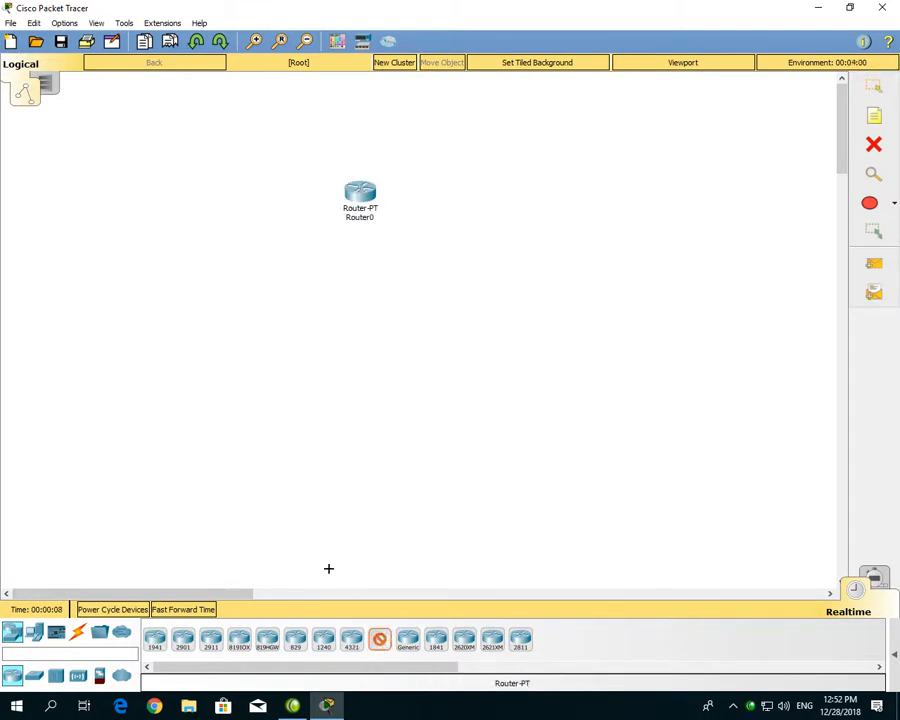
click(34, 675)
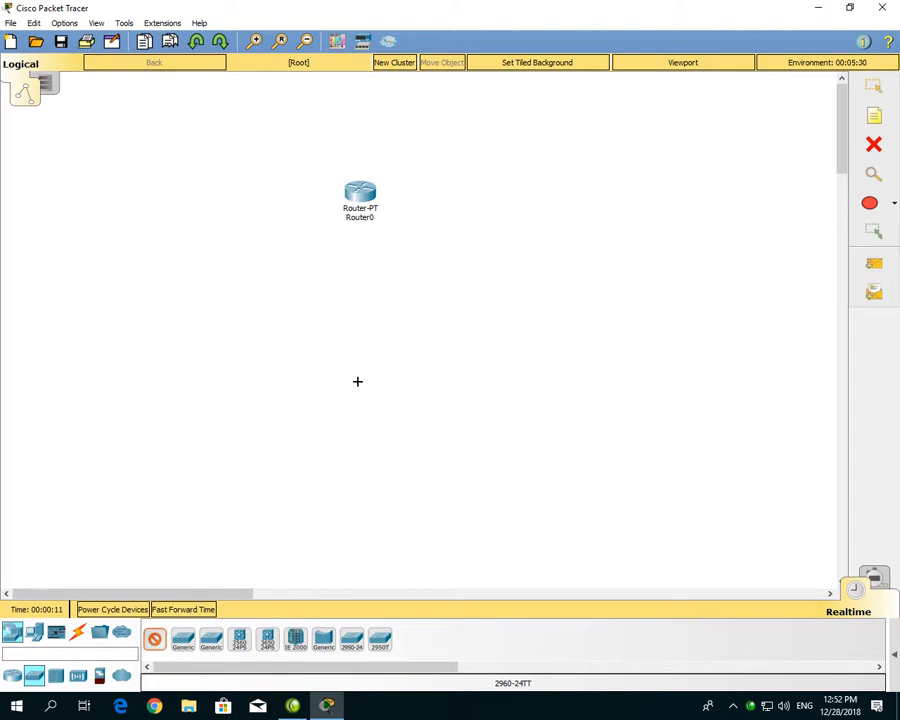
click(357, 320)
drag(358, 330, 362, 326)
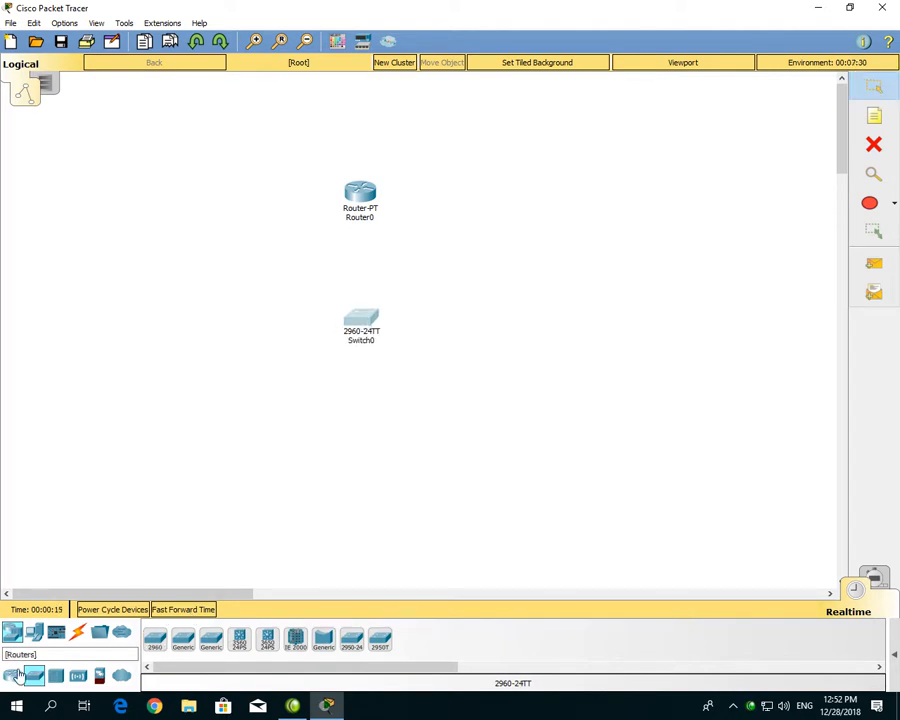
- Place four generic PC-PT end devices in a row beneath the switch
click(34, 632)
ctrl+click(155, 640)
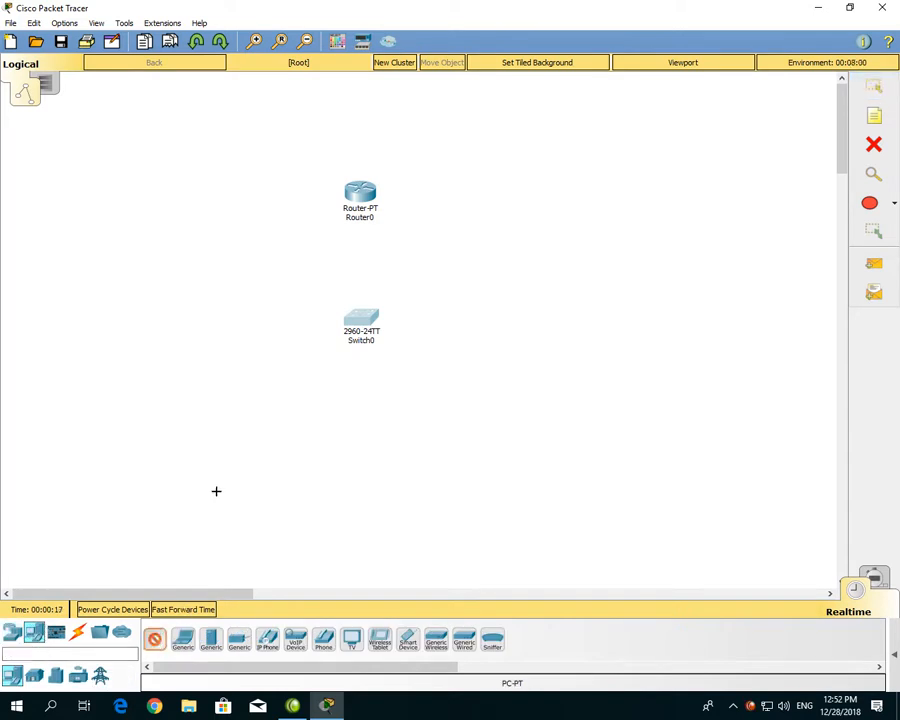
click(215, 488)
click(350, 486)
click(481, 487)
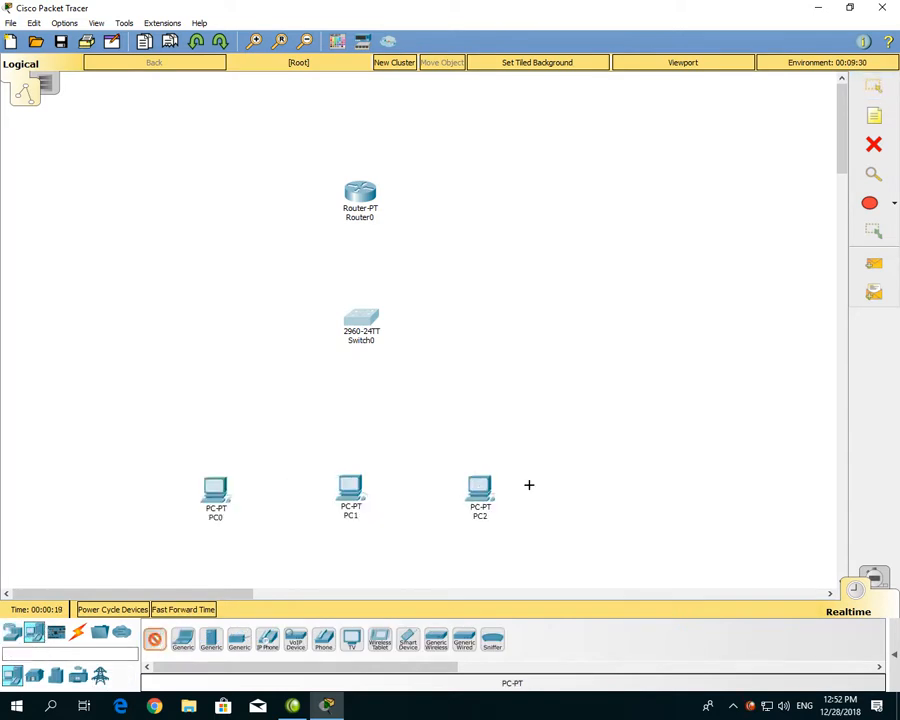
click(588, 485)
click(874, 87)
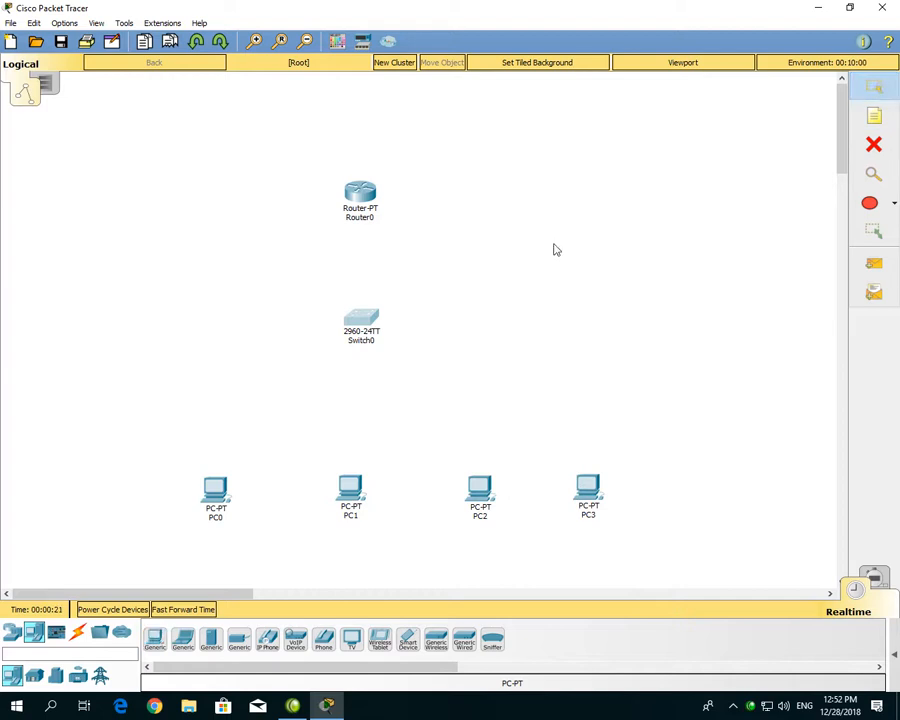
- Connect the router's FastEthernet0/0 to the switch's FastEthernet0/1 with a Copper Straight-Through cable
click(77, 632)
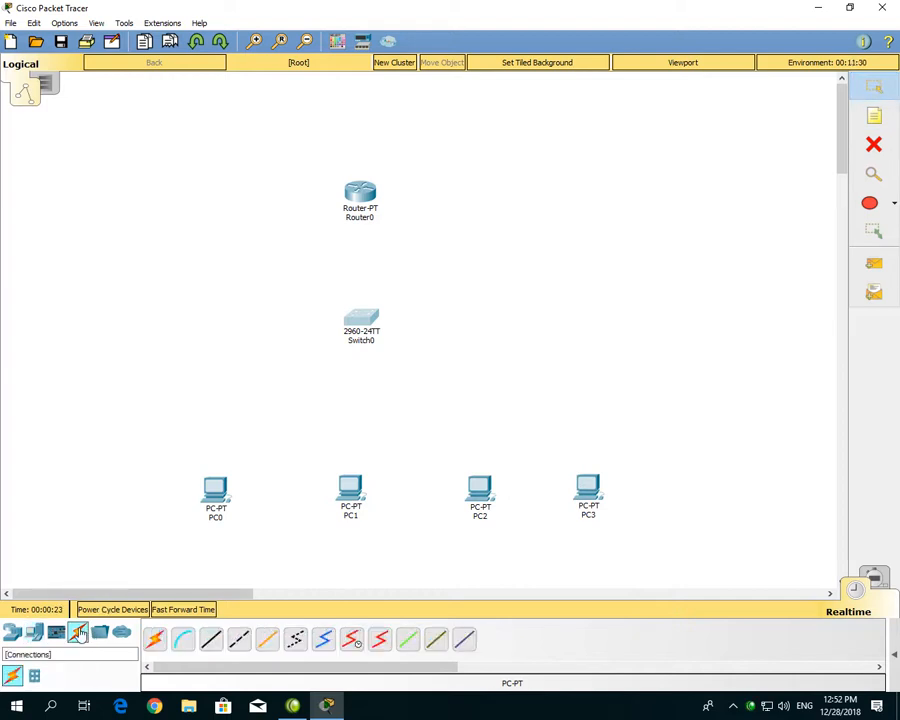
click(210, 640)
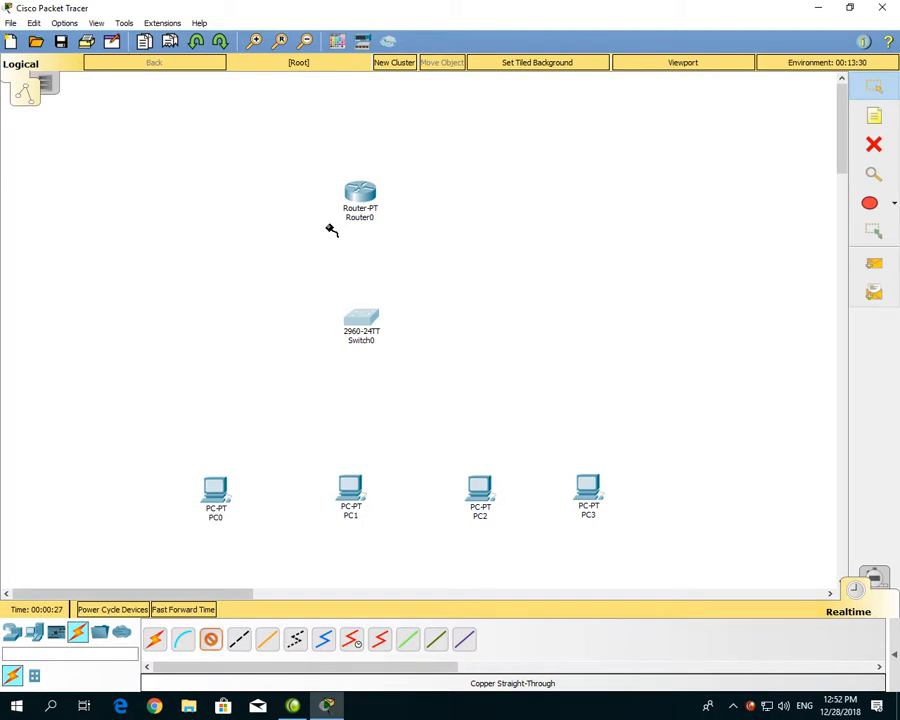
click(353, 203)
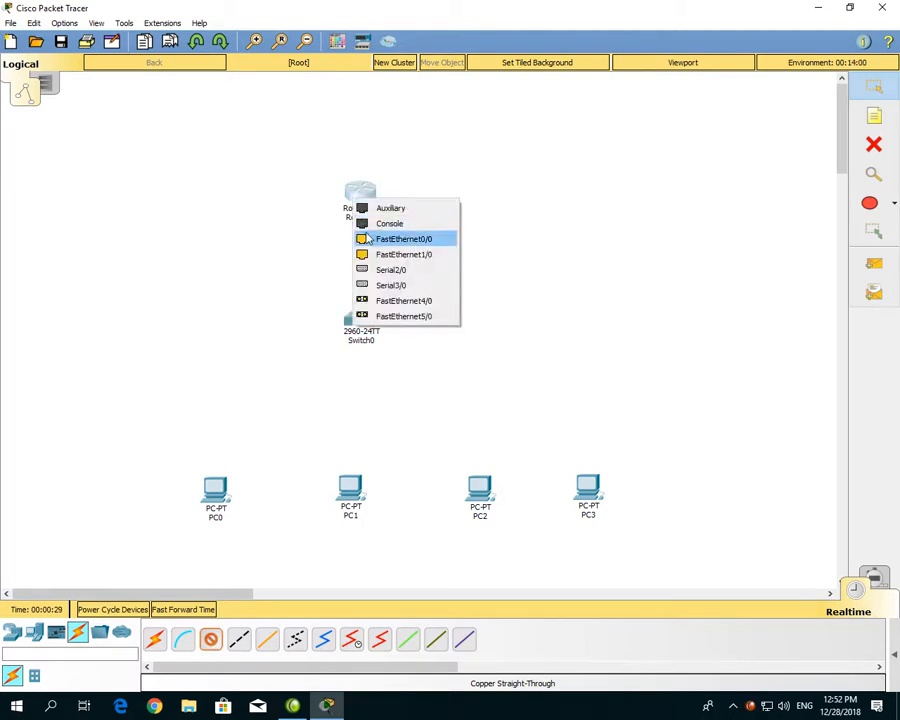
click(364, 239)
click(358, 318)
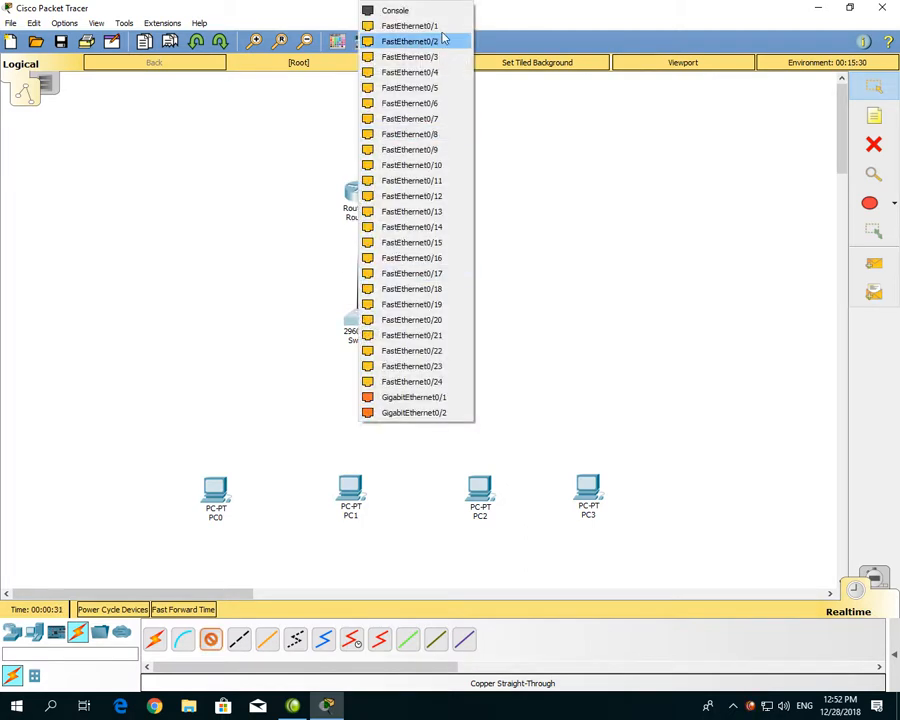
click(437, 27)
- Cable switch ports FastEthernet0/2 and FastEthernet0/3 to the FastEthernet0 ports of PC0 and PC1, respectively
click(350, 326)
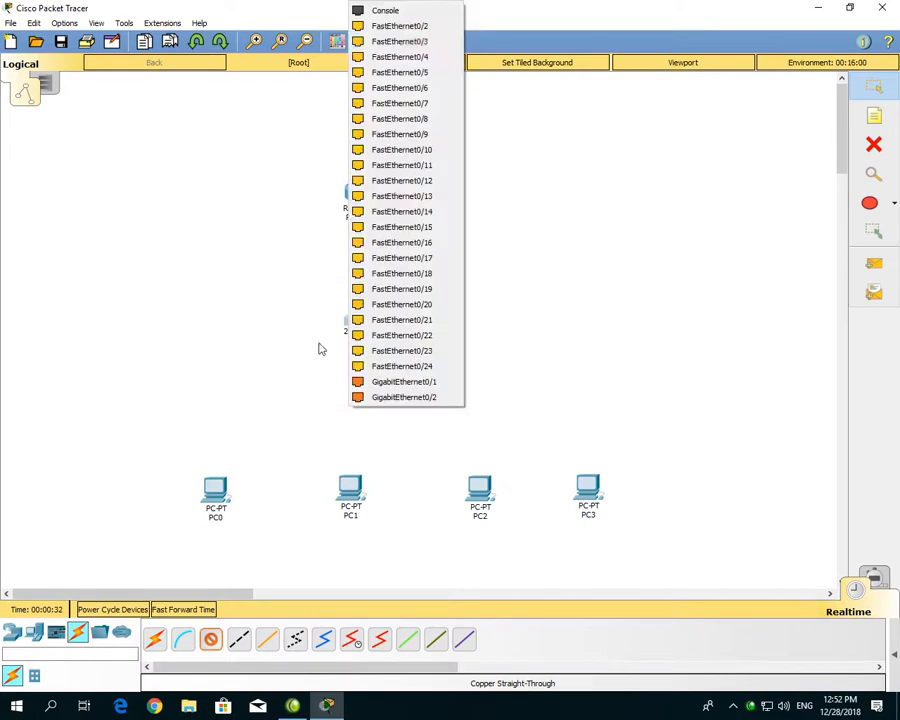
click(440, 28)
click(225, 505)
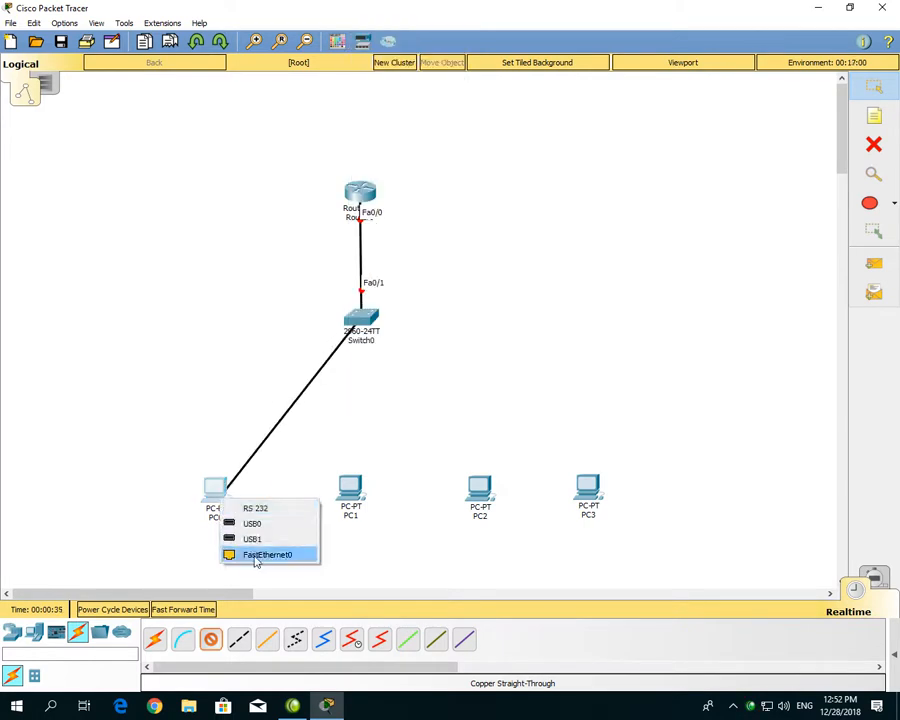
click(254, 552)
click(363, 323)
click(388, 347)
click(362, 490)
click(395, 541)
- Cable switch ports FastEthernet0/4 and FastEthernet0/5 to the FastEthernet0 ports of PC2 and PC3, respectively
click(364, 325)
click(373, 346)
click(482, 488)
click(514, 544)
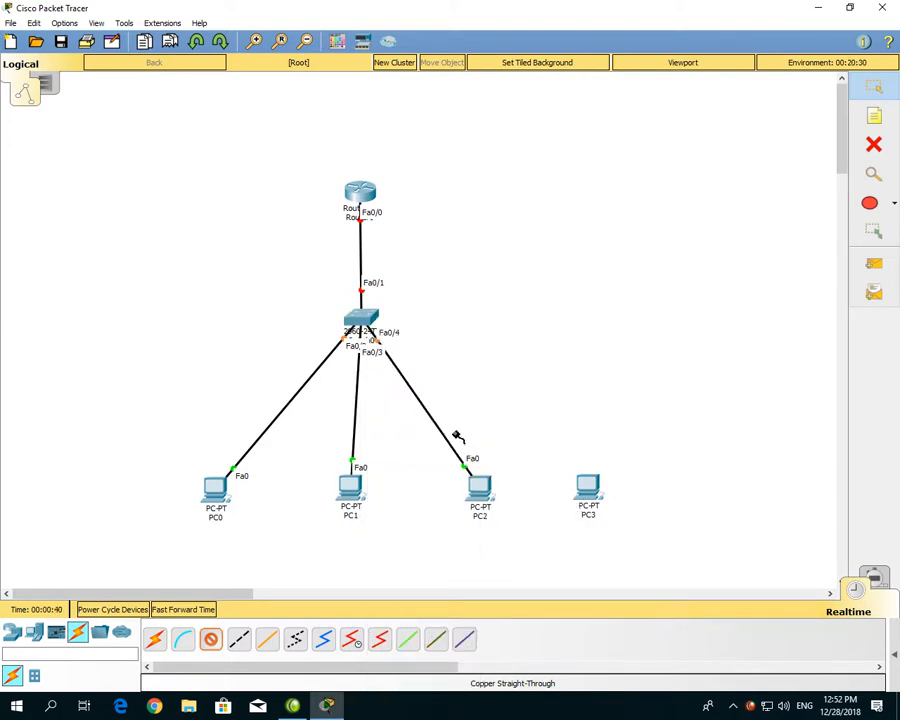
click(363, 323)
click(398, 341)
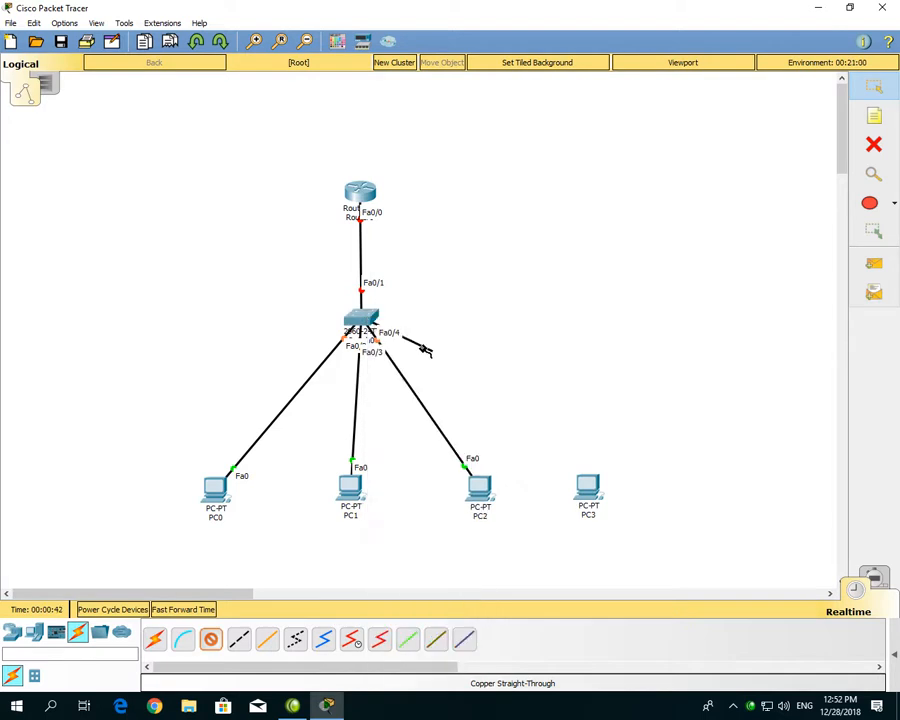
click(588, 487)
click(606, 537)
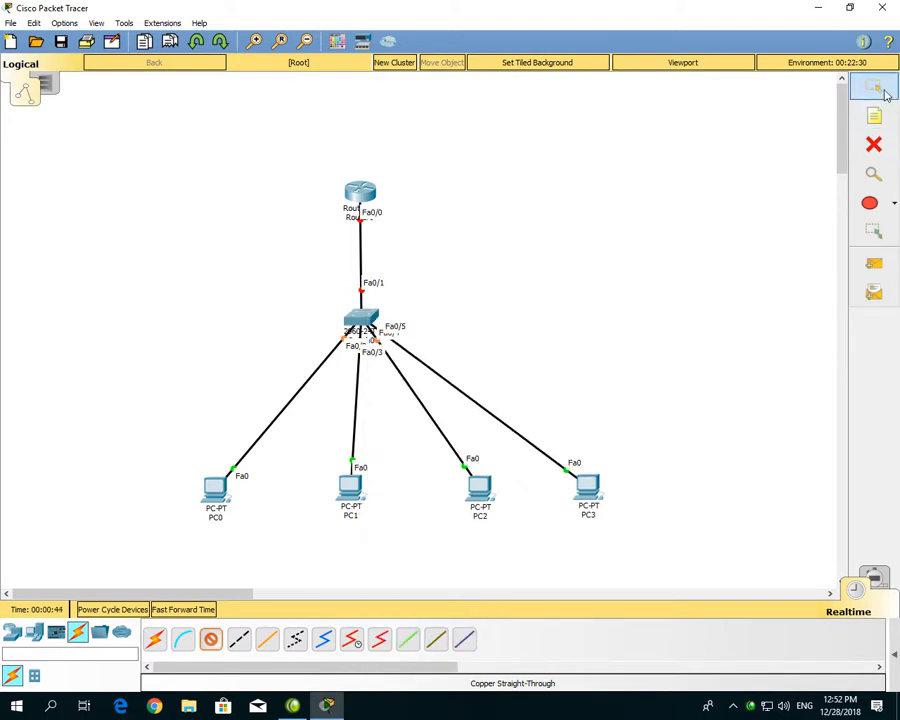
- Open Switch0's command line and enter global configuration mode with en and conf t
click(360, 318)
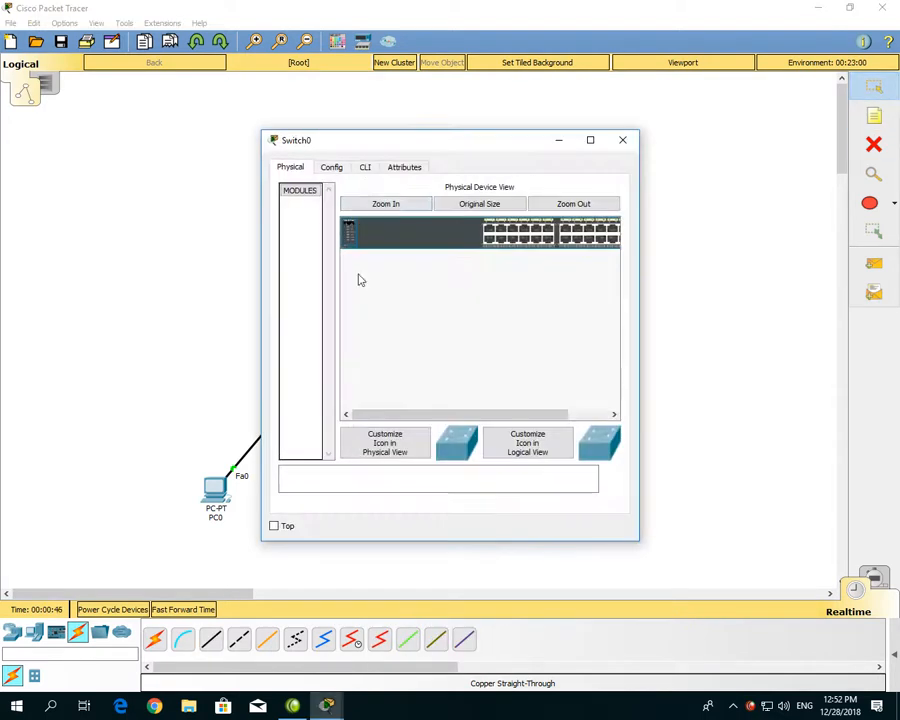
click(365, 167)
key(Return)
key(Return)
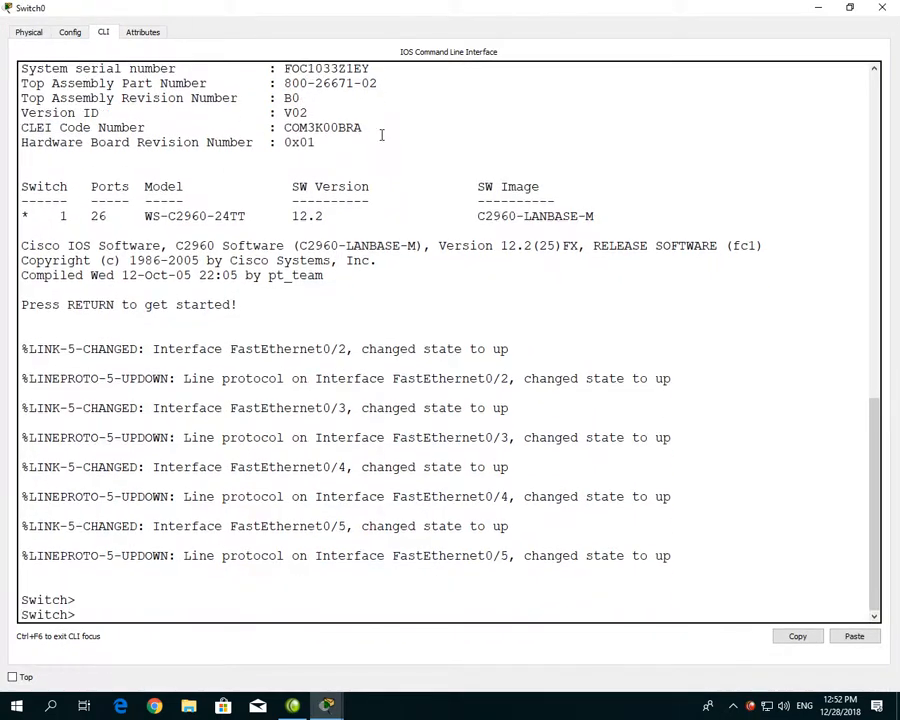
text(en)
key(Return)
text(conf t)
key(Return)
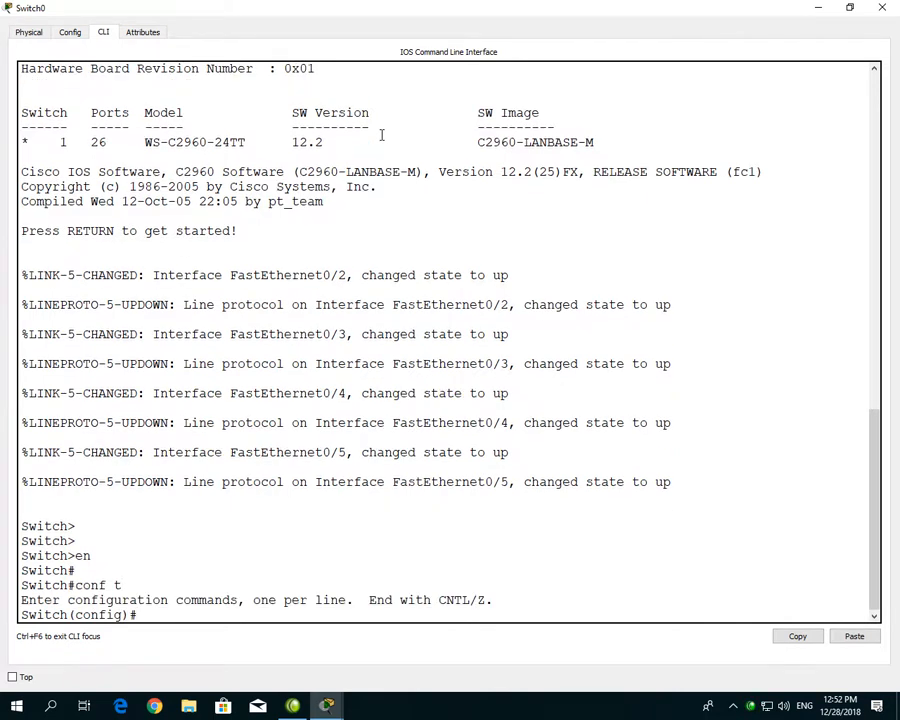
- Enter configuration mode for the switch's interface range fastEthernet 0/1-8
text(in)
key(Tab)
text(r)
key(Tab)
text(fa)
key(Tab)
text(0/1-8)
key(Return)
- Enable spanning-tree portfast on the selected switch interface range, and close the switch window
text(span)
key(Tab)
text(p)
key(Tab)
text(\)
key(Return)
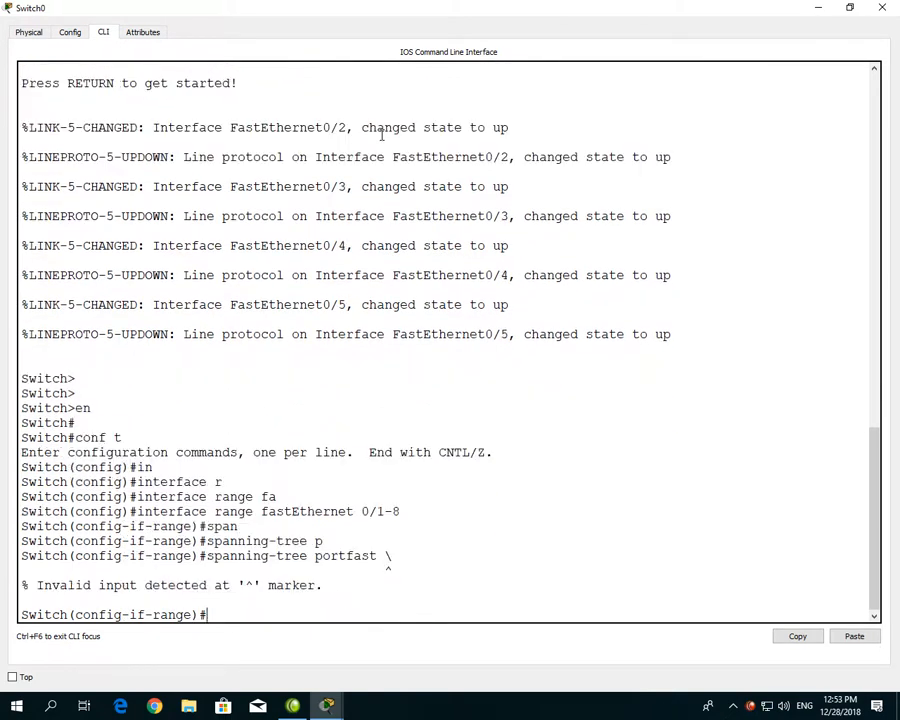
key(Up)
key(BackSpace)
key(Return)
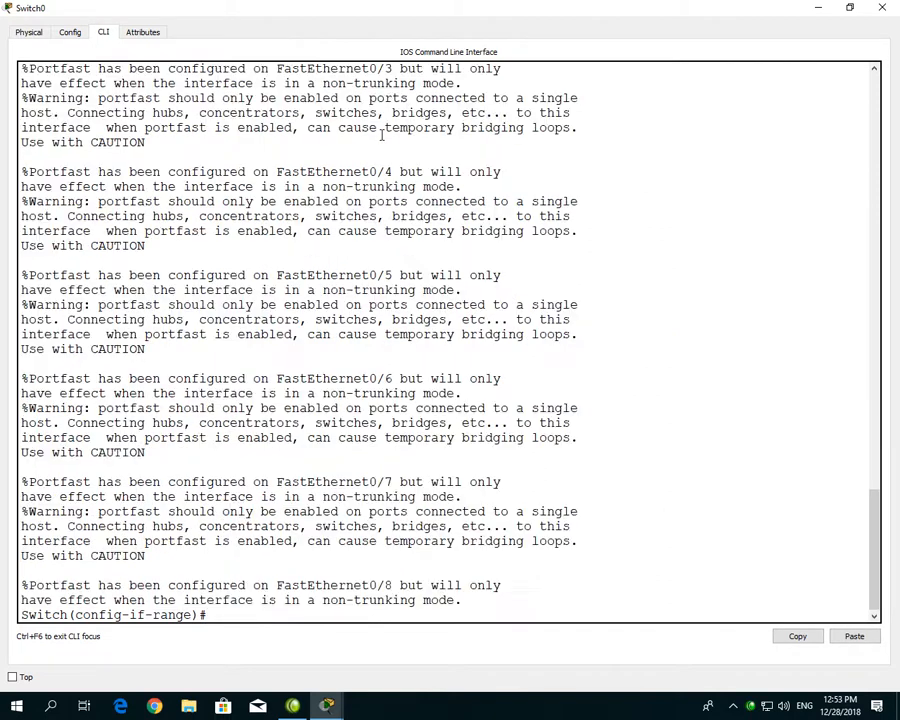
key(Return)
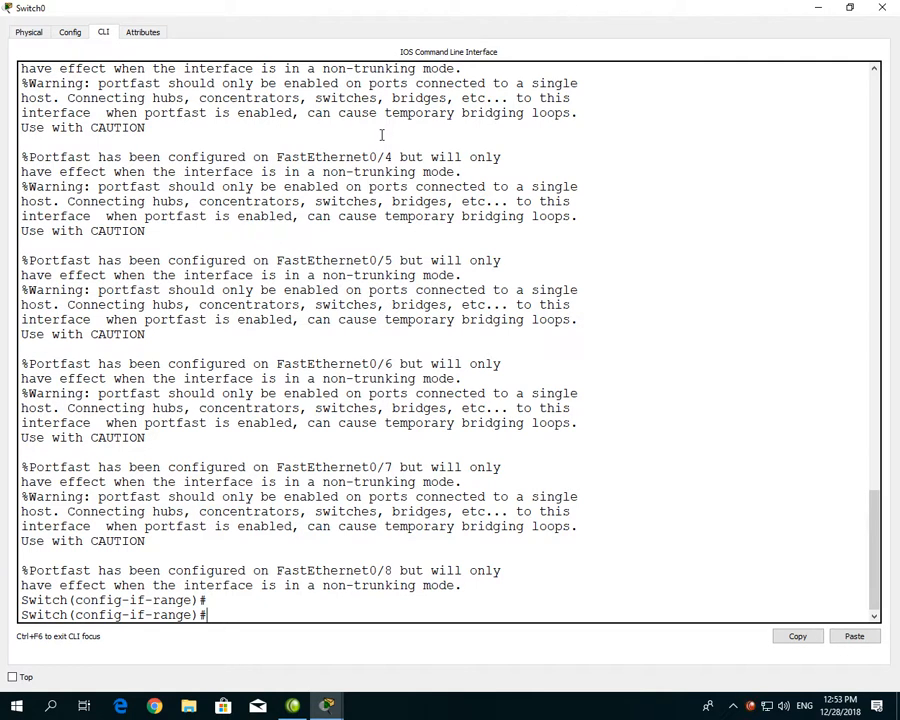
click(882, 7)
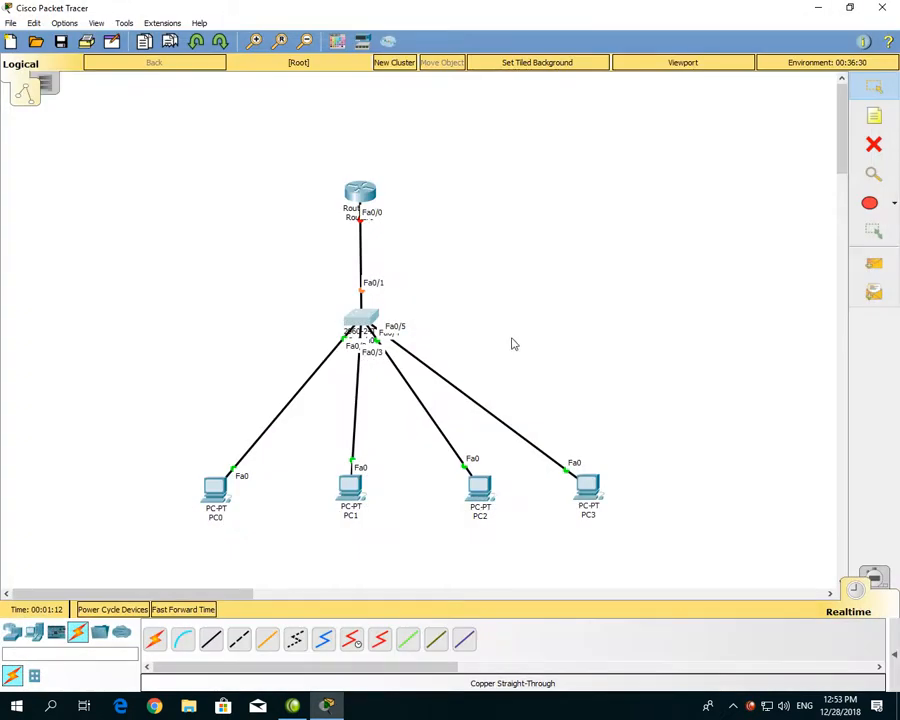
- Shift the row of four PCs slightly up and to the left, and nudge the router slightly upward
drag(764, 527, 197, 479)
click(401, 502)
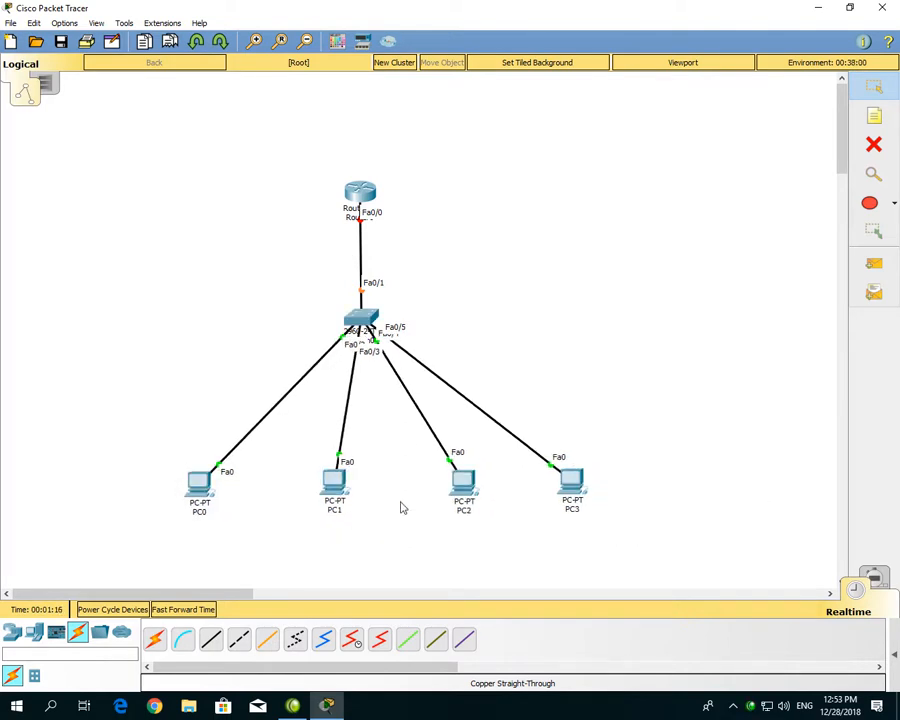
drag(364, 200, 361, 197)
- Add a two-line note above the router reading "DHCP" and "192.168.1.0/24"
click(874, 116)
click(322, 148)
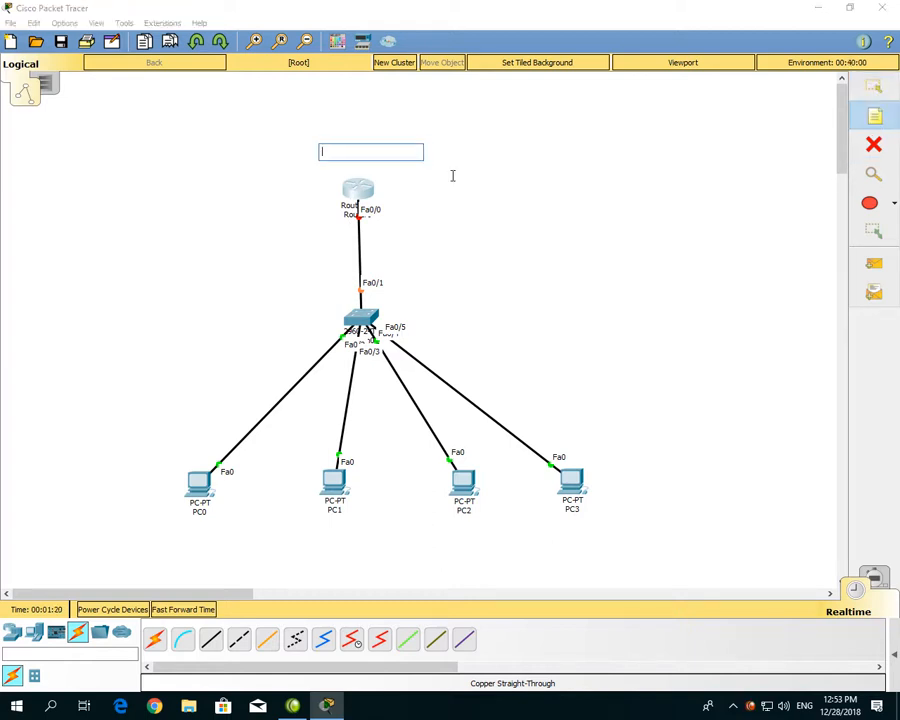
text(DHC)
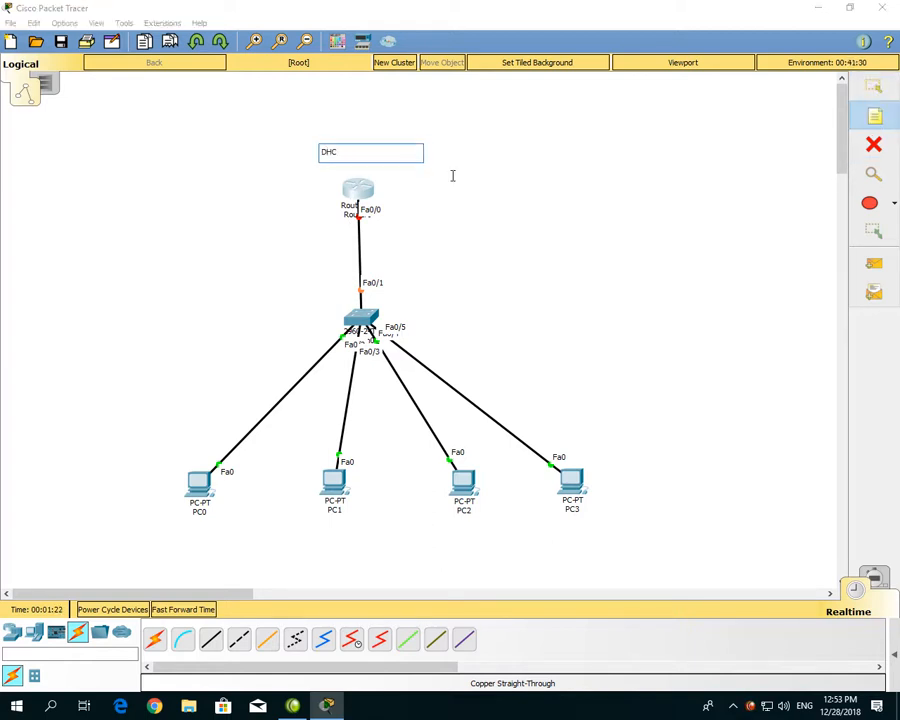
text(P)
key(Return)
text(192.168.1.0/24)
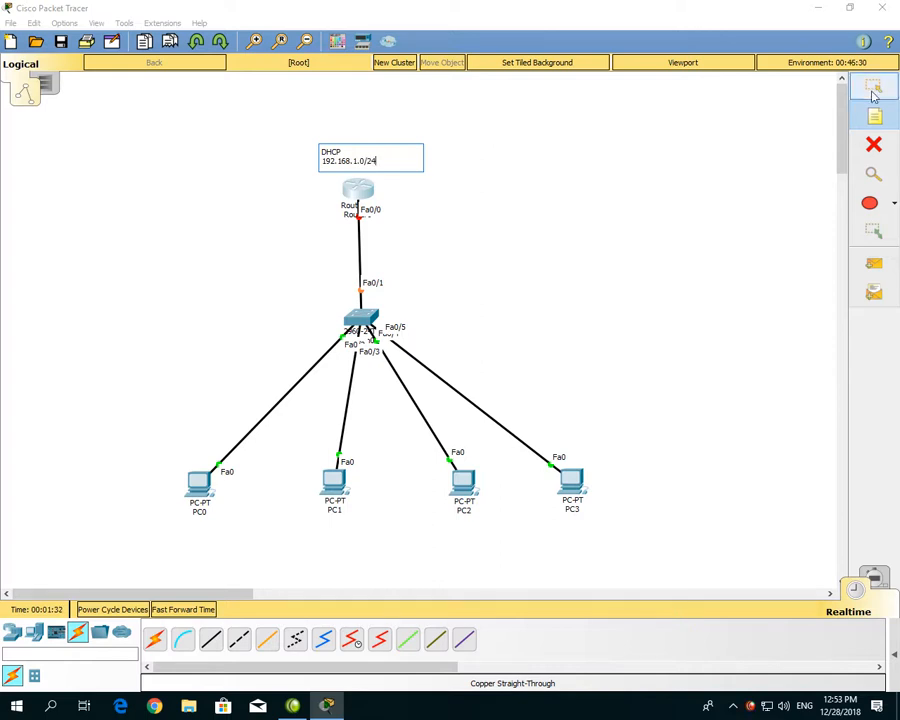
click(607, 159)
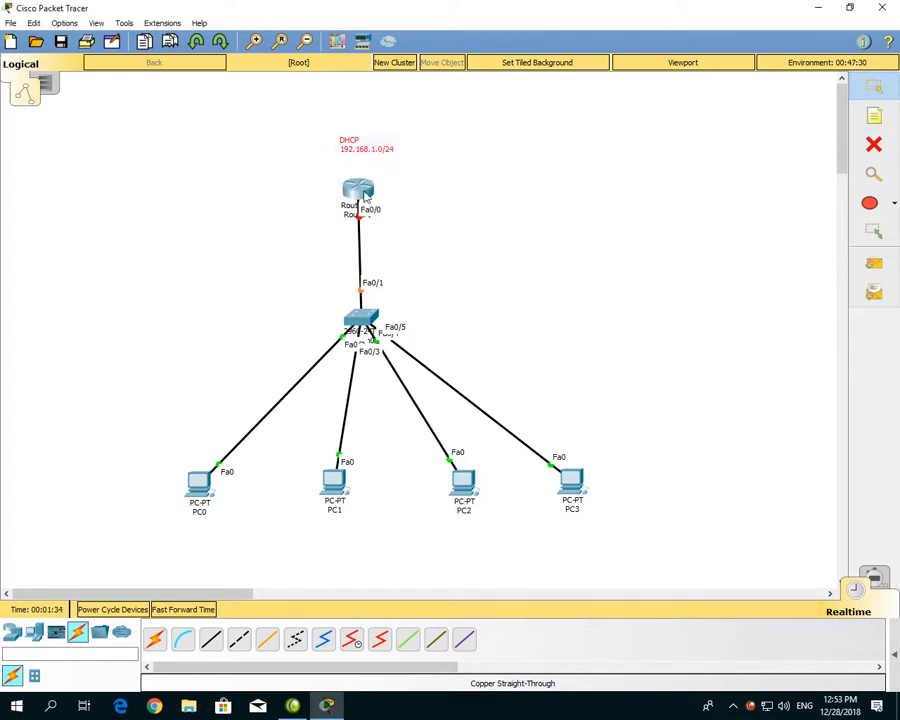
- Open Router0's command line, decline the initial configuration dialog, and enter global configuration mode with en and conf t
click(372, 190)
drag(420, 147, 570, 135)
click(518, 156)
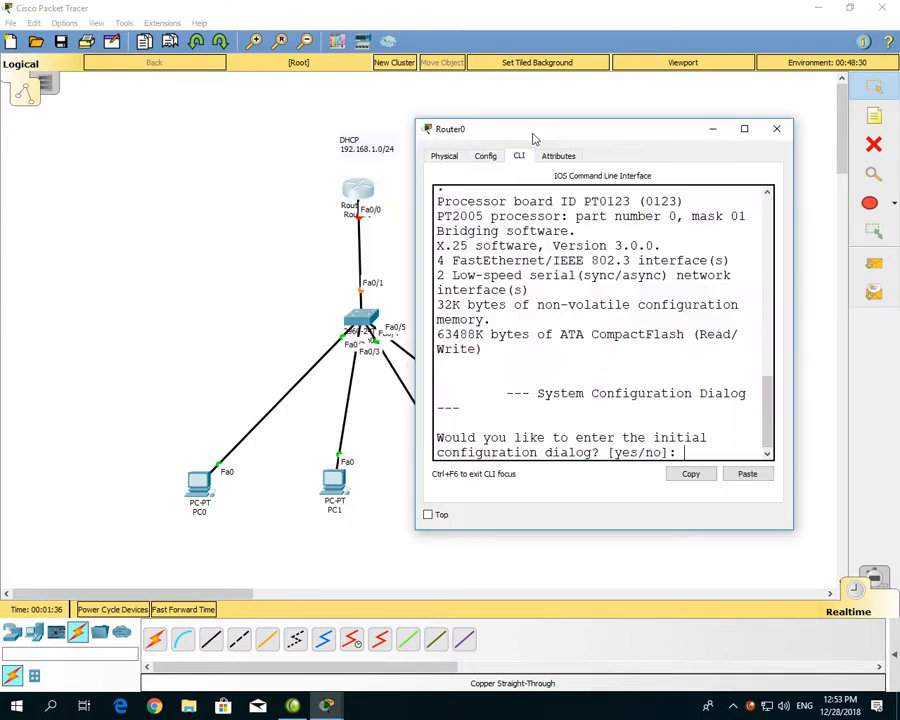
double_click(534, 130)
text(no)
key(Return)
key(Return)
text(en)
key(Return)
text(conf t)
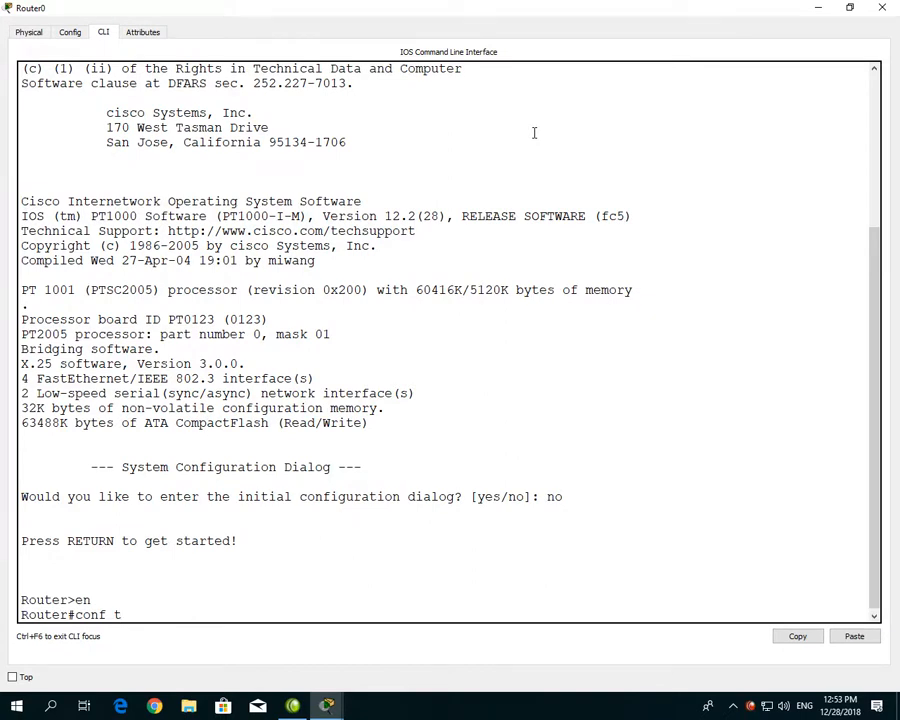
key(Return)
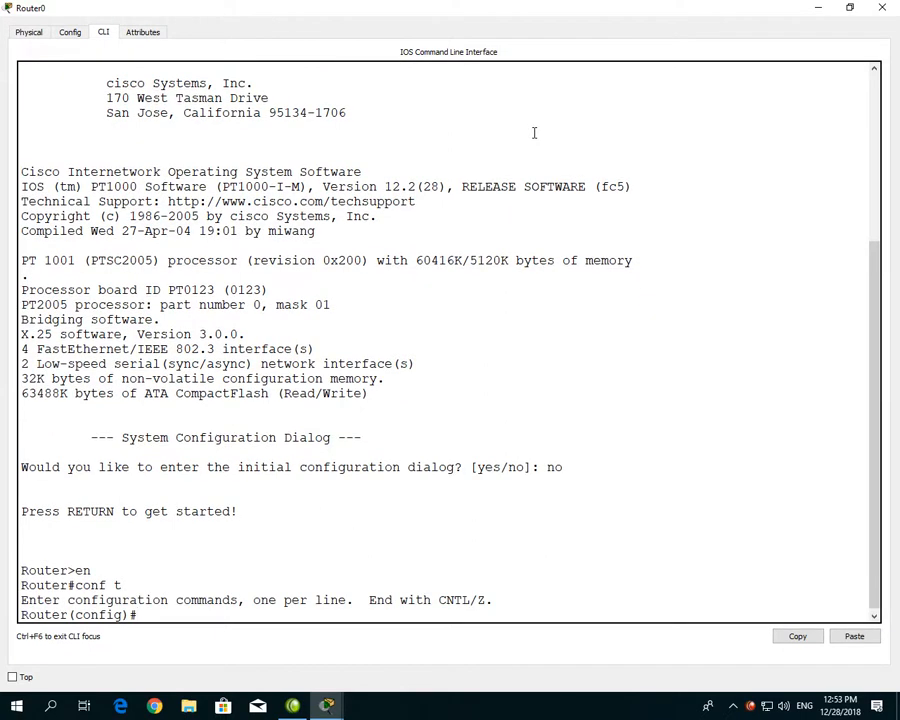
- Enter configuration mode for the router's interface fastEthernet 0/0
text(intf)
key(Tab)
text(fa)
key(Tab)
text(0/0)
key(Return)
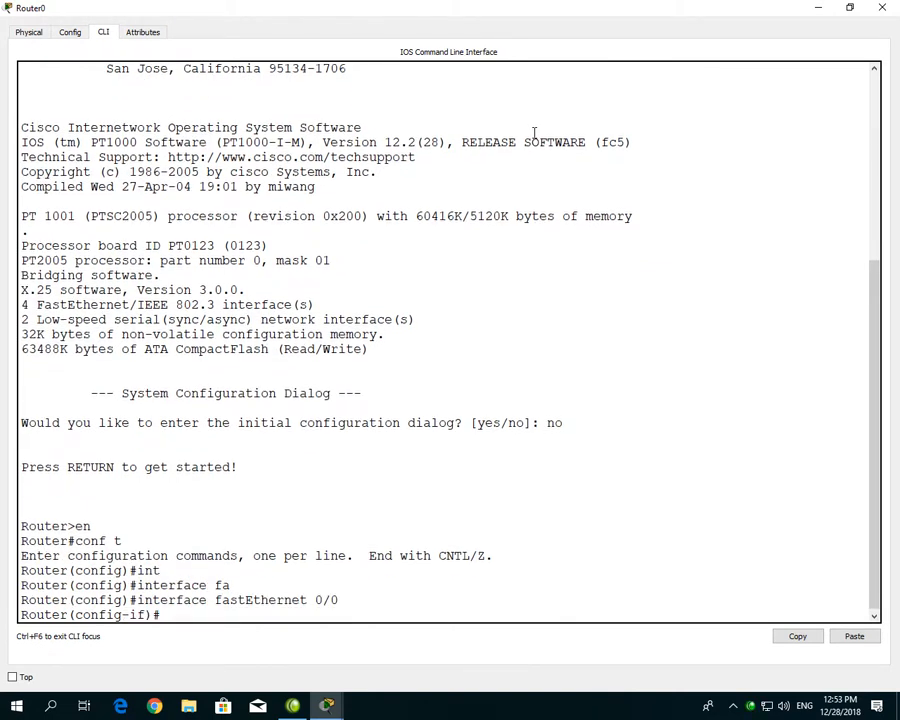
- Enable the interface with no sh, assign it IP address 192.168.1.1 with mask 255.255.255.248, and return to global configuration mode
text(no sh)
key(Return)
text(ip add)
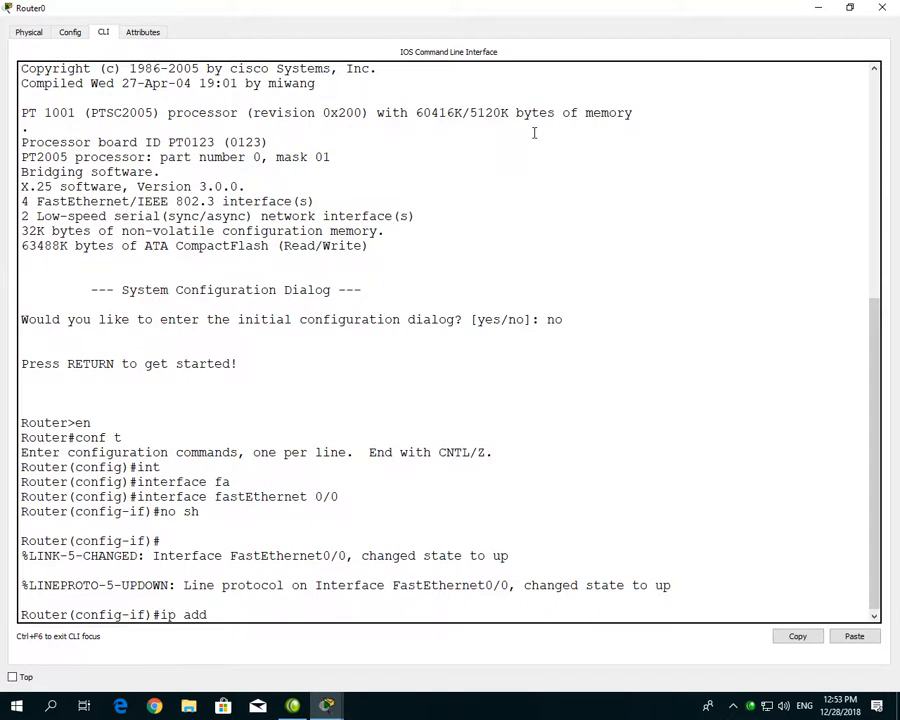
key(Tab)
text(192.)
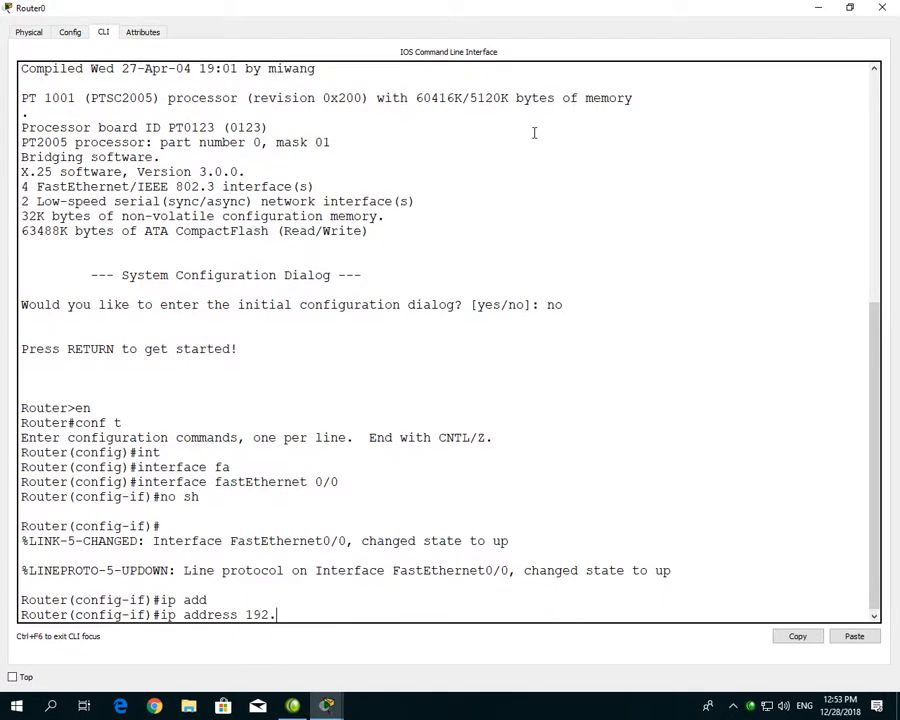
text(168.1.1 255.255.255.)
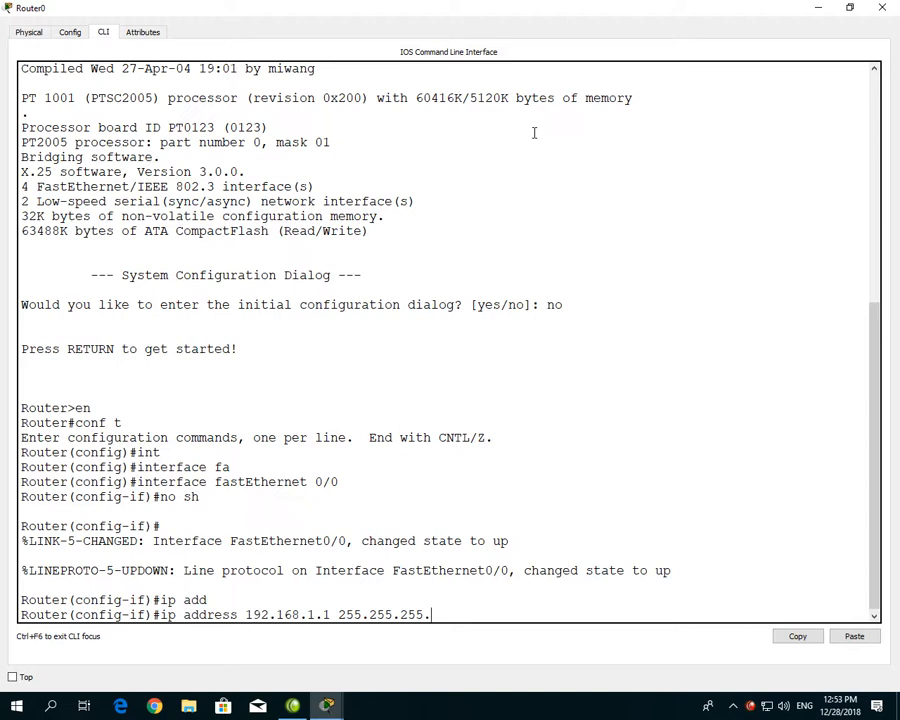
text(248)
key(Return)
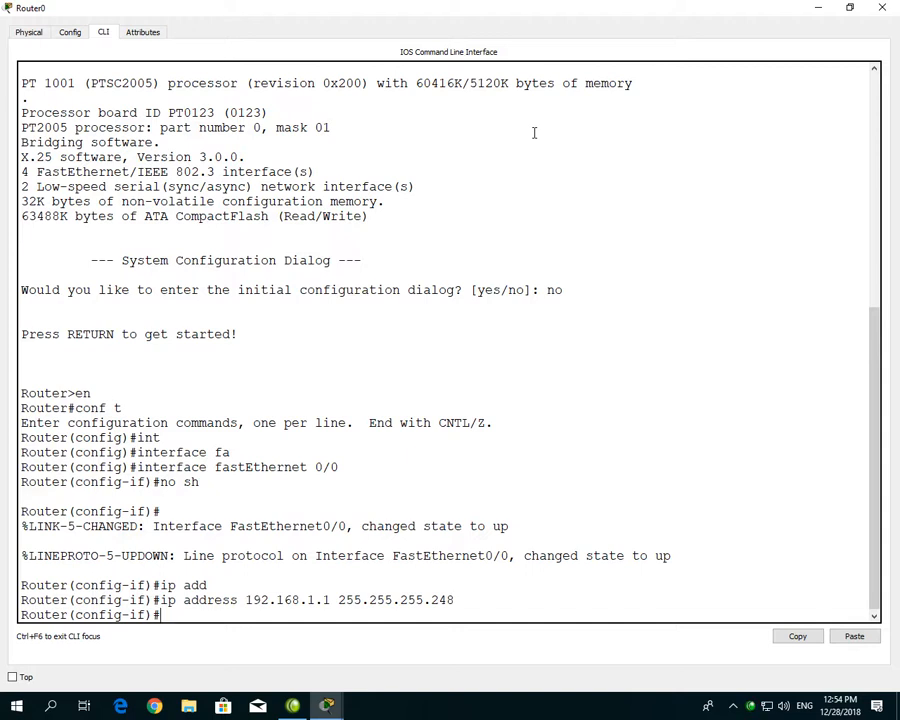
text(exit)
key(Return)
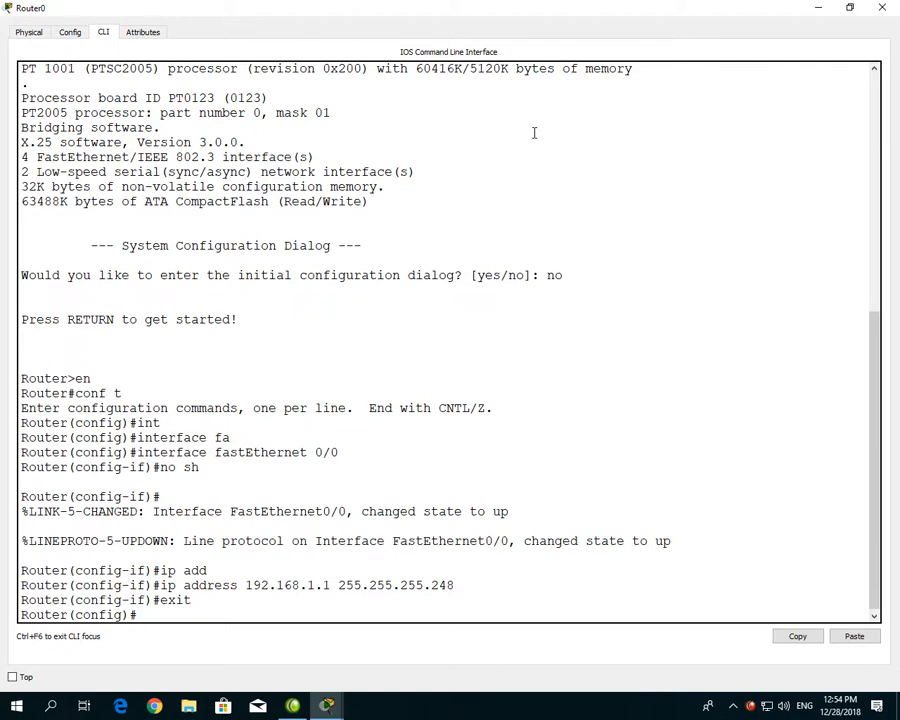
- Create a DHCP pool named CCIE on the router
text(ip dh)
key(Tab)
text(po)
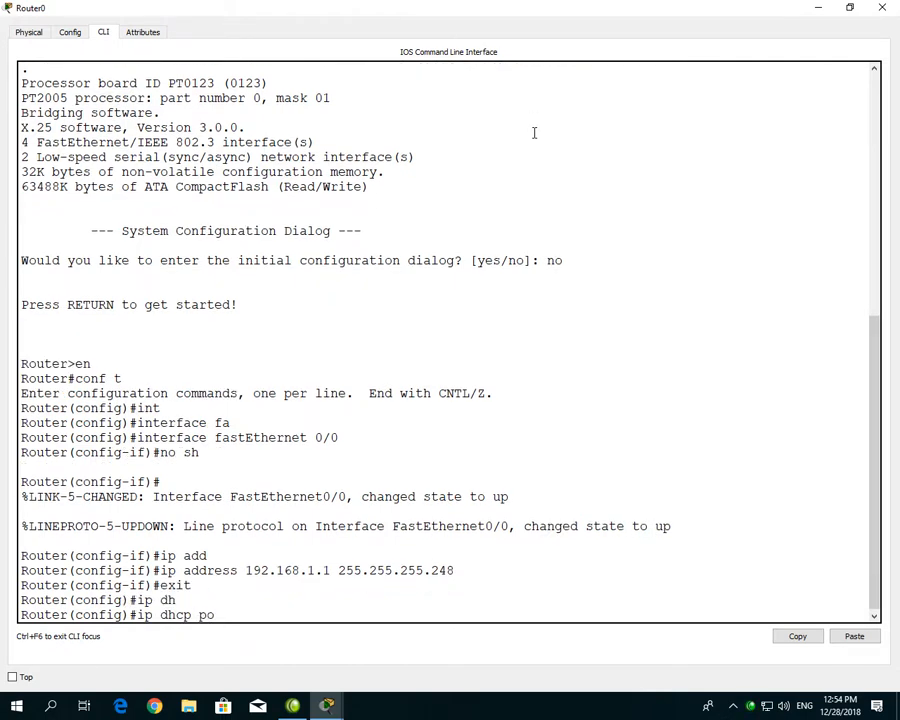
key(Tab)
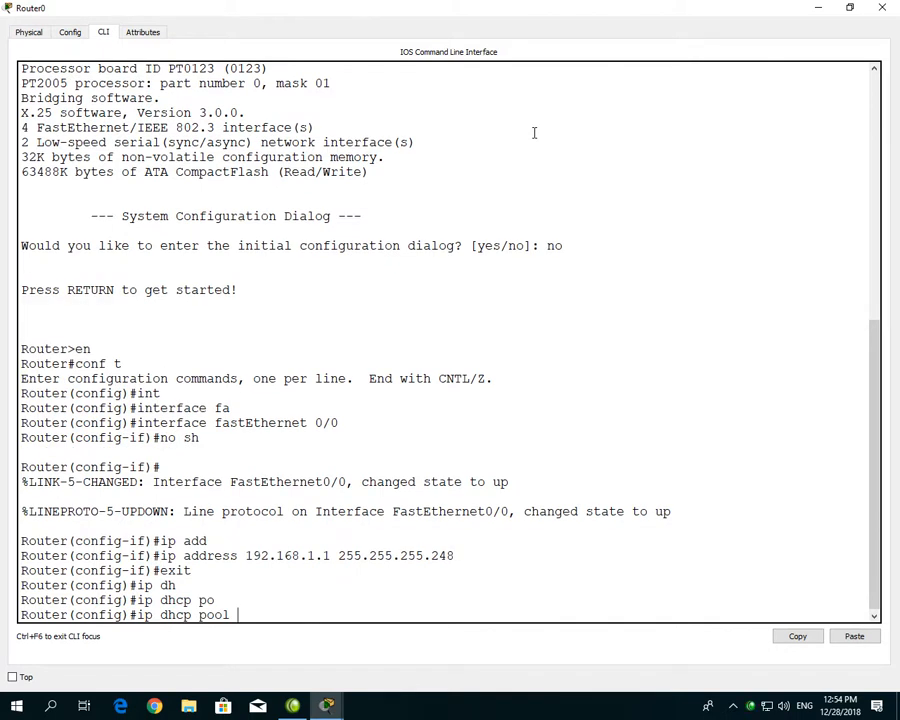
text(CCIE)
key(Return)
- Set the DHCP pool's network to 192.168.1.0 with mask 255.255.255.248
text(net)
key(Tab)
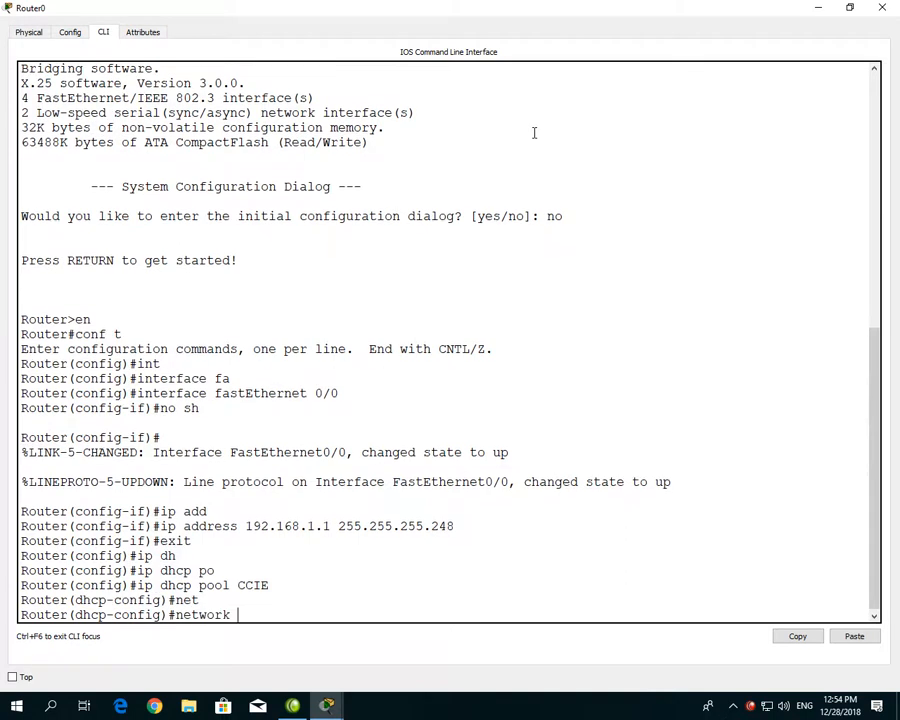
text(192.168.1.)
text(0 ?)
text(255.255.255.248)
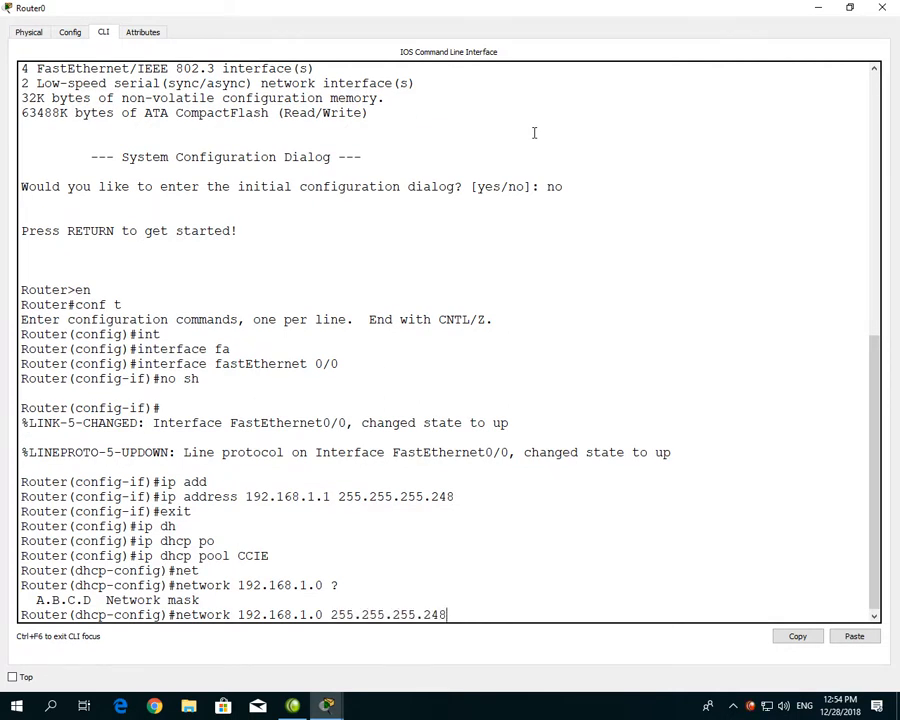
key(Return)
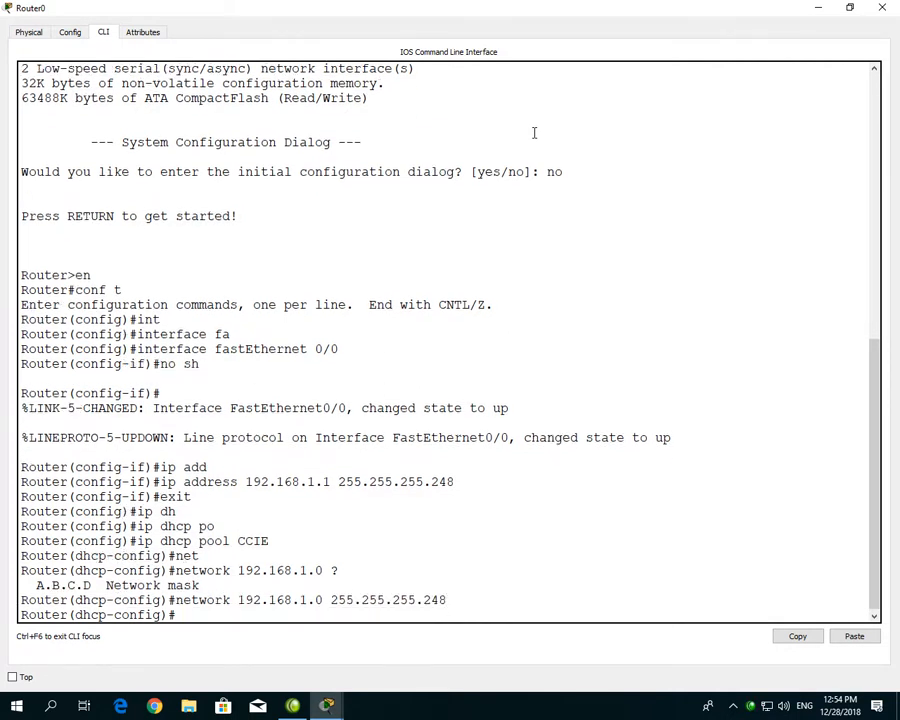
- Set the DHCP pool's default router to 192.168.1.1
text(def)
key(Tab)
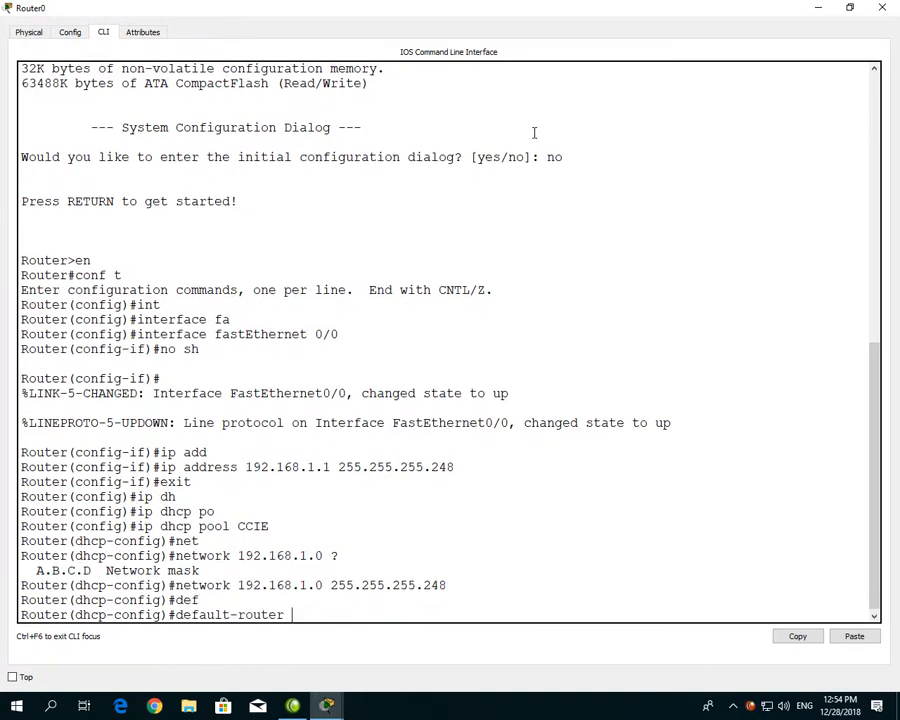
text(192.68.1)
key(BackSpace)
key(BackSpace)
key(BackSpace)
key(BackSpace)
text(168.1.1)
key(Return)
- Set the DHCP pool's DNS server to 8.8.8.8 and exit pool configuration
text(dns)
key(Tab)
text(8.8.8.8)
key(Return)
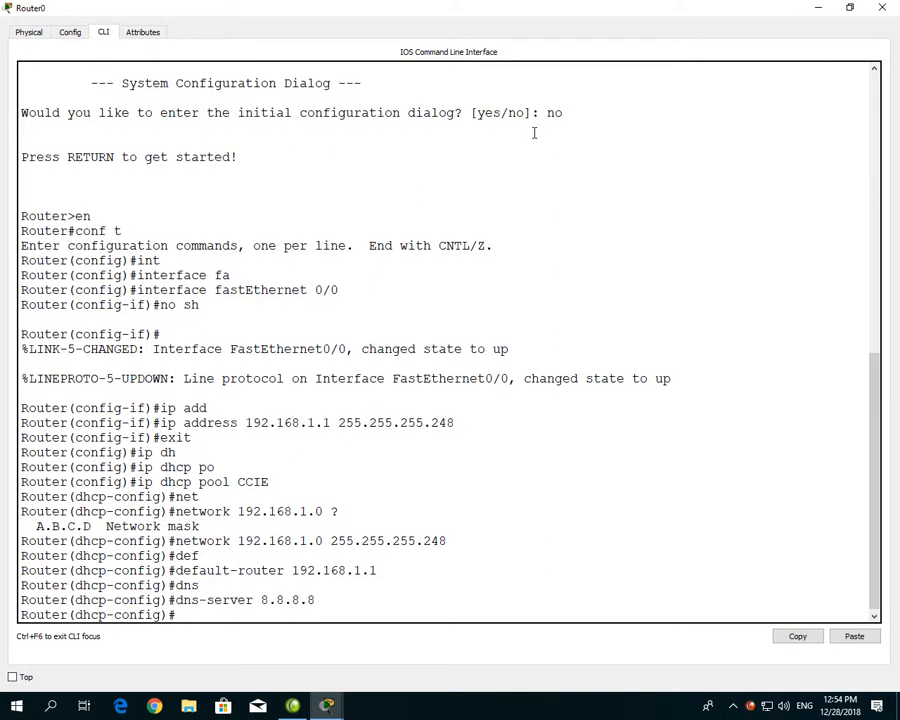
text(exit)
key(Return)
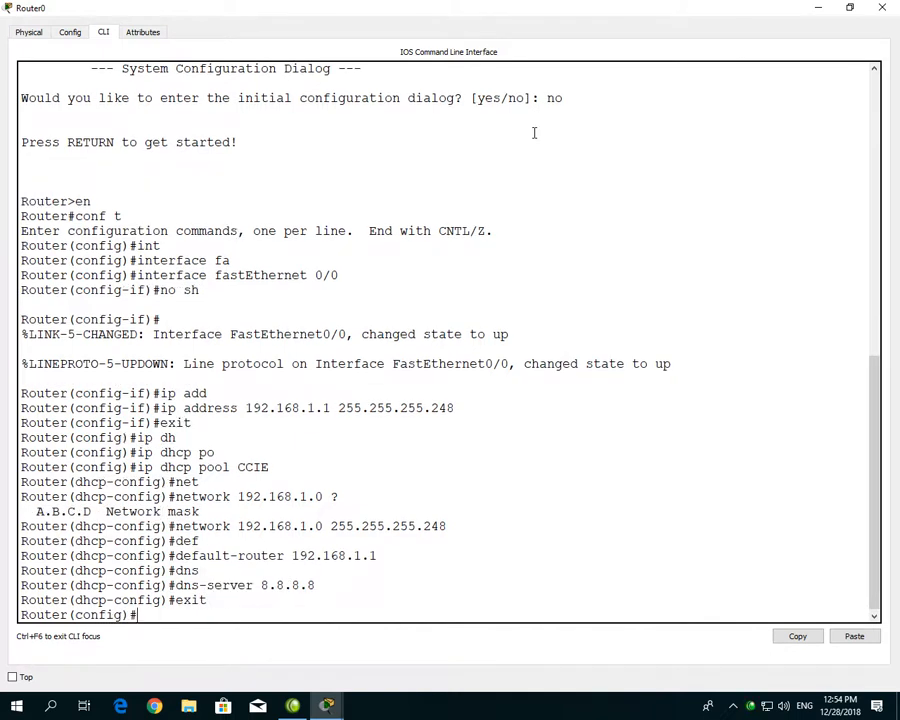
- Exclude the address range 192.168.1.1 to 192.168.1.10 from DHCP assignment
text(ip dh)
key(Tab)
text(ex)
key(Tab)
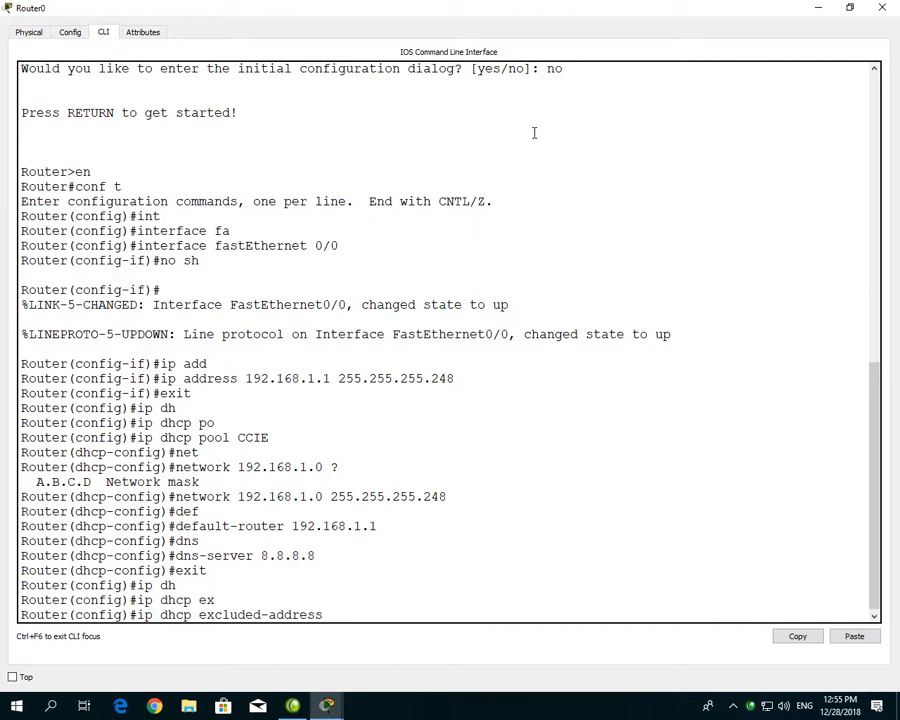
text(192.168.1.1 192.168.1. 10)
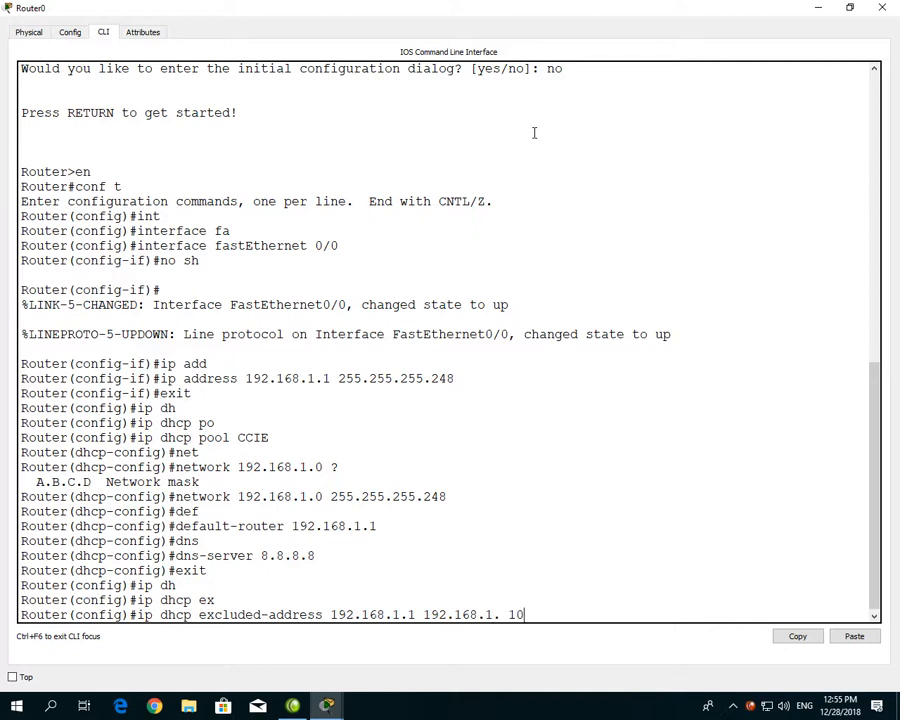
key(Return)
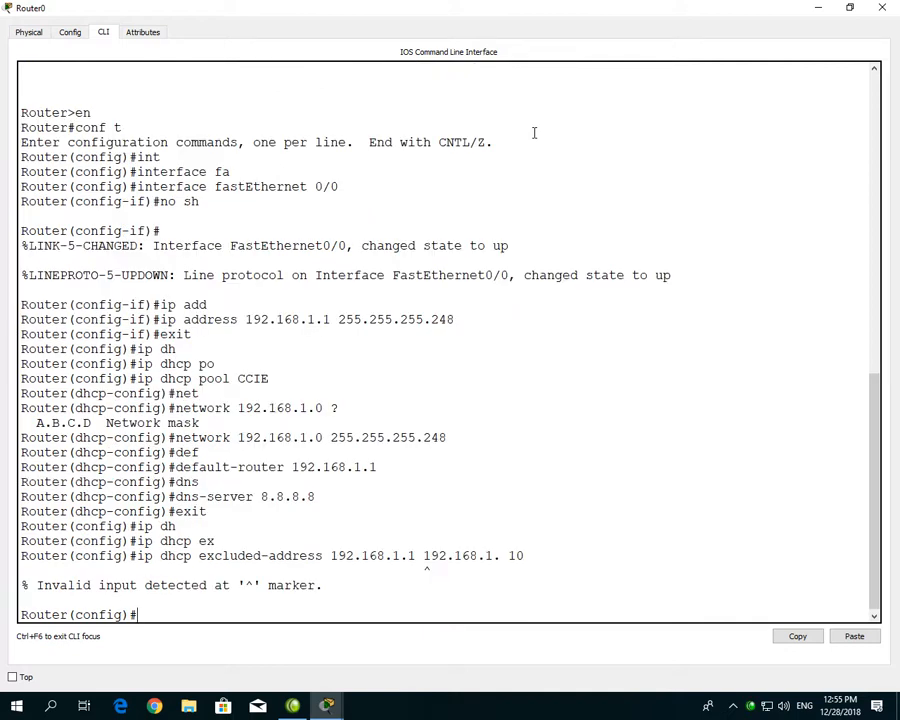
key(Up)
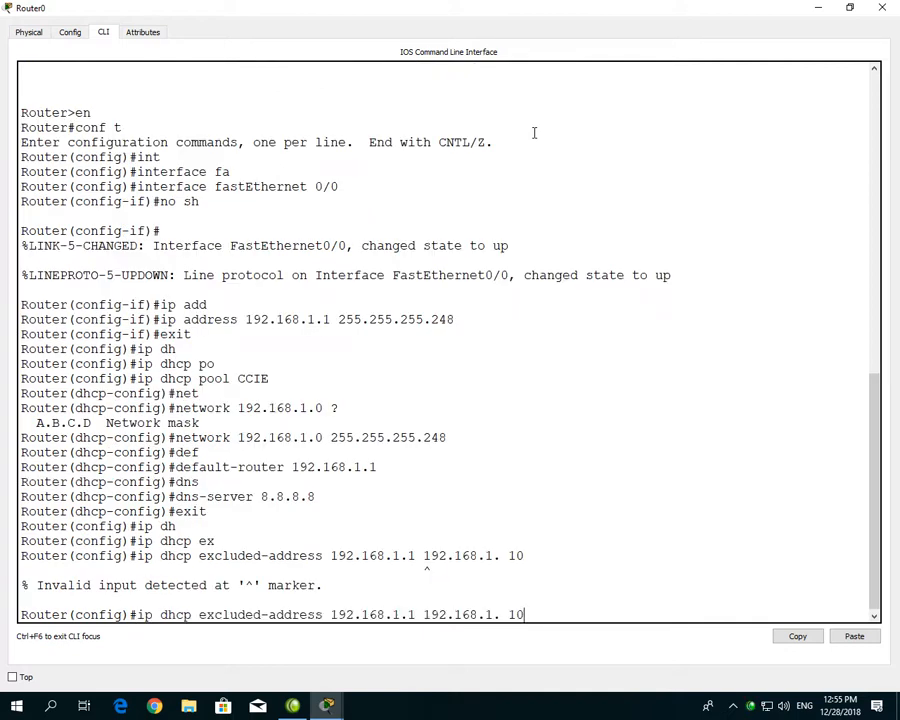
key(Left)
key(Left)
key(BackSpace)
key(Return)
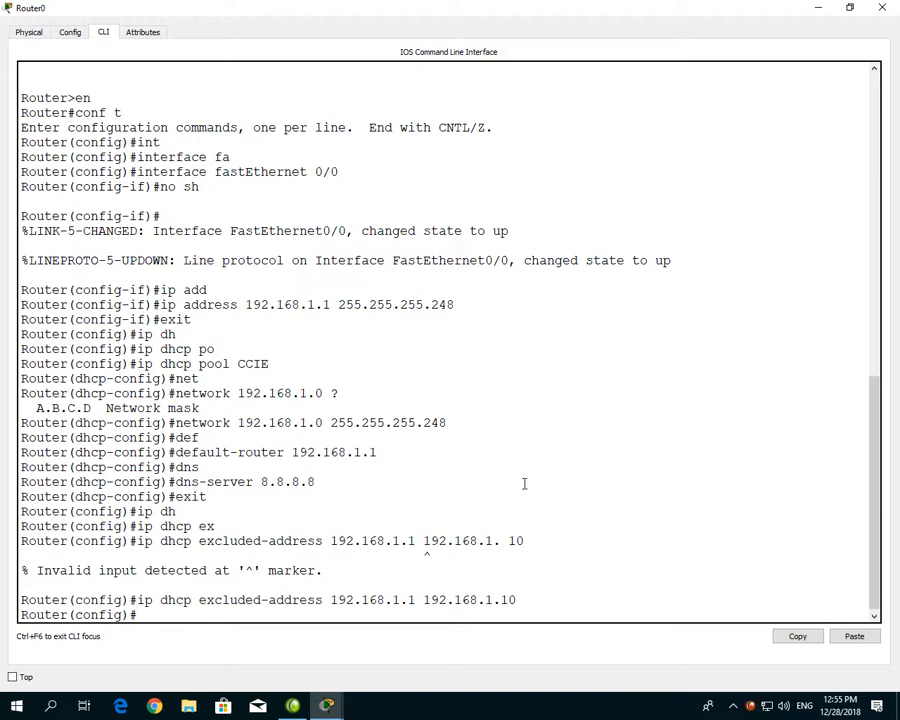
- Remove the DHCP exclusion for 192.168.1.1 to 192.168.1.10 with the no form of the command
key(Up)
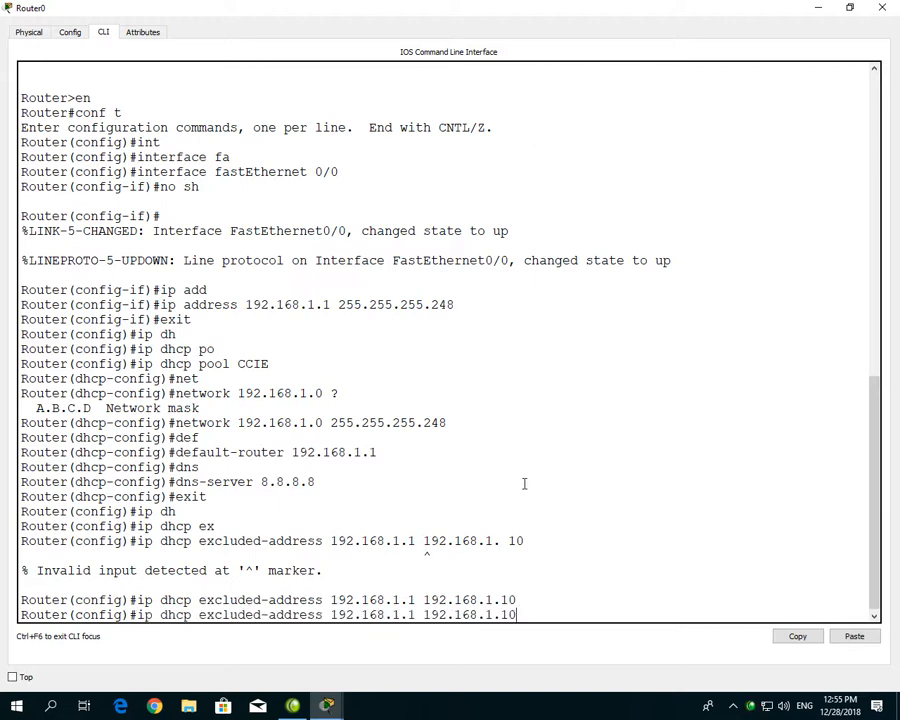
key(ctrl+a)
text(no)
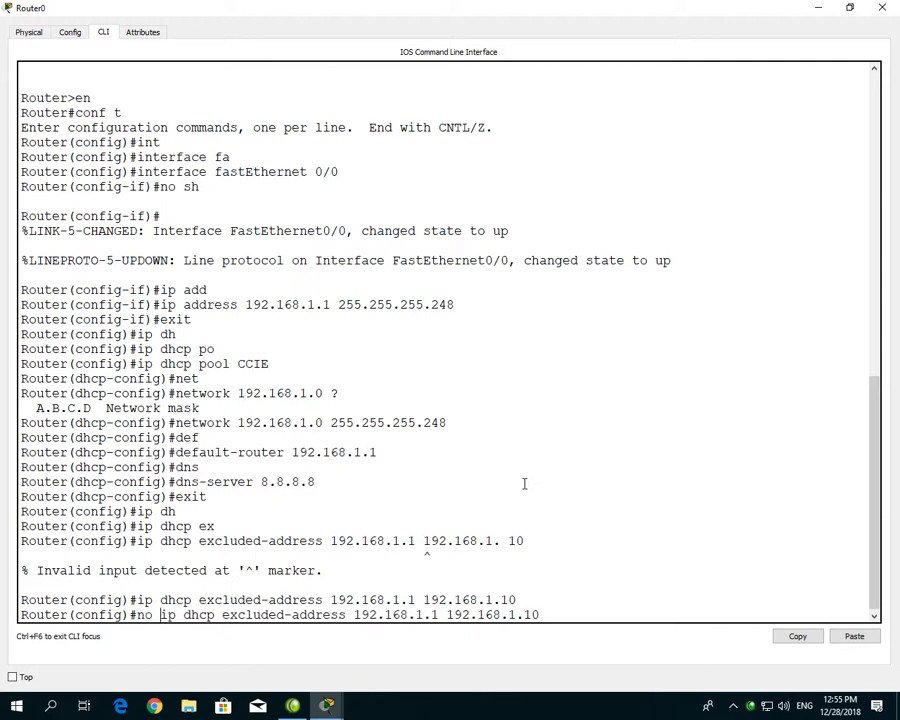
key(Return)
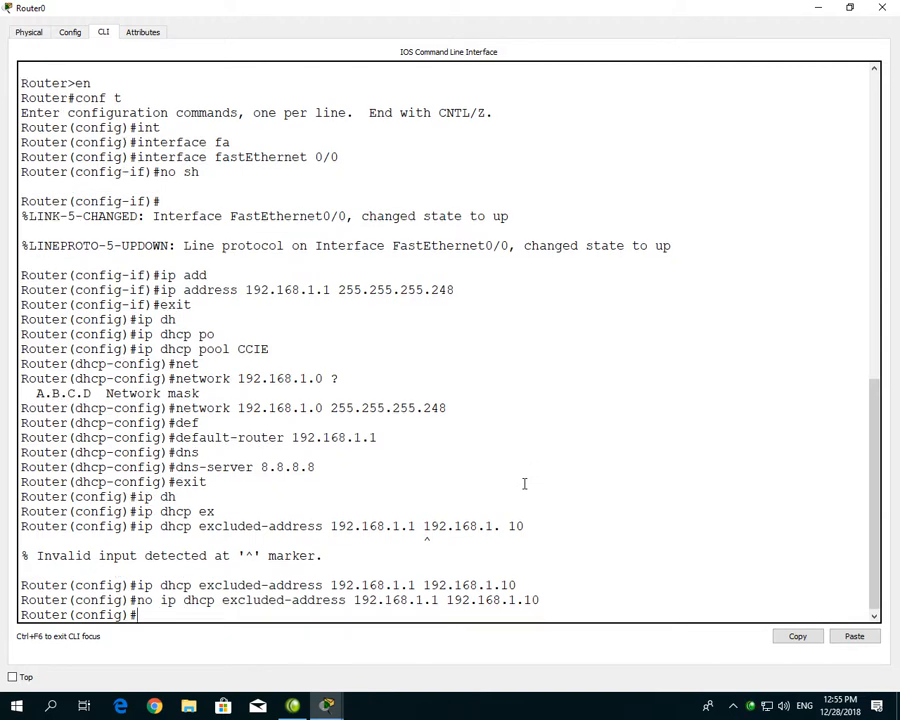
- Enter the no form of the DHCP excluded-address command for 192.168.1.1 to 192.168.1.2
key(Up)
key(BackSpace)
key(BackSpace)
key(BackSpace)
key(BackSpace)
key(BackSpace)
key(BackSpace)
key(BackSpace)
key(BackSpace)
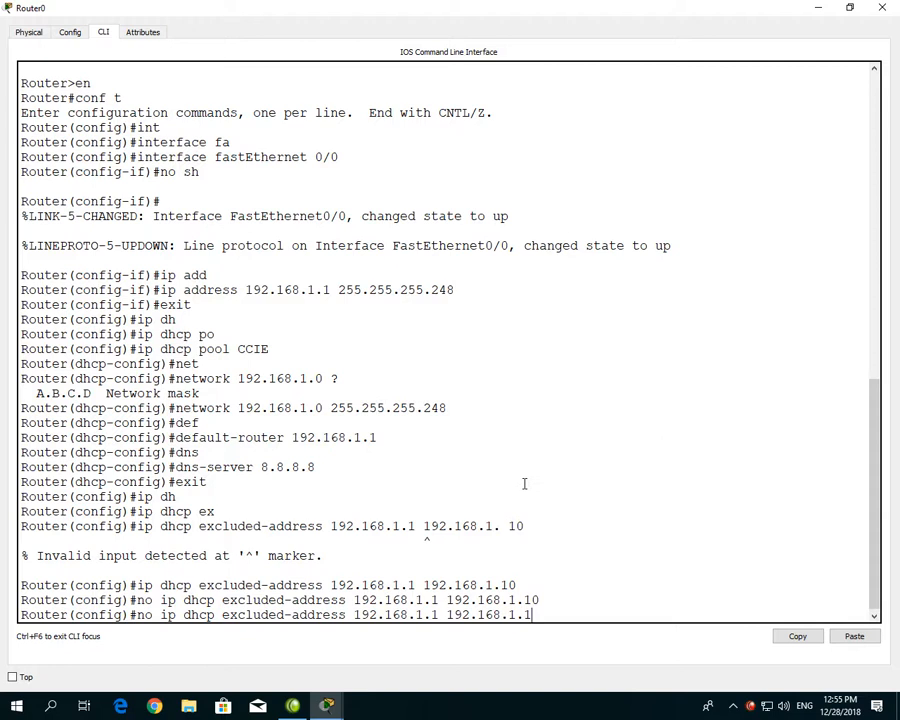
text(168.1.2)
key(Return)
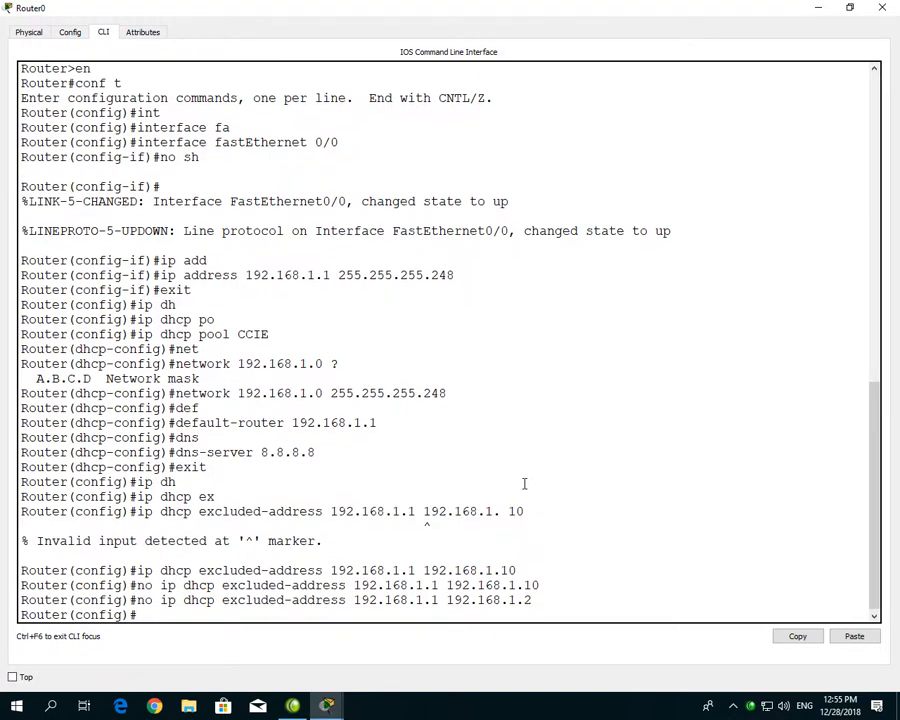
- Exclude addresses 192.168.1.1 to 192.168.1.2 from DHCP assignment and close the router's window
key(Up)
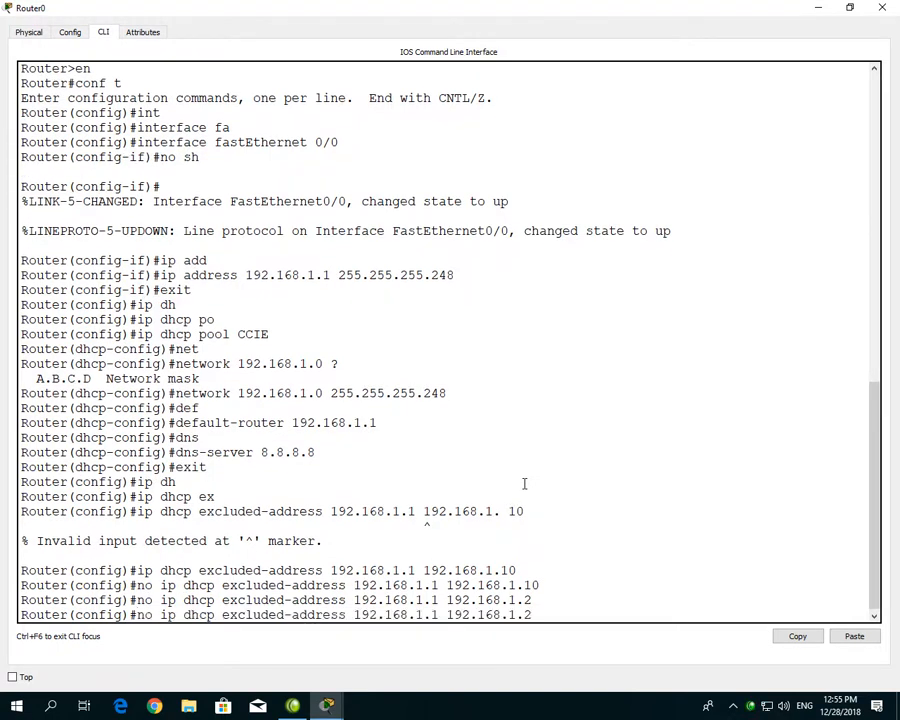
key(Left)
key(Left)
key(Left)
key(Left)
key(Left)
key(Left)
key(Left)
key(Left)
key(Left)
key(Left)
key(Left)
key(Left)
key(Left)
key(Left)
key(Left)
key(Left)
key(Left)
key(Left)
key(Left)
key(Left)
key(Left)
key(Left)
key(Left)
key(Left)
key(BackSpace)
key(BackSpace)
key(BackSpace)
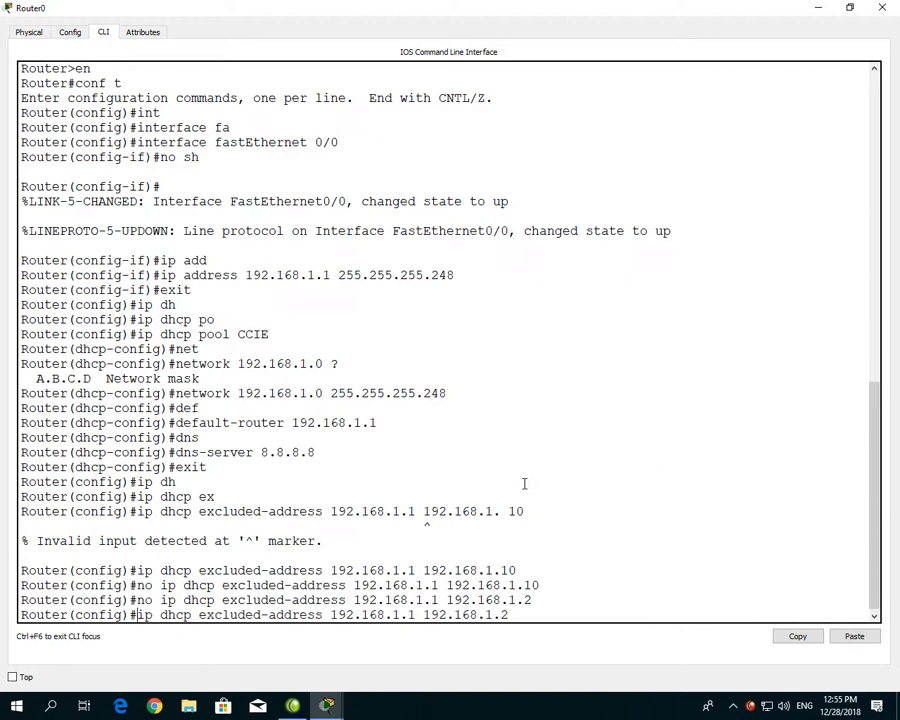
key(Return)
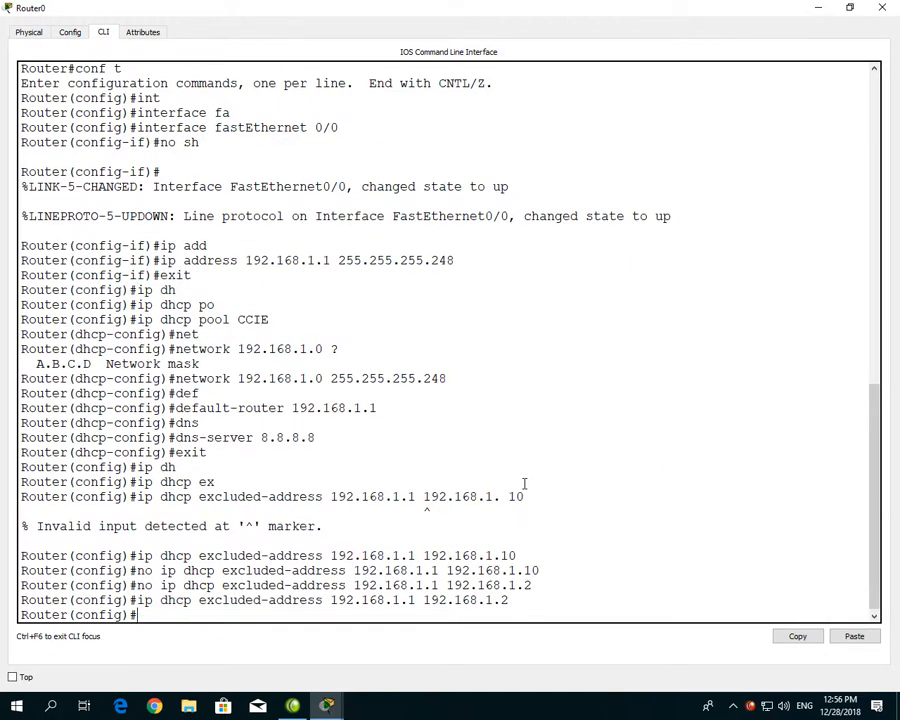
click(888, 8)
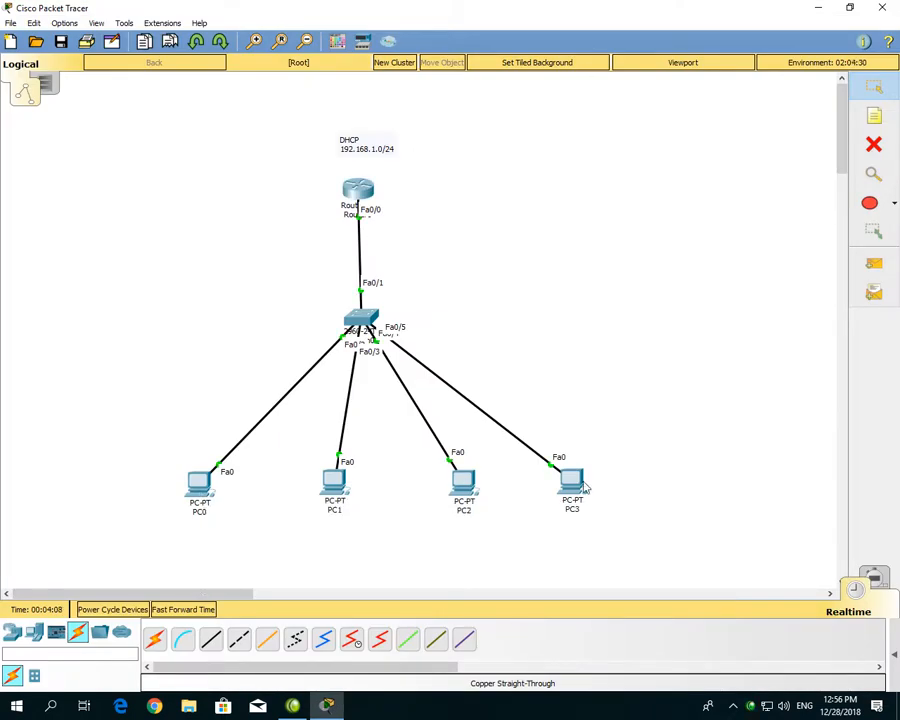
- Switch PC0's IPv4 configuration to DHCP and close its window
click(200, 484)
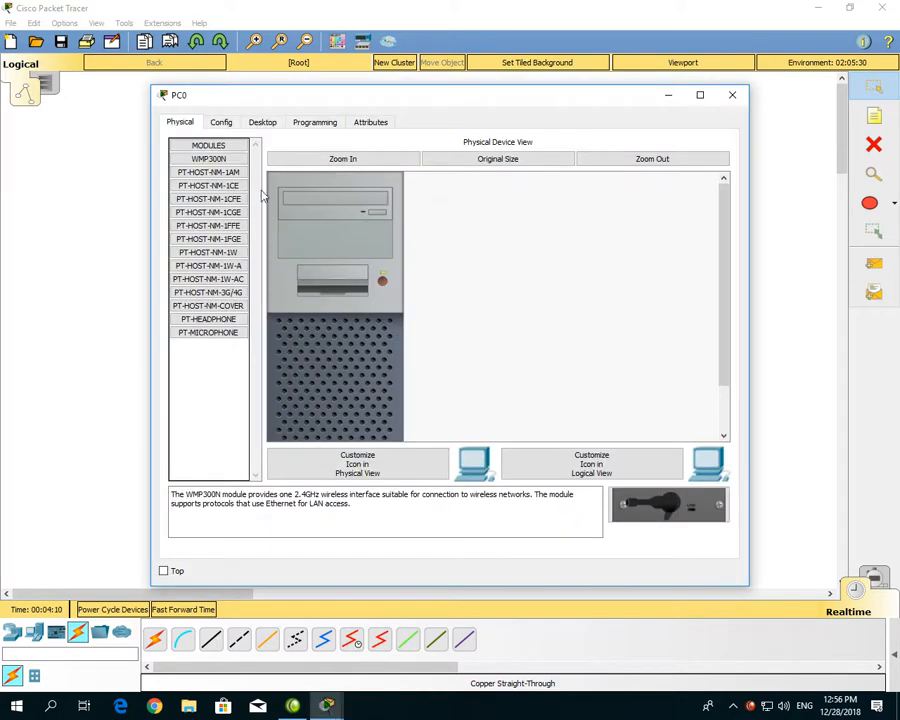
click(262, 123)
click(230, 200)
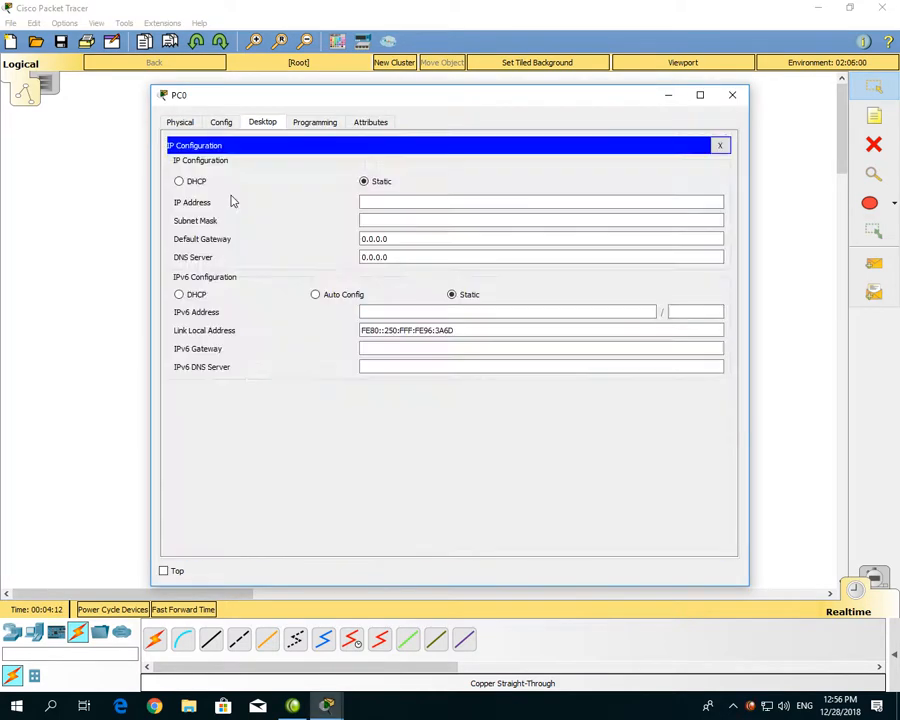
click(180, 182)
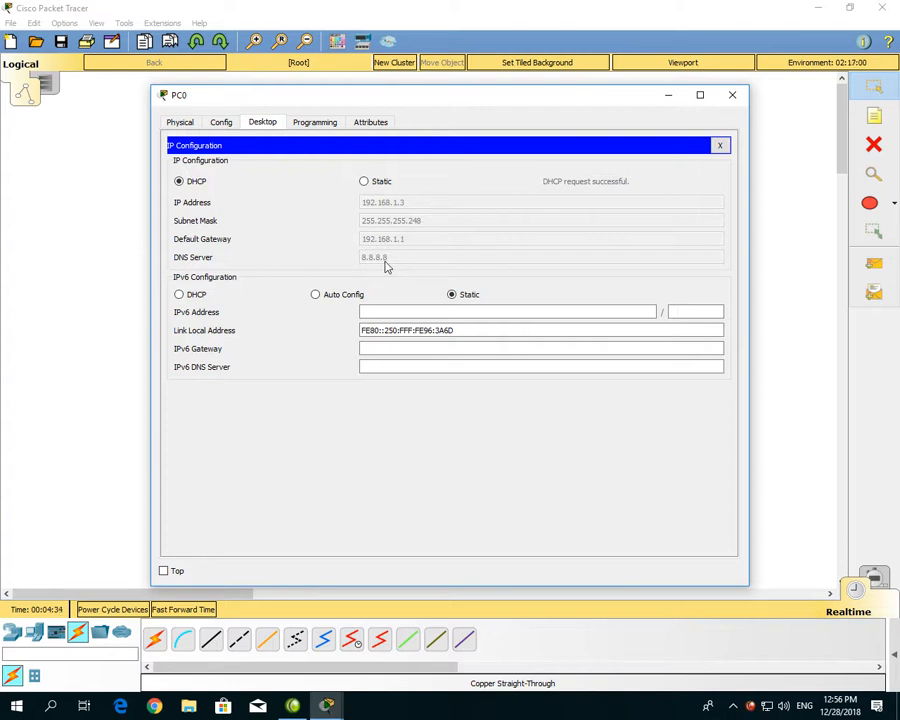
click(732, 94)
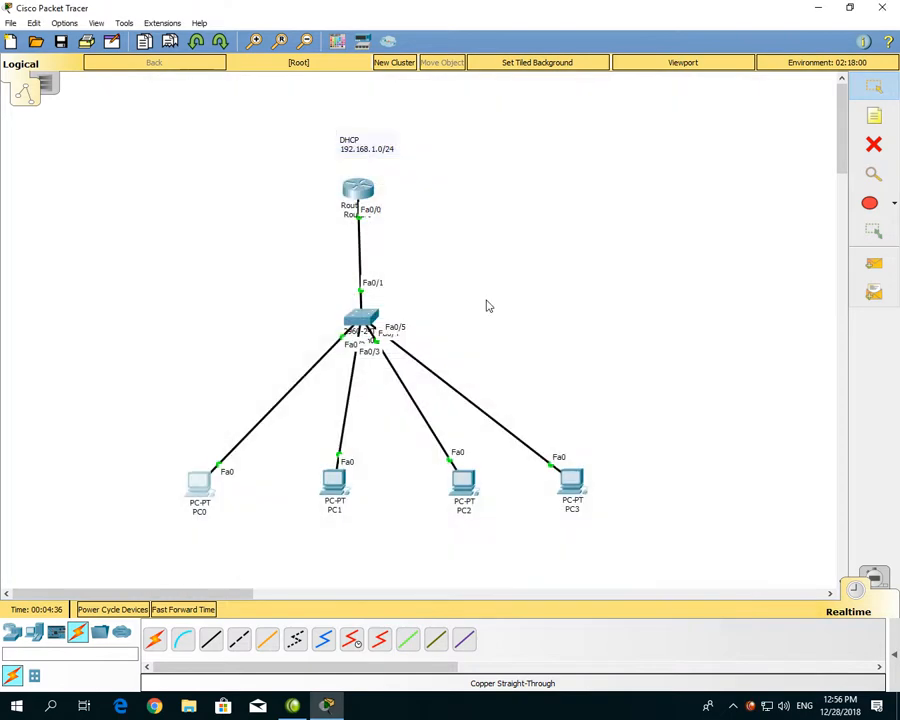
- Switch PC1's IPv4 configuration to DHCP and close its window
click(338, 485)
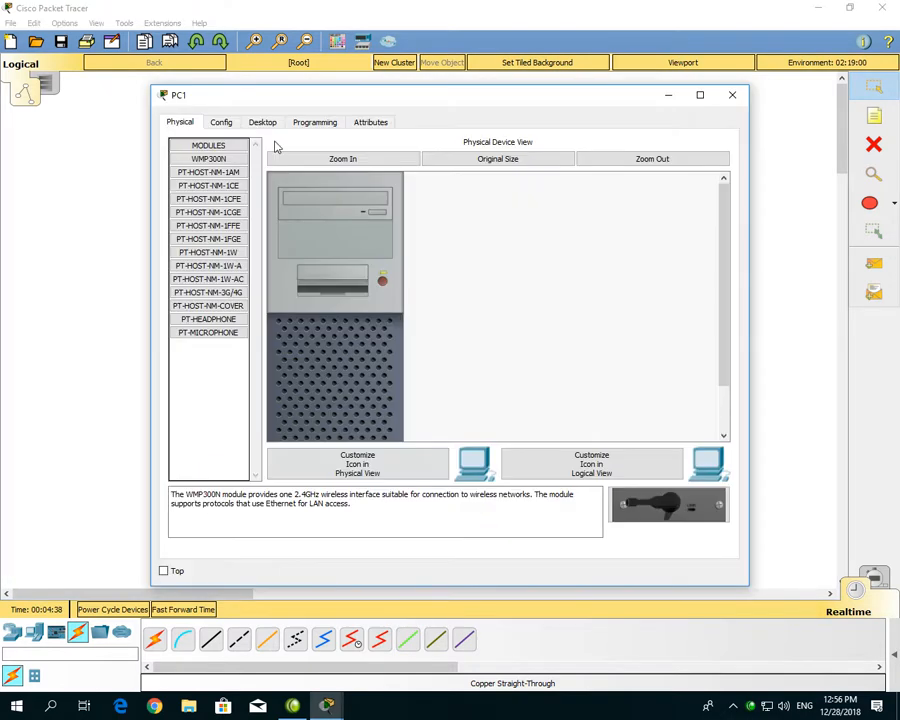
click(262, 122)
click(218, 180)
click(205, 182)
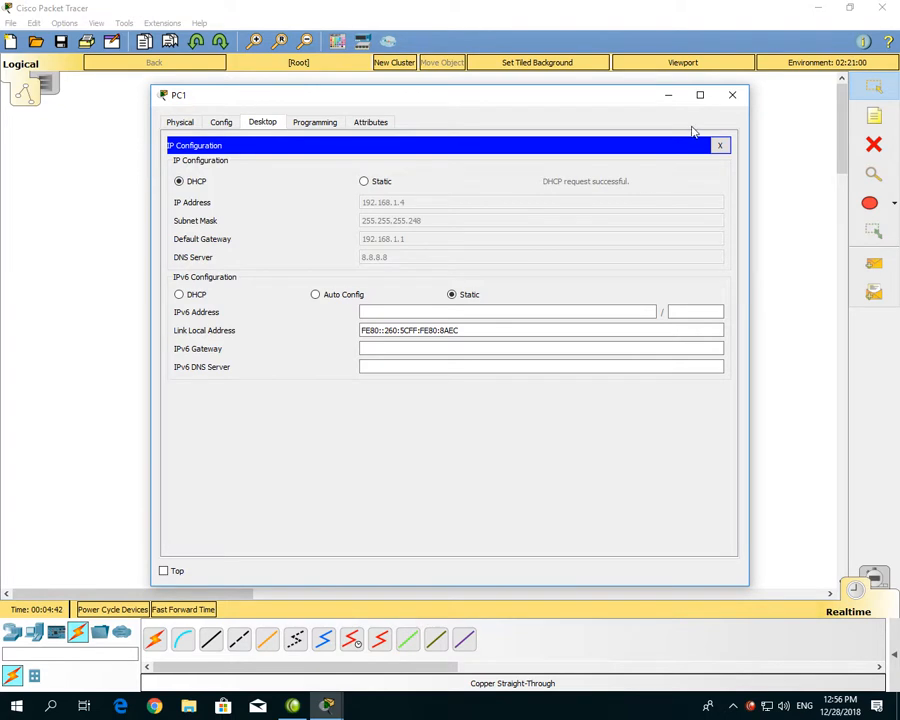
click(731, 97)
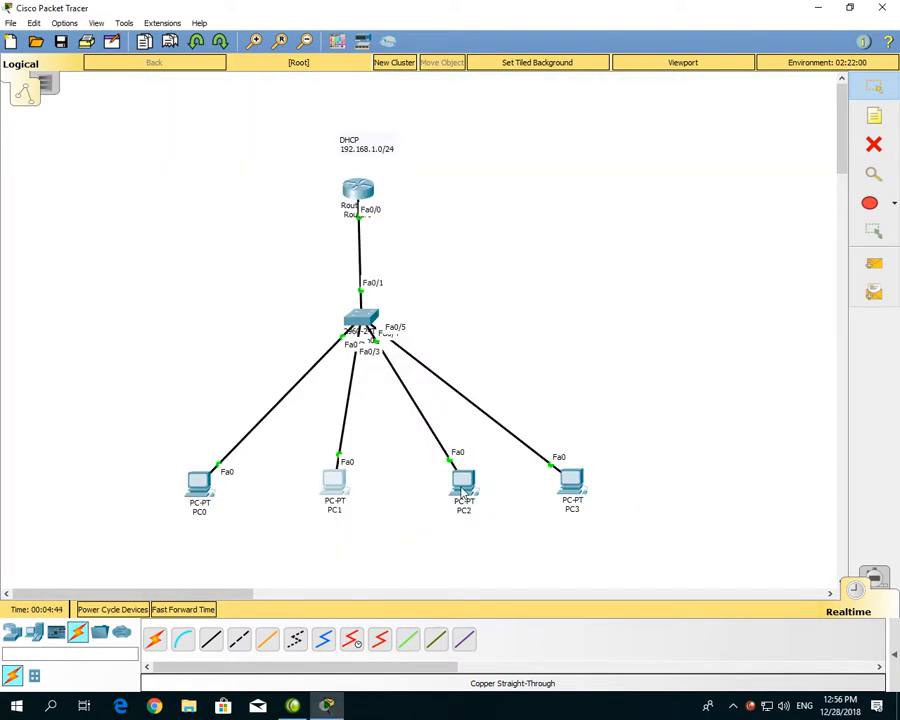
- Switch PC3's IPv4 configuration to DHCP and close its window
click(572, 485)
click(262, 122)
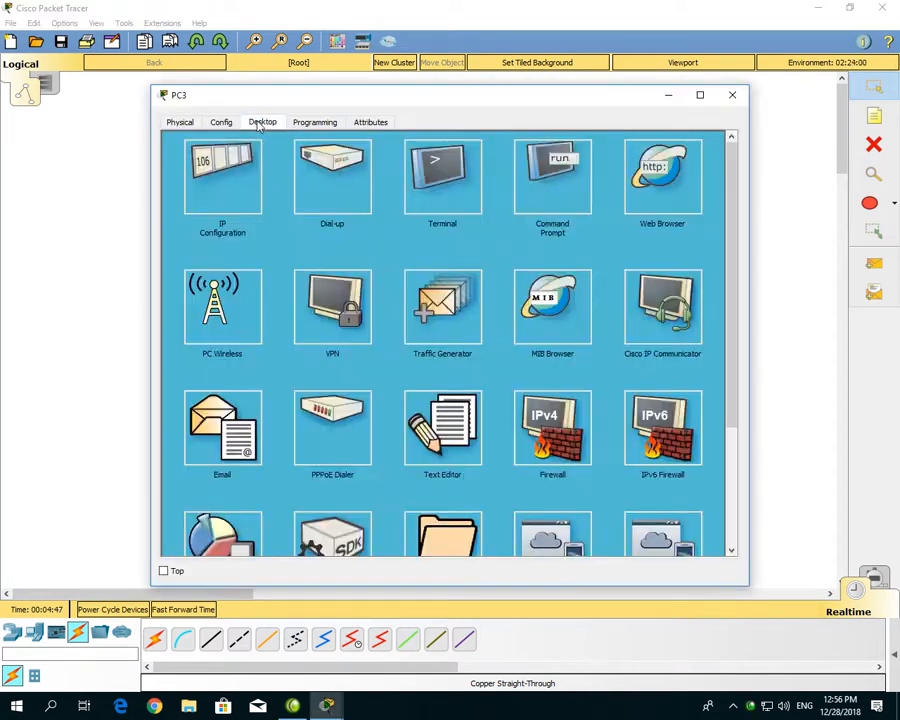
click(230, 184)
click(200, 185)
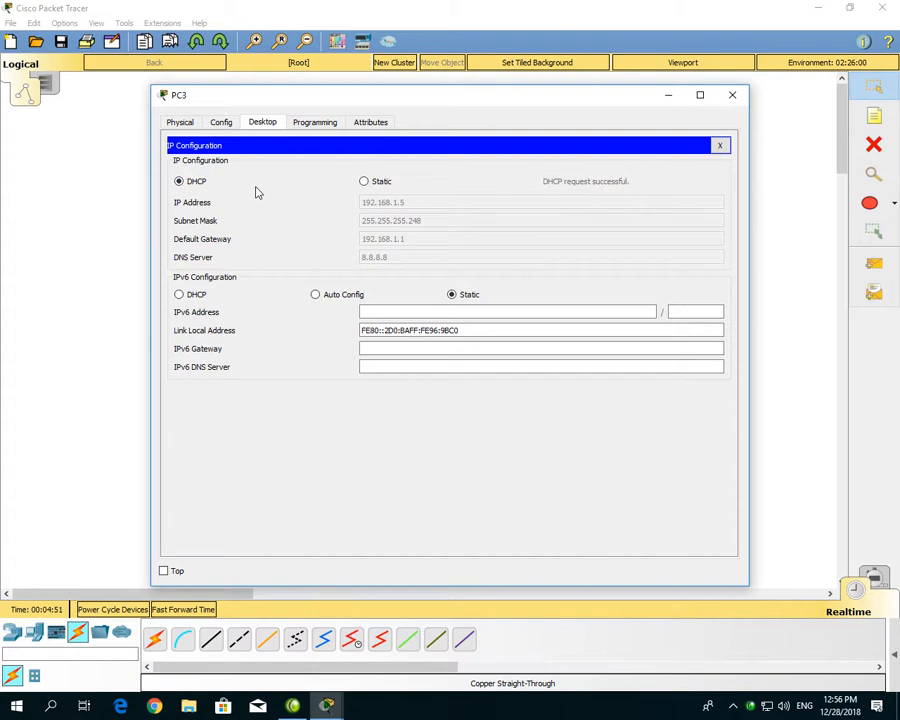
click(732, 95)
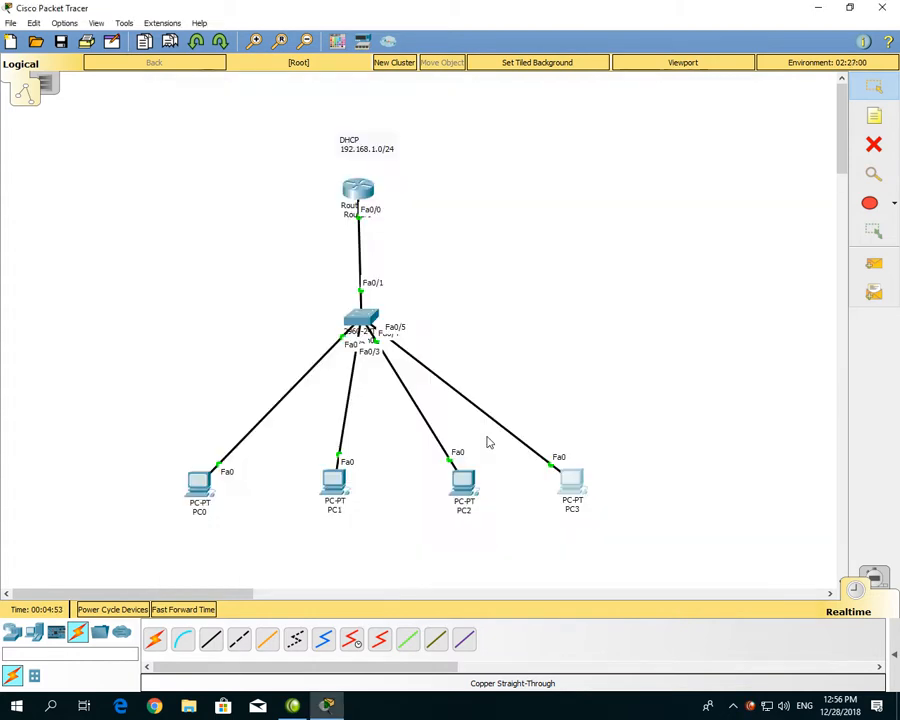
- Switch PC2's IPv4 configuration to DHCP and close its window
click(463, 484)
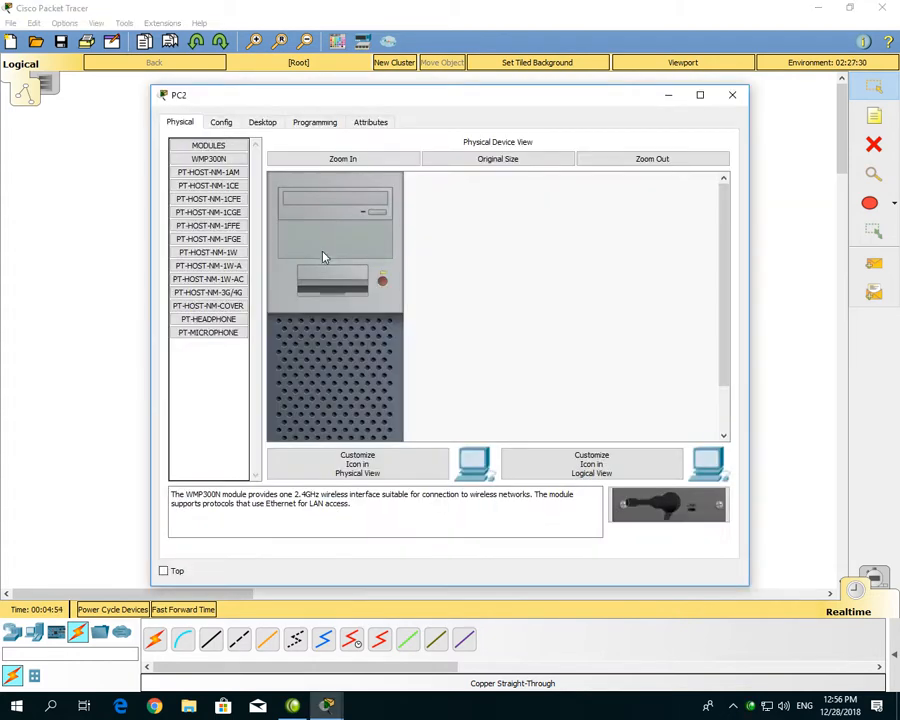
click(258, 126)
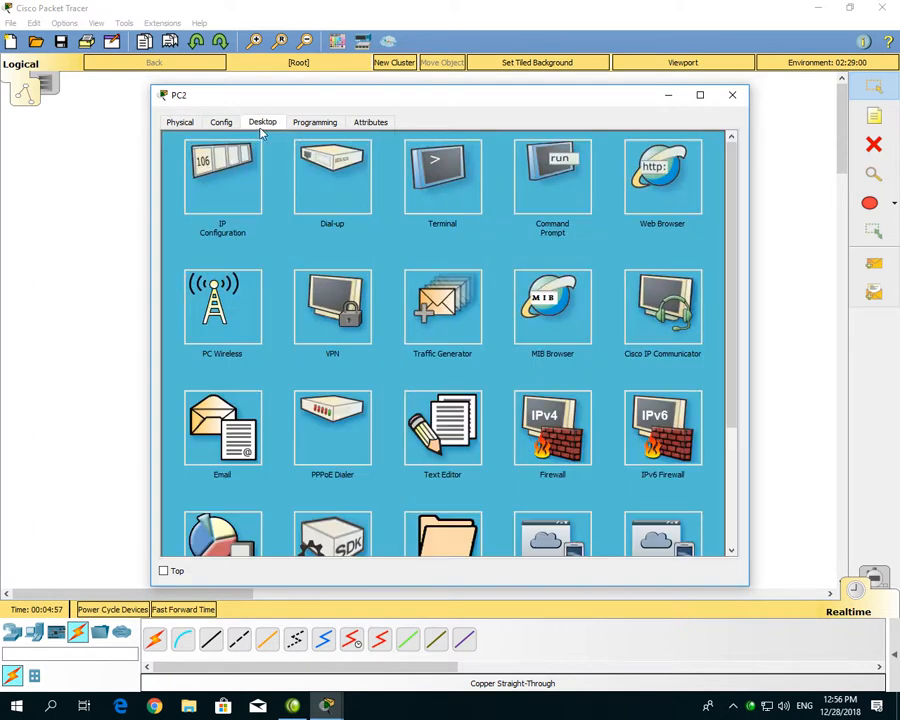
click(216, 172)
click(194, 181)
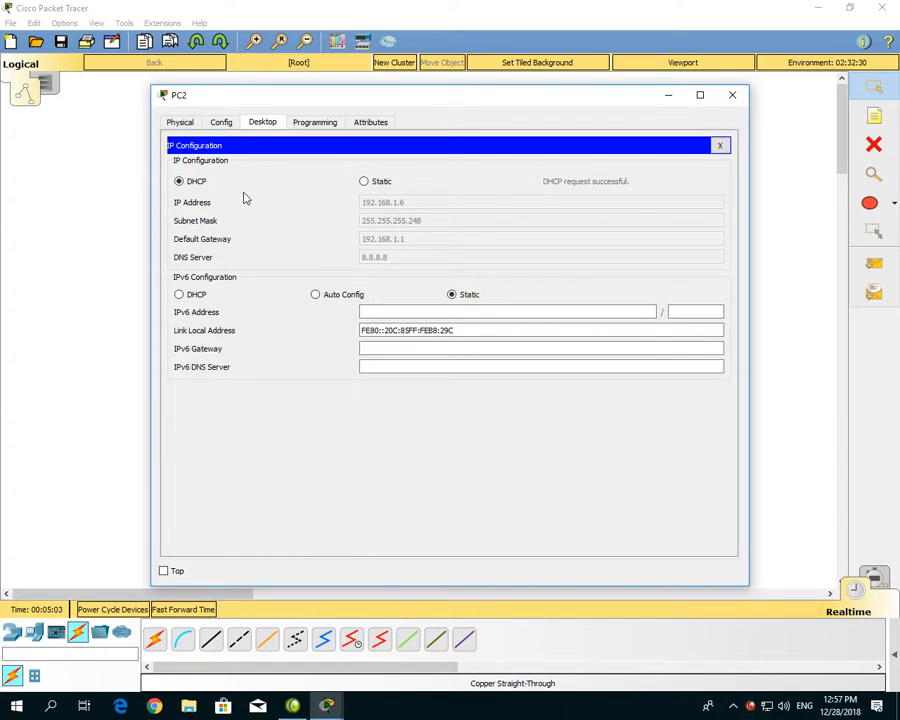
click(732, 96)
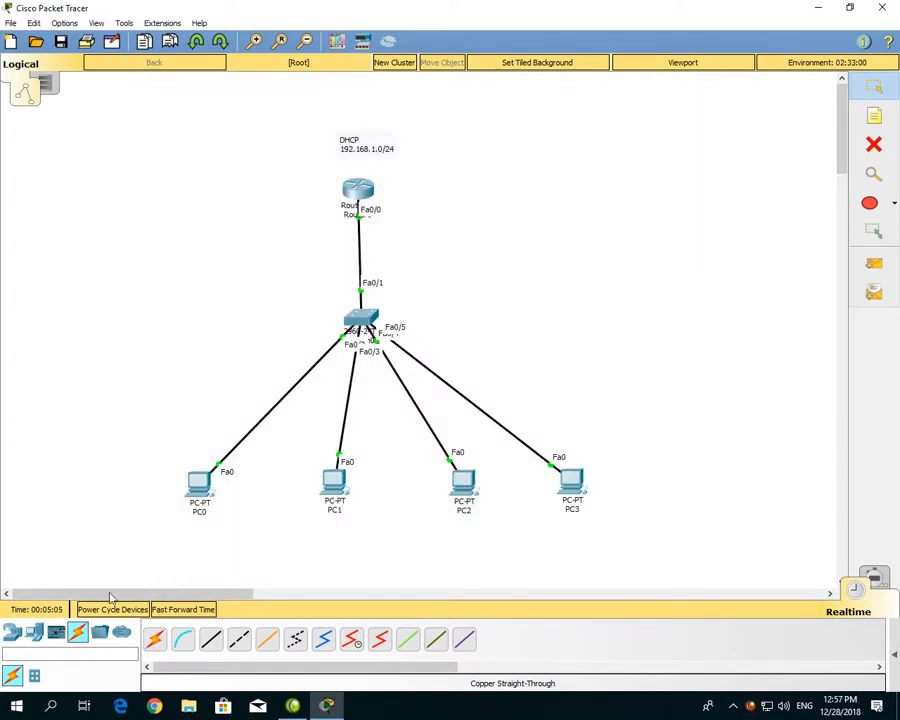
- Add a fifth PC beside the switch and connect it to the switch's FastEthernet0/6 port with a copper straight-through cable
click(34, 632)
click(155, 638)
click(556, 318)
click(77, 632)
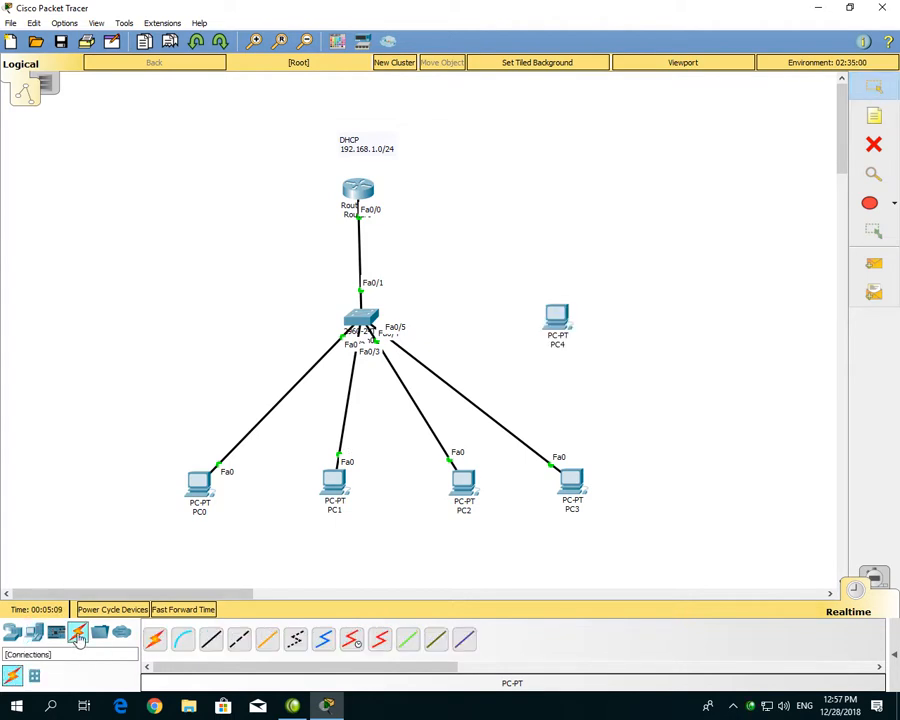
click(210, 638)
click(362, 320)
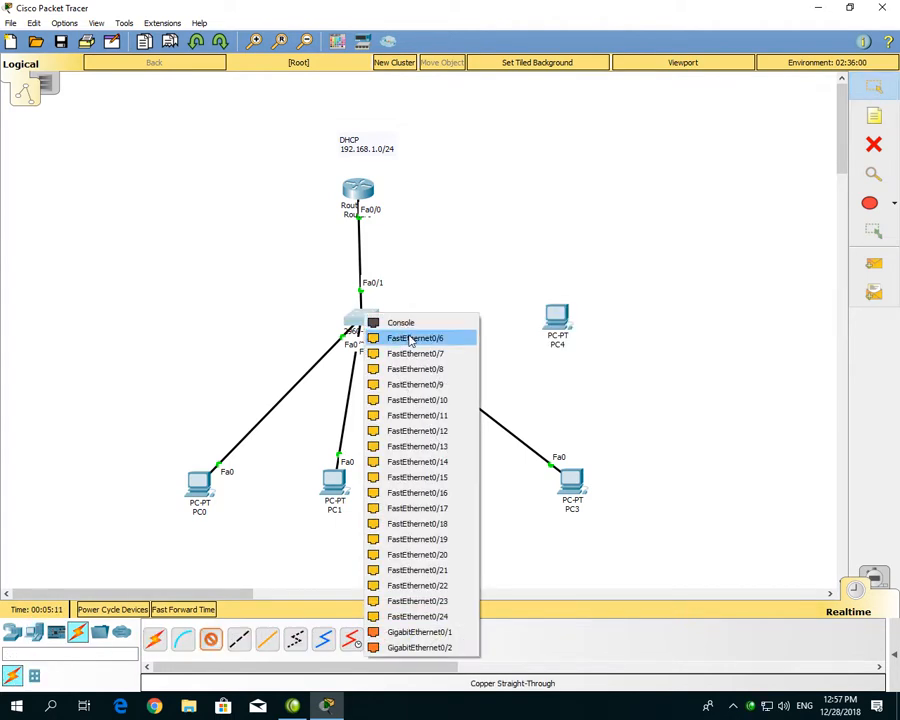
click(410, 337)
click(556, 318)
click(598, 368)
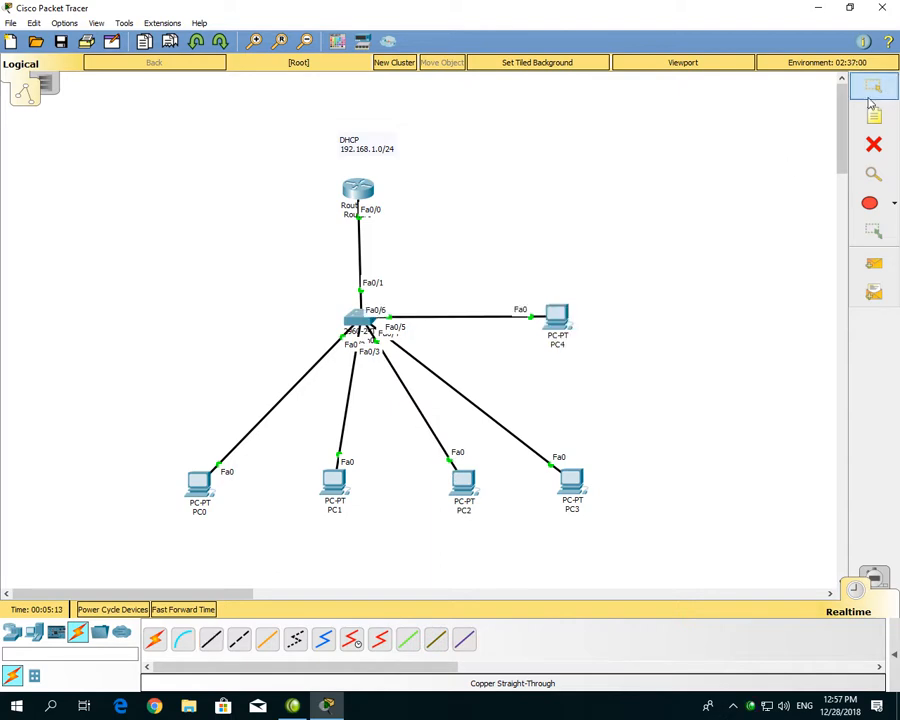
- Switch PC4's IPv4 configuration to DHCP and close its window
click(569, 334)
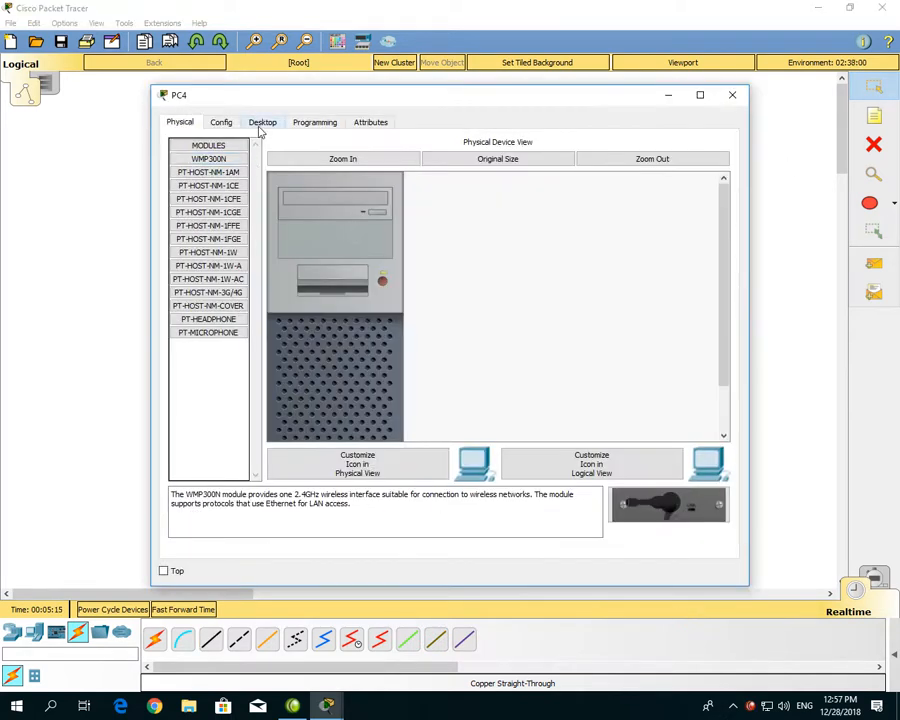
click(262, 122)
click(227, 192)
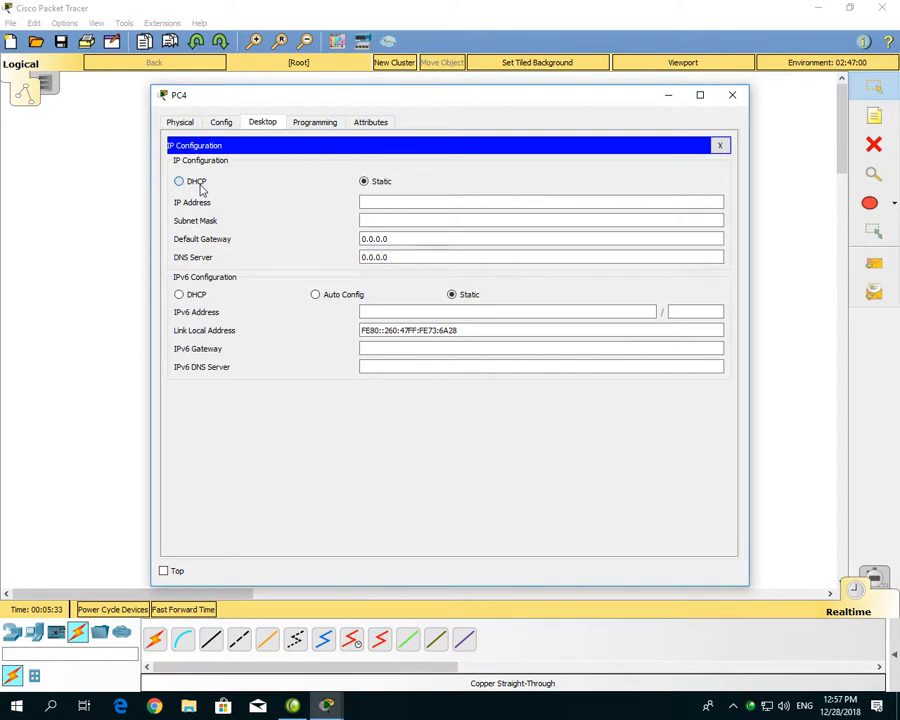
click(198, 188)
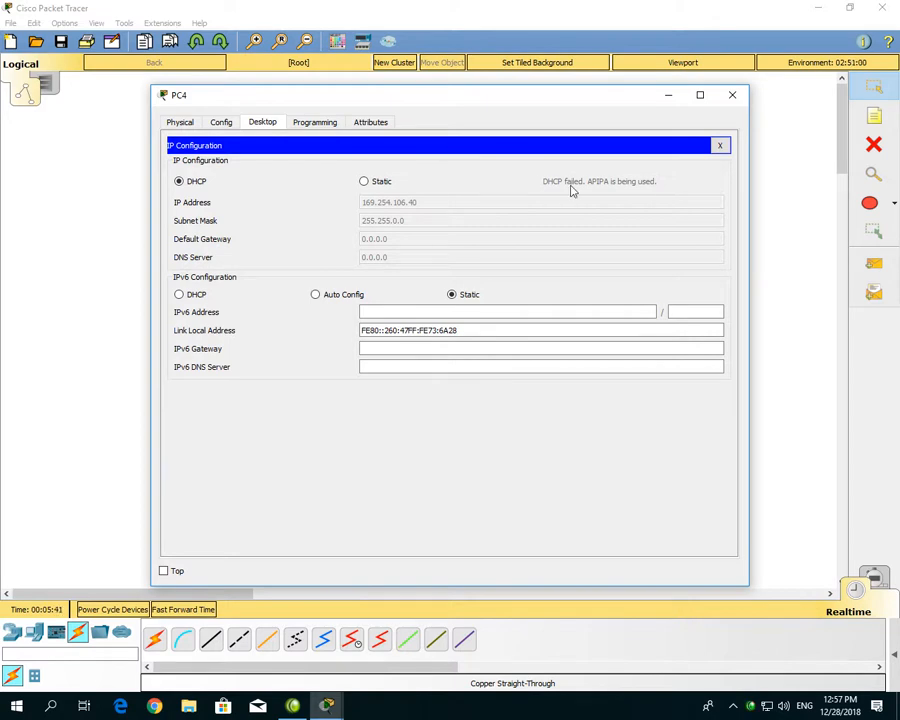
click(732, 95)
- Delete the cable between PC4 and the switch, and PC4 itself
key(Delete)
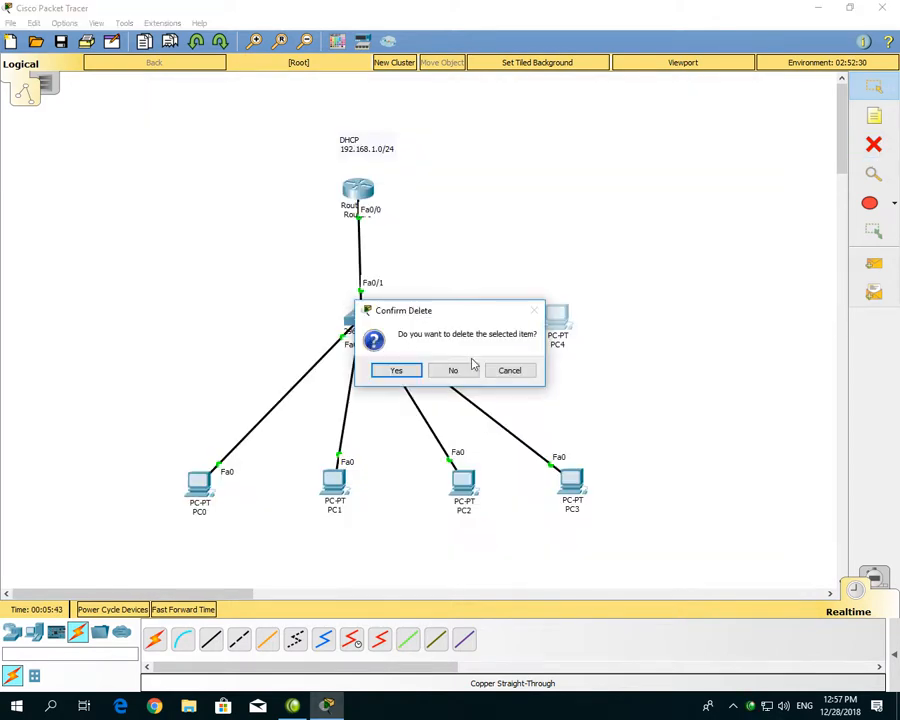
key(Return)
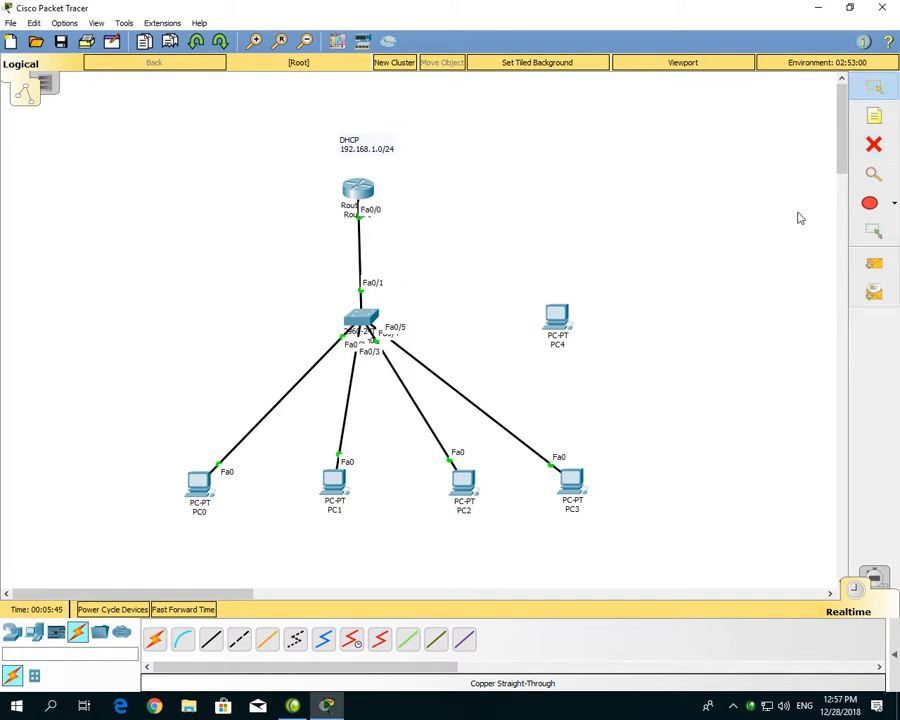
key(Delete)
click(558, 318)
click(873, 87)
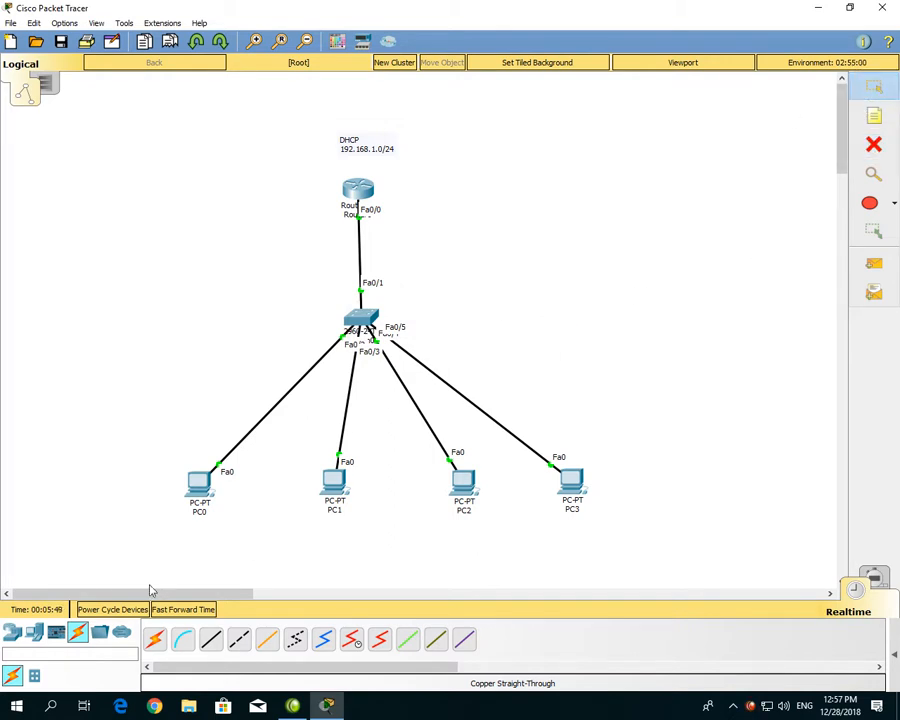
- Place a second generic Router-PT in the workspace, above and to the left of the existing router
click(12, 632)
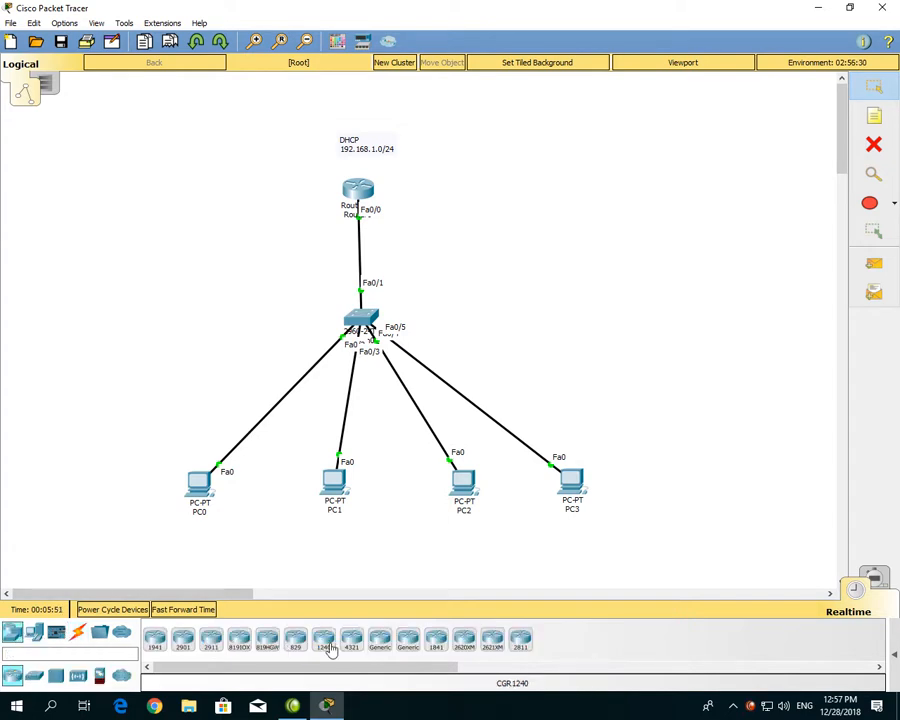
click(379, 640)
click(130, 158)
- Add the note "DHCP Attacker" and position it above Router1
click(874, 116)
click(64, 114)
text(DHCP )
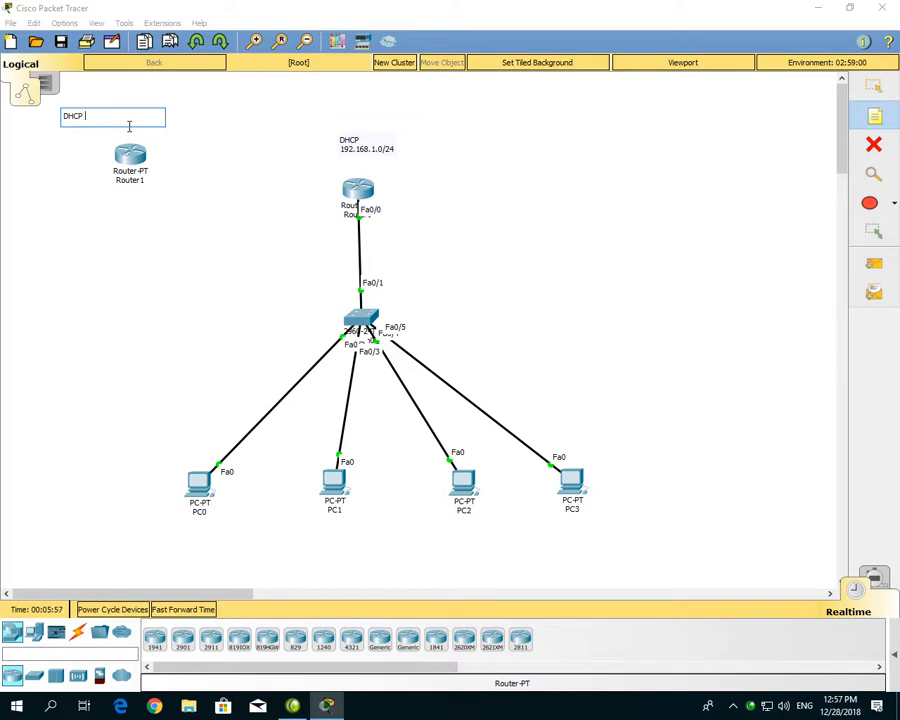
text(Attacker)
click(873, 88)
drag(110, 118, 130, 105)
- Add the second line "DHCP Spoofing" to the attacker note and adjust the placement of the note and Router1
double_click(130, 104)
key(Return)
text(DHCP Spoofing)
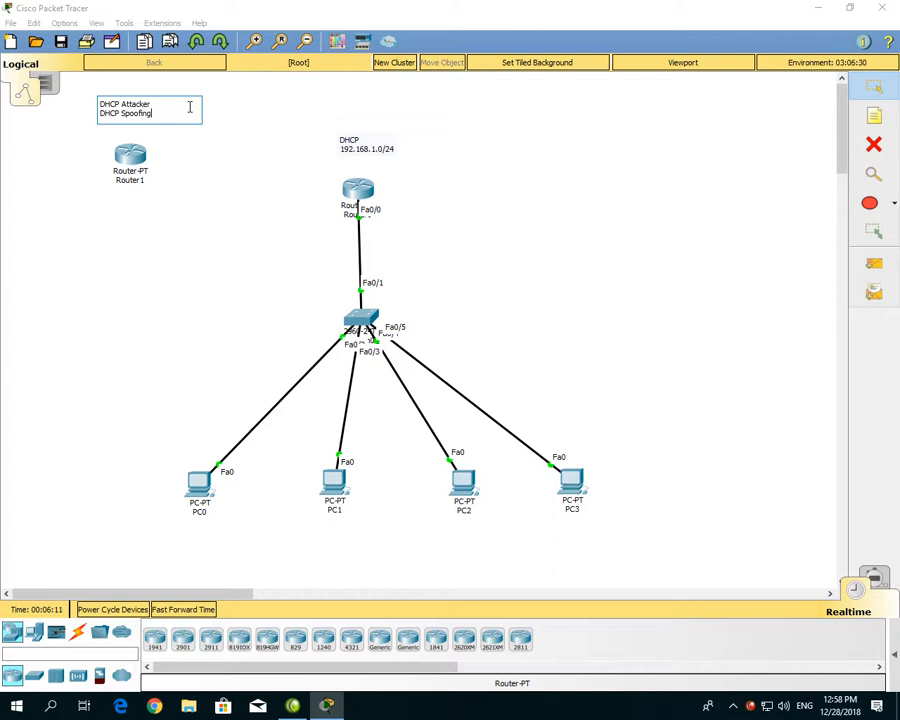
click(885, 93)
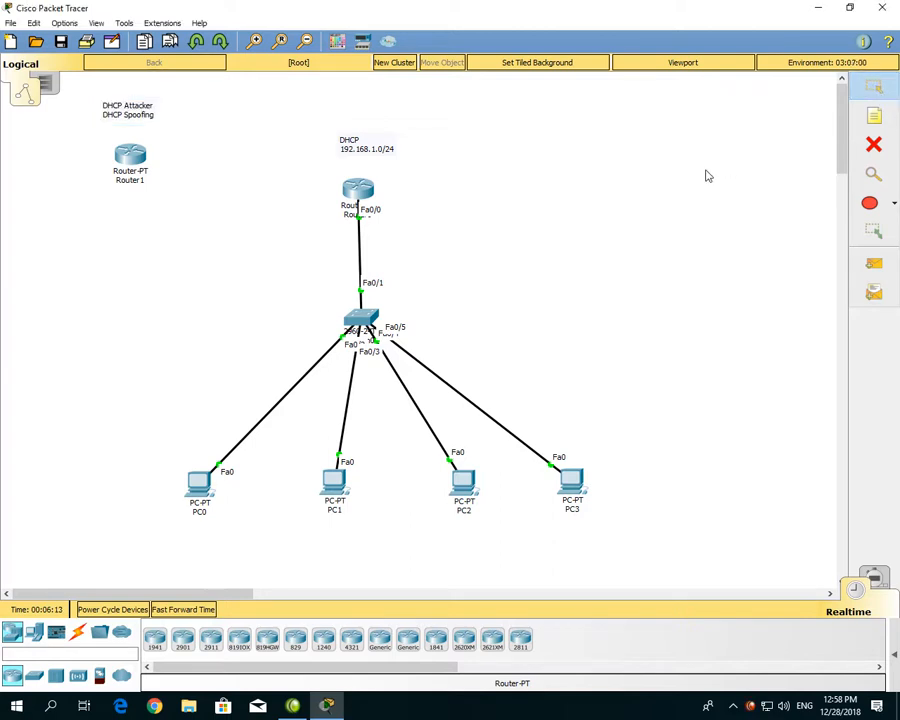
drag(113, 120, 137, 152)
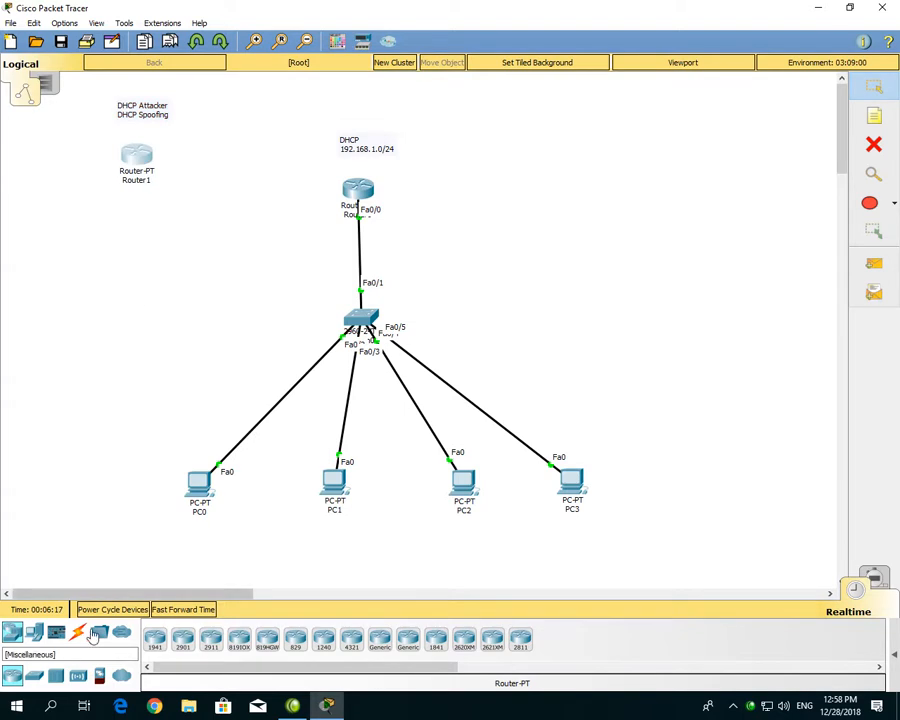
- Connect Router1's FastEthernet0/0 to the switch's FastEthernet0/6 with a copper straight-through cable
click(78, 632)
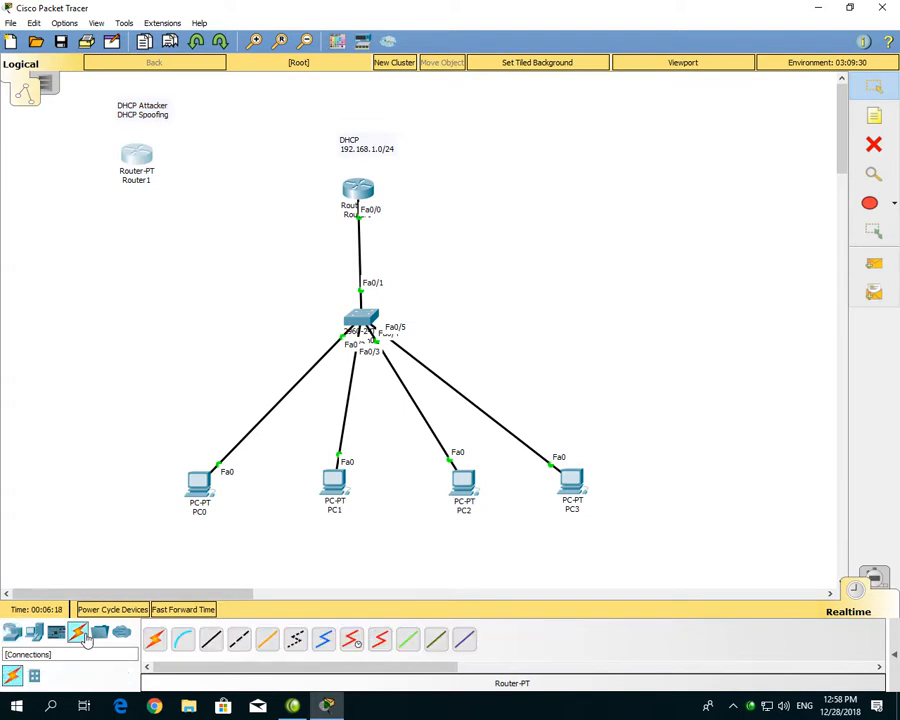
click(212, 640)
click(138, 157)
click(182, 197)
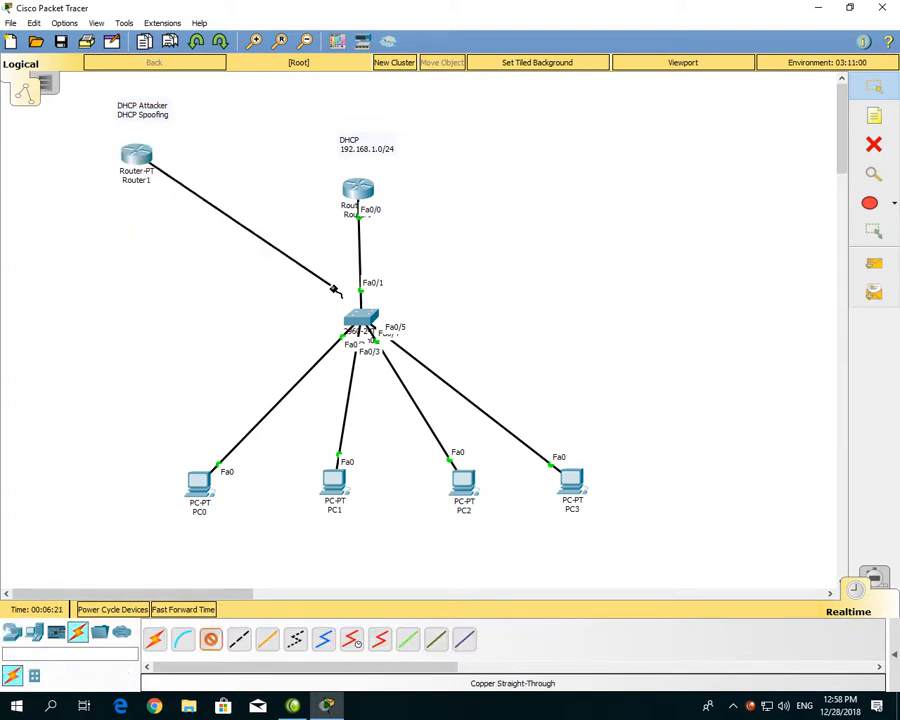
click(352, 317)
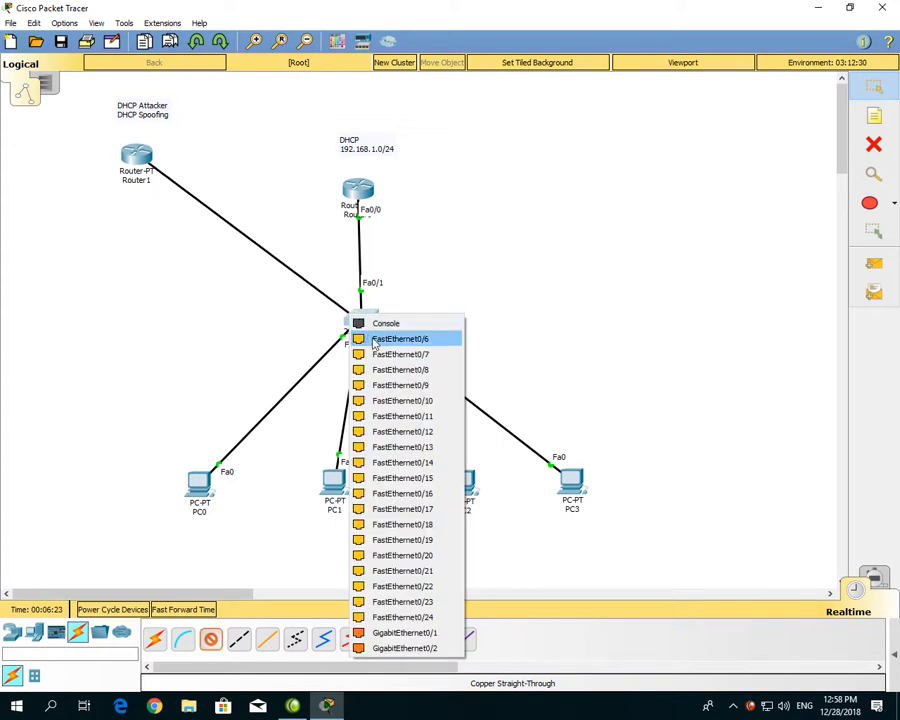
click(376, 341)
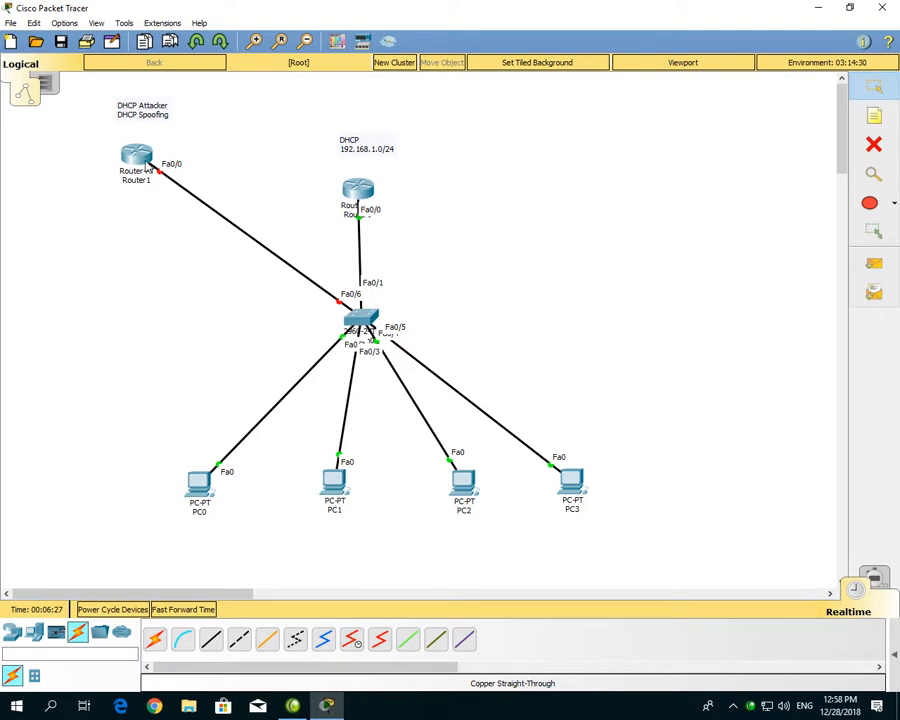
- Add the note "172.16.1.0/24" and position it just below Router1, to its left
click(874, 116)
click(63, 209)
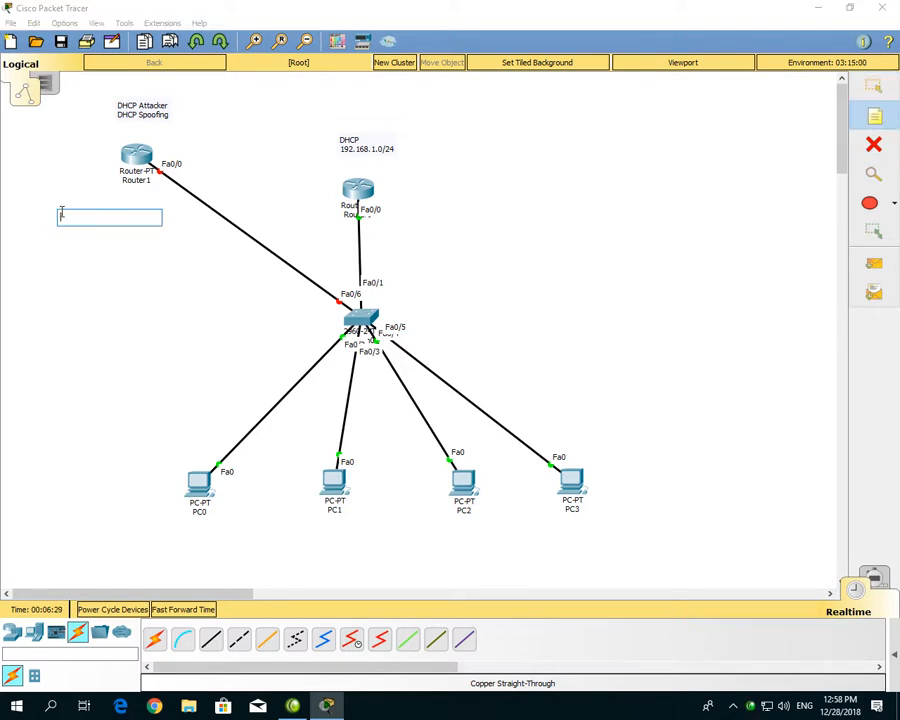
text(172.16.1.0/24)
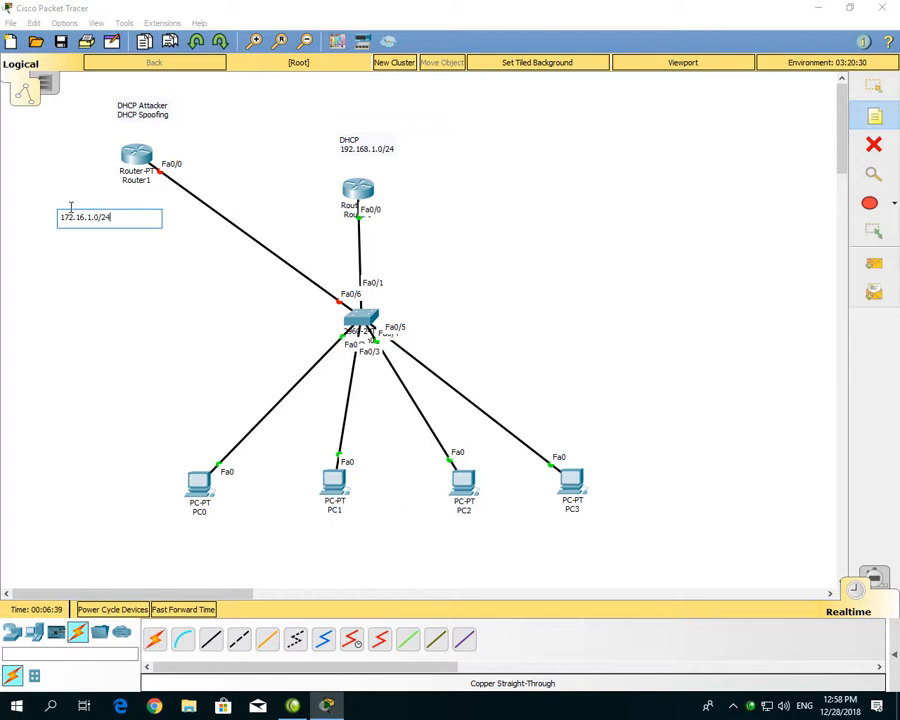
click(882, 91)
drag(72, 220, 61, 200)
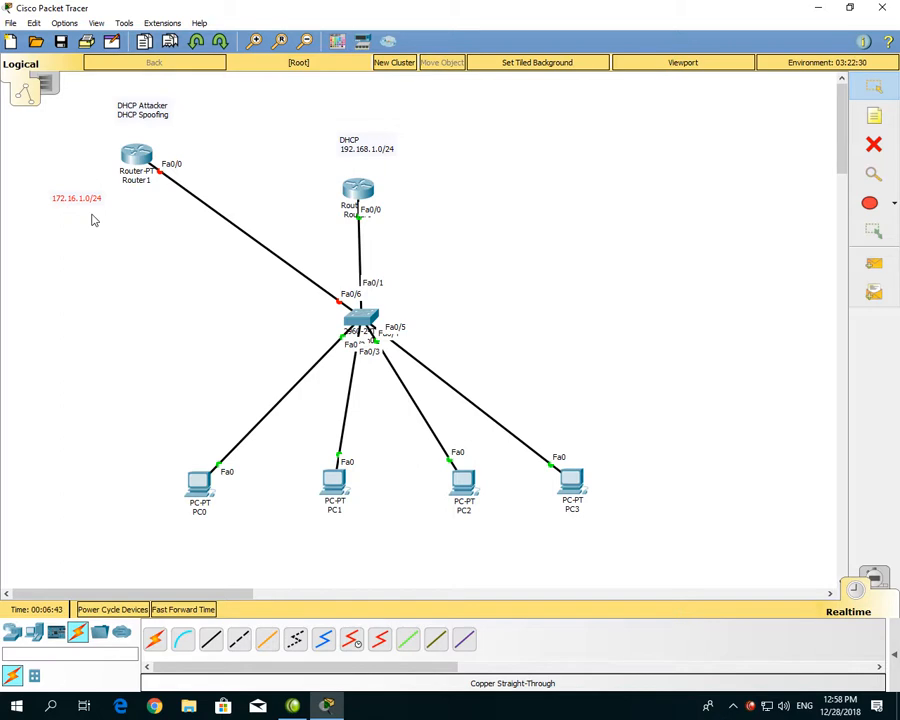
- Open Router1's command line in a maximized window and decline the initial configuration dialog
click(136, 155)
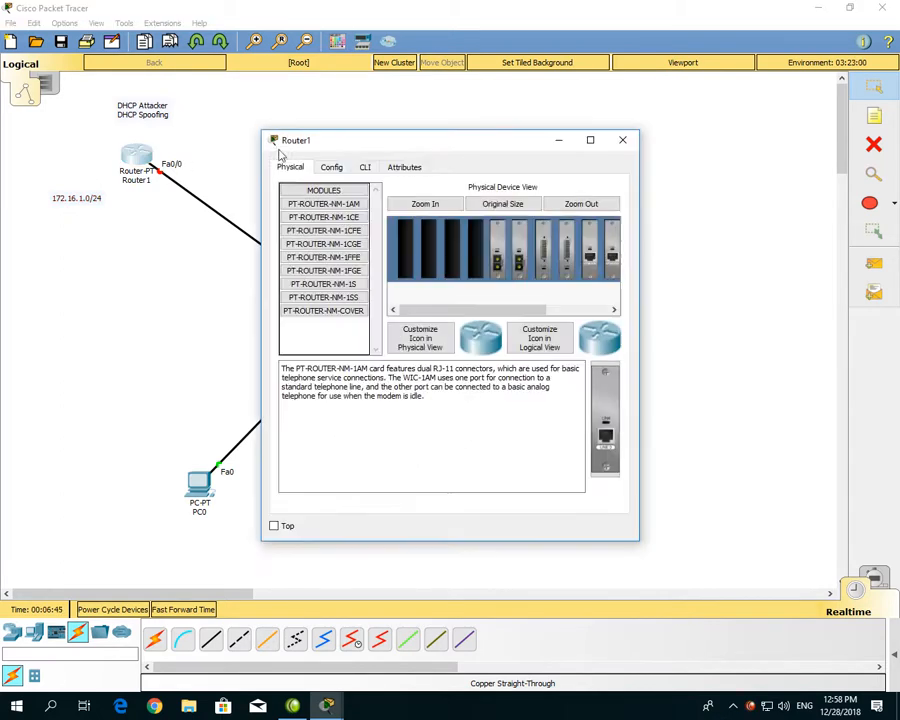
click(366, 170)
double_click(381, 145)
text(no)
key(Return)
key(Return)
- Enter privileged mode and then global configuration mode on Router1
text(en)
key(Return)
text(con ft)
key(Return)
text(von)
key(BackSpace)
key(BackSpace)
key(BackSpace)
text(conf t)
key(Return)
- Assign IP address 172.16.1.1 with mask 255.255.255.0 to Router1's FastEthernet 0/0 interface
text(ig)#i)
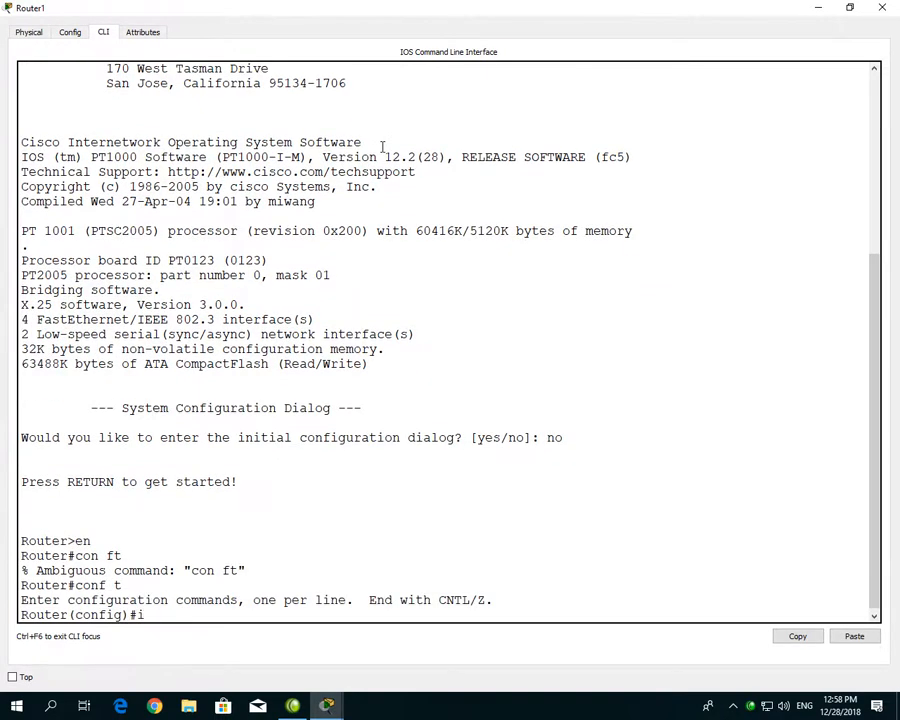
text(n)
key(Tab)
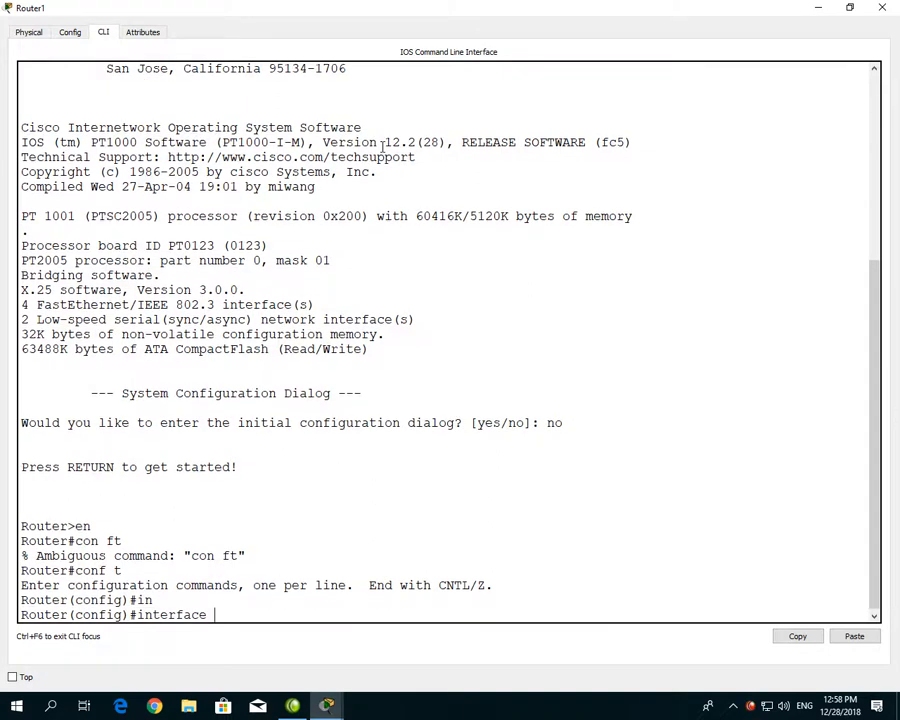
text(fa)
key(Tab)
text(0/)
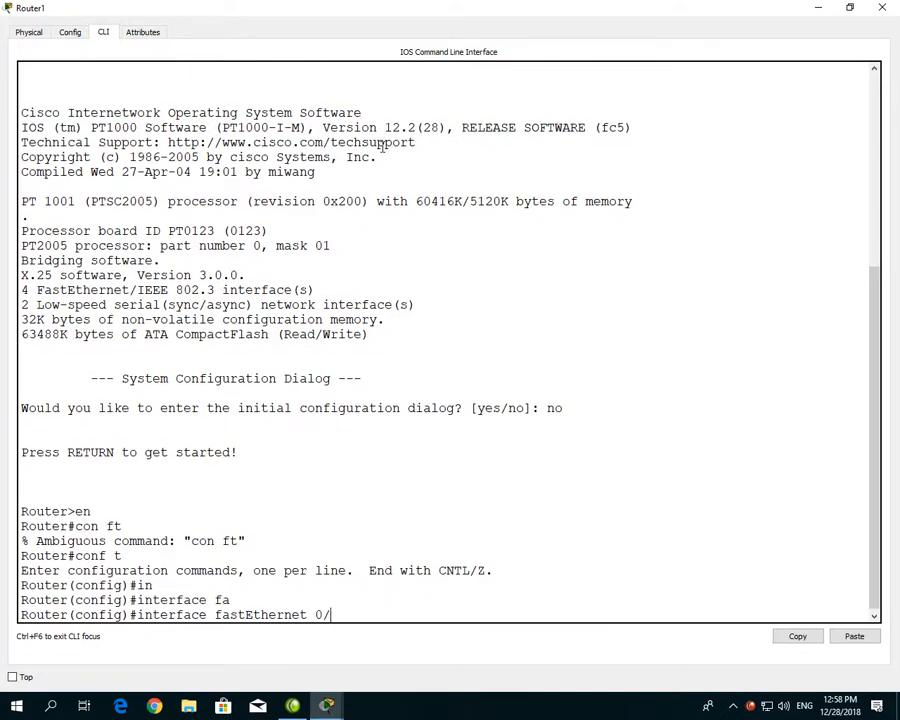
text(0)
key(Return)
text(ip add)
key(Tab)
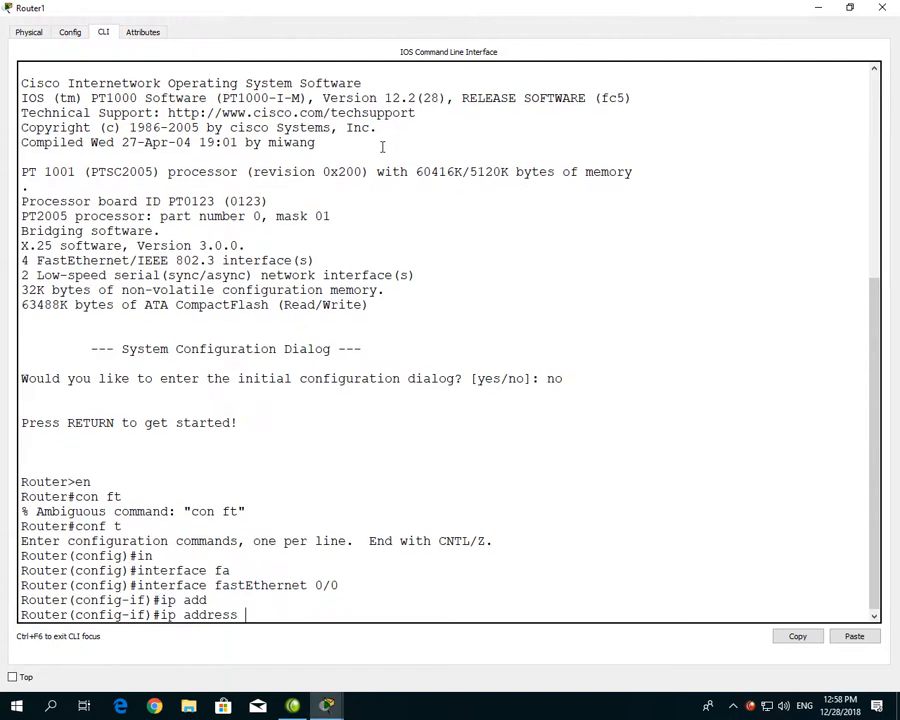
text(172.16.1.1 255.255.255.0)
key(Return)
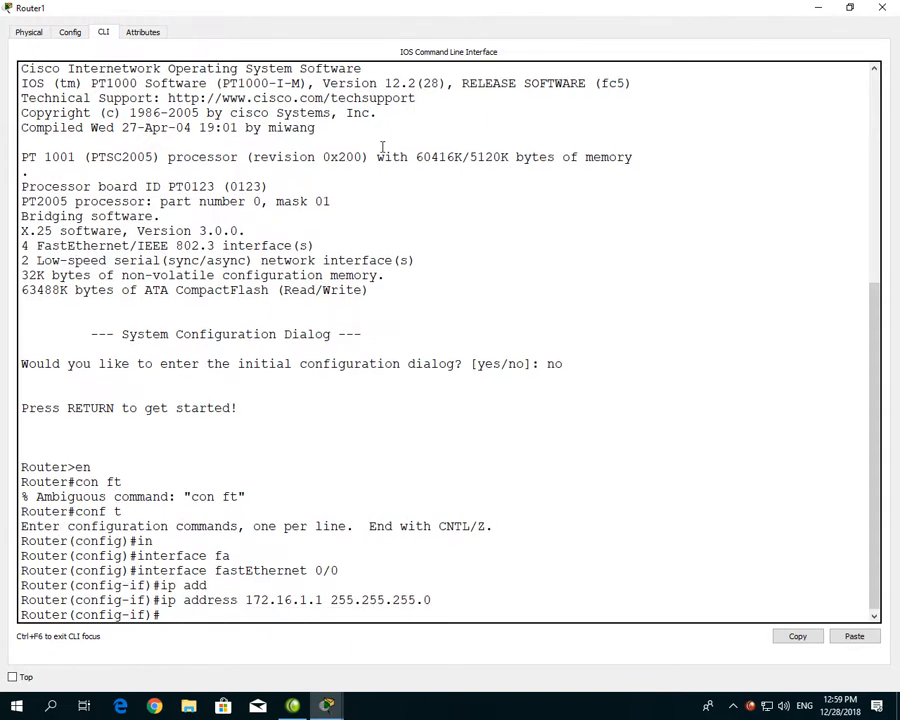
- Enable Router1's FastEthernet 0/0 interface with no shutdown and return to global configuration mode
text(no sh)
key(Return)
text(exit)
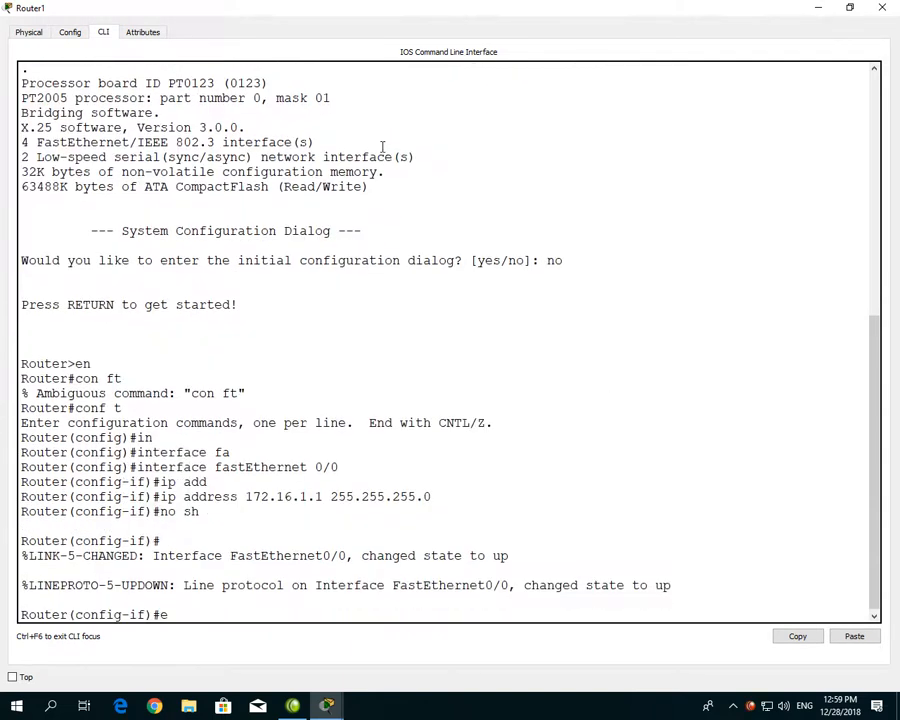
key(Return)
- Create a DHCP pool named Spoofing on Router1
text(ip dh)
key(Tab)
text(p)
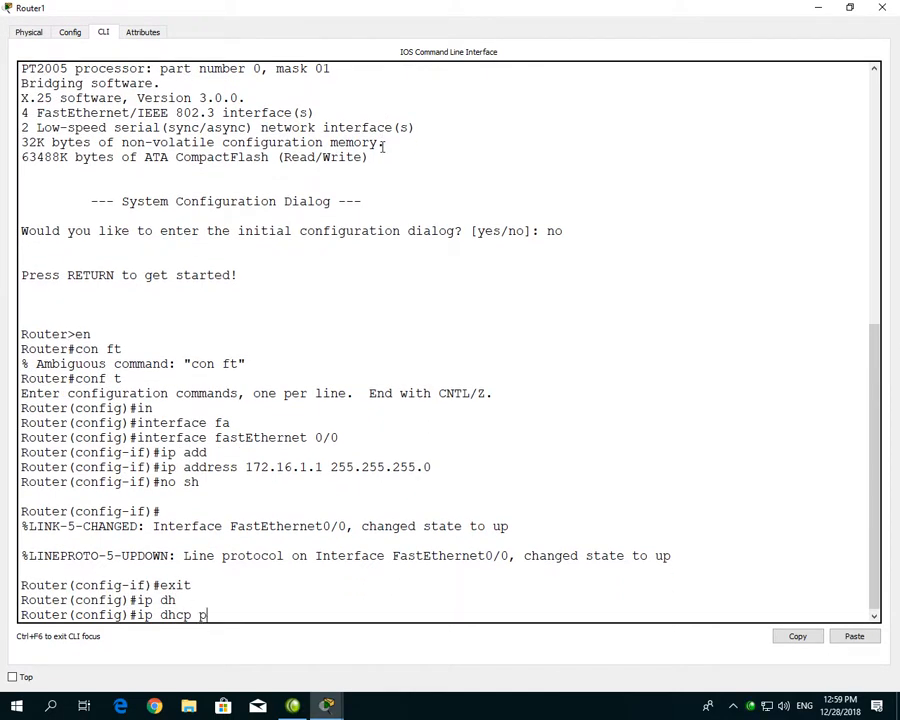
text(o)
key(Tab)
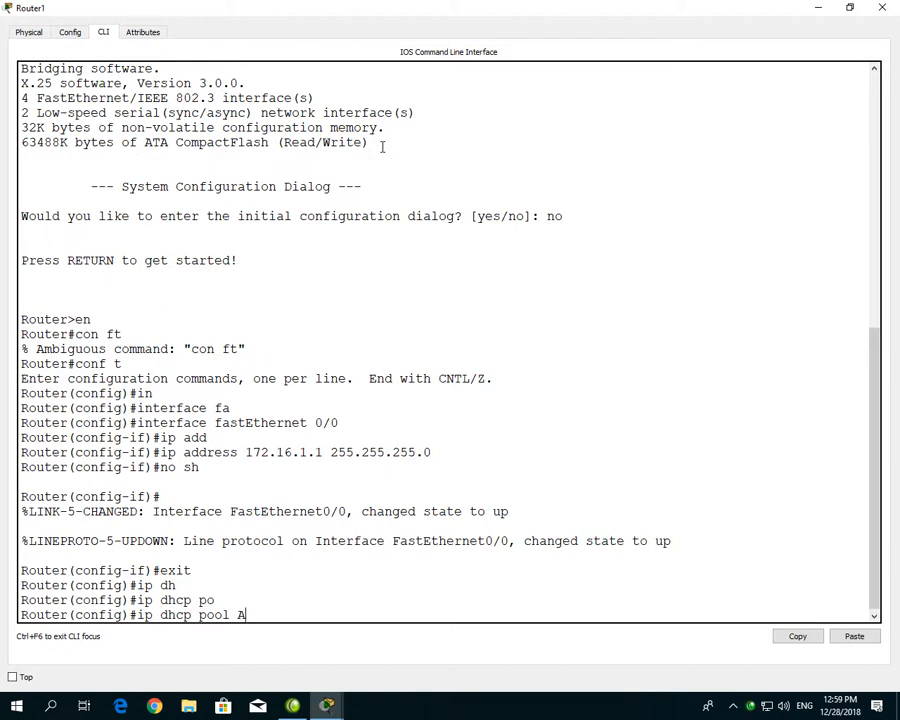
text(S)
text(pffing)
key(BackSpace)
key(BackSpace)
text(oofig)
key(BackSpace)
key(BackSpace)
text(ng)
key(Return)
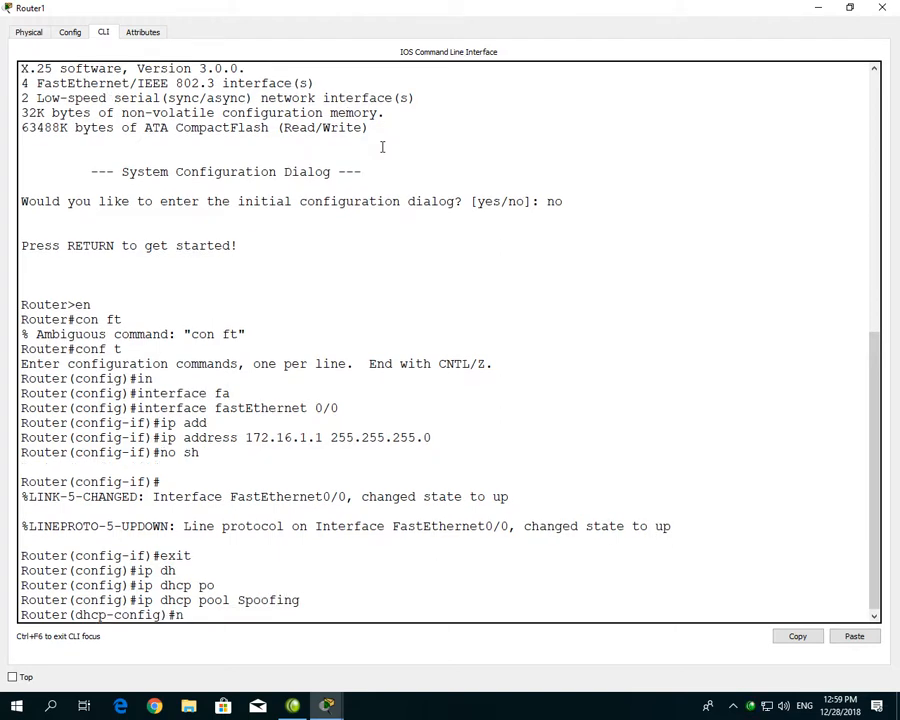
- Set the Spoofing pool's network to 172.16.1.0 with mask 255.255.255.0
text(net)
key(Tab)
text(172)
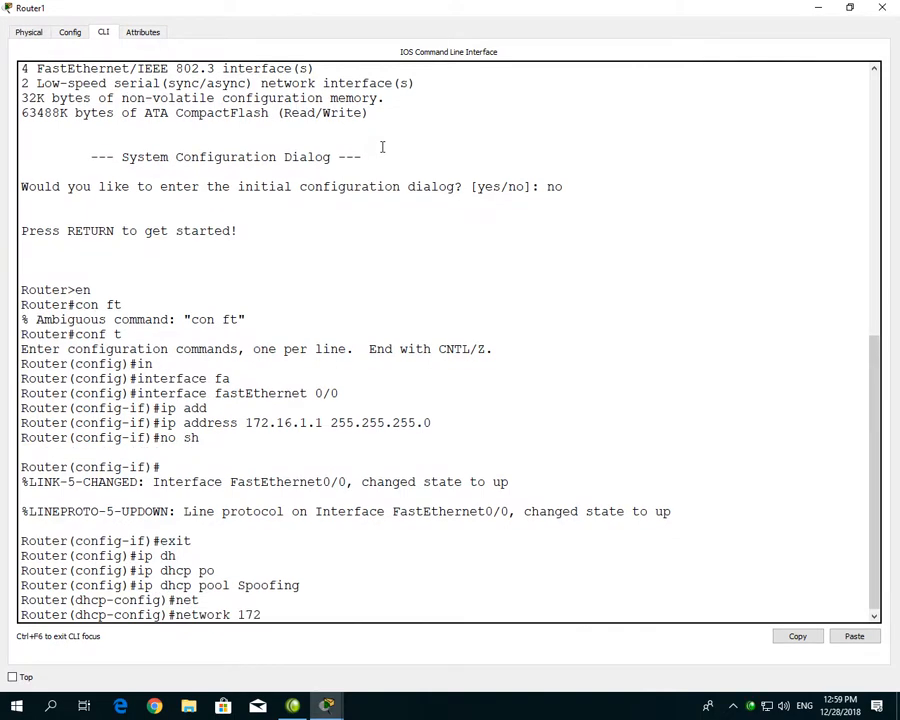
text(.16.1.0 255.255.255.0)
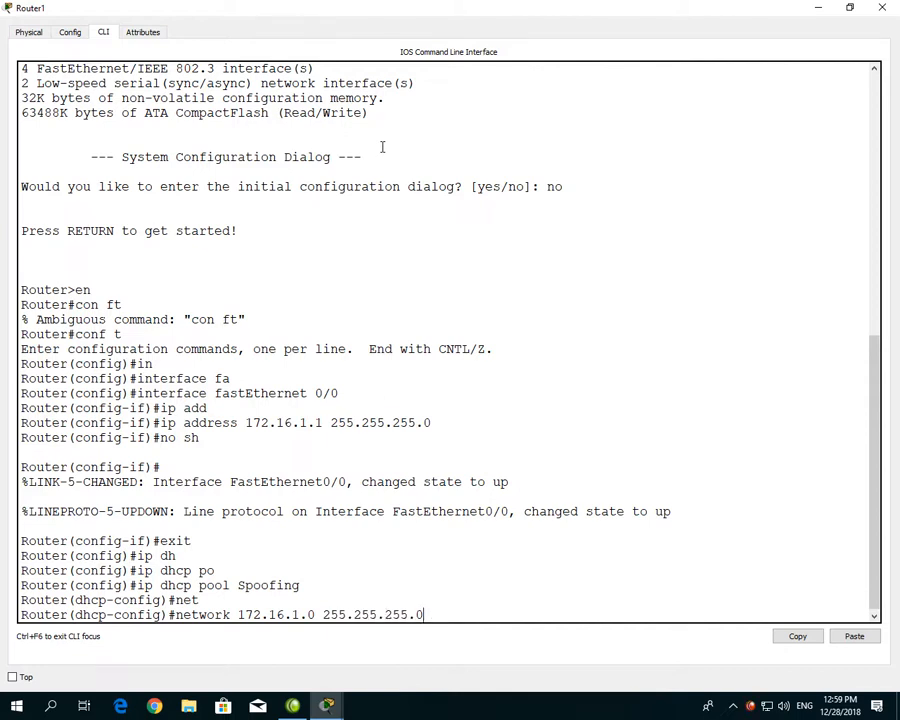
key(Return)
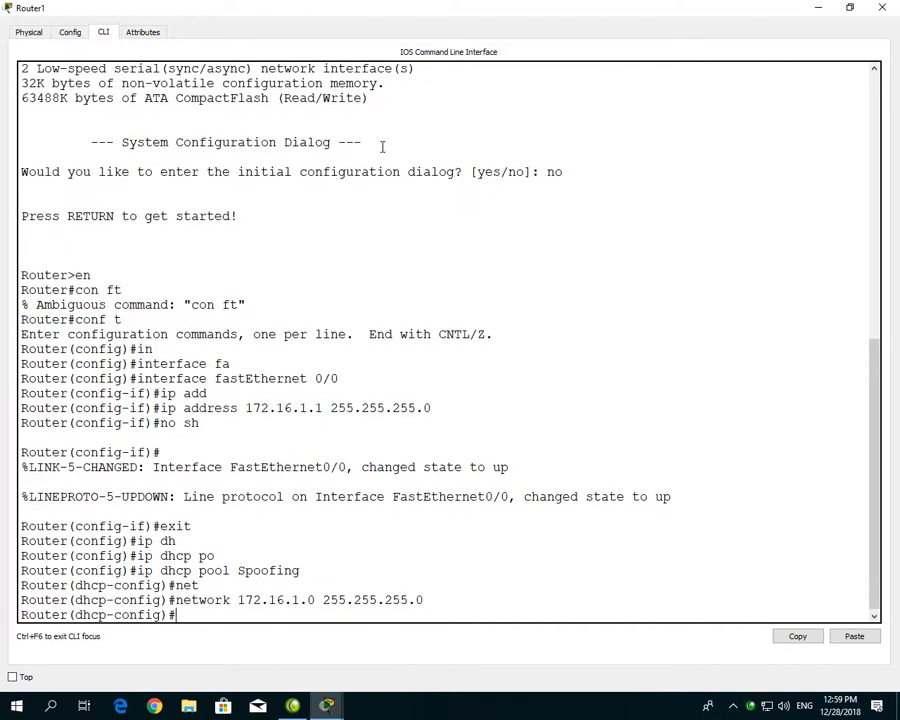
- Set the Spoofing pool's default router to 172.16.1.1
text(def)
key(Tab)
text(172.16.)
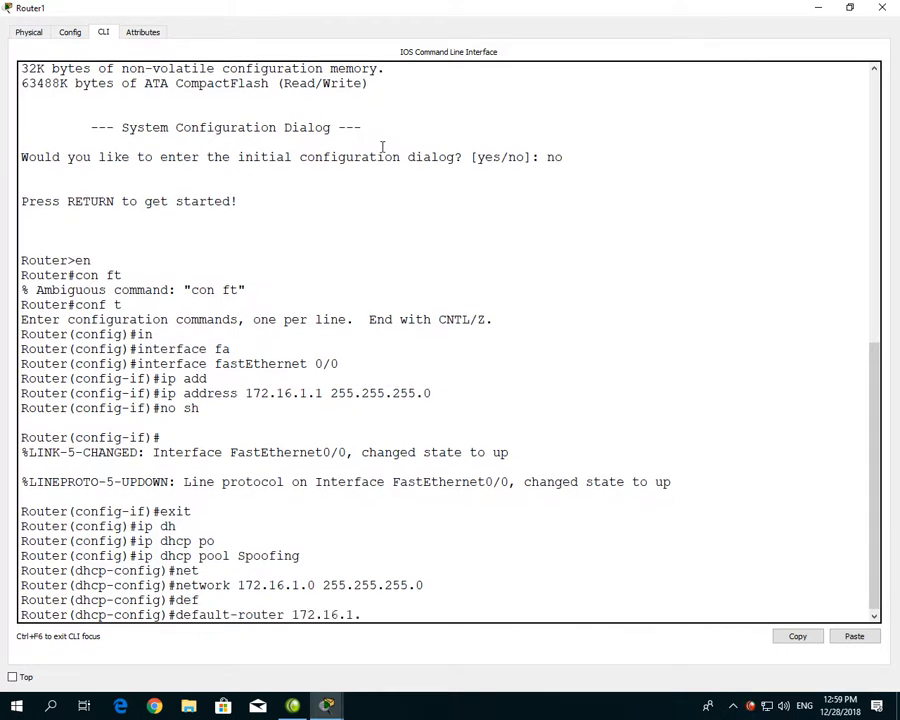
key(Return)
- Set the Spoofing pool's DNS server to 8.8.4.4, exit the pool configuration and close Router1's window
text(dn)
key(Tab)
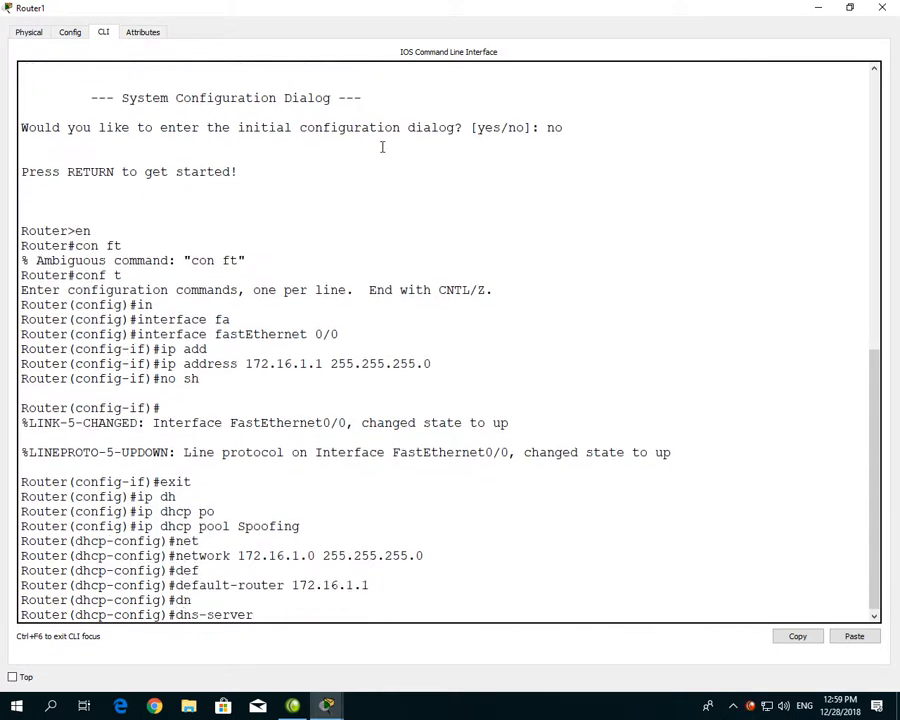
text(8.8.4.4)
key(Return)
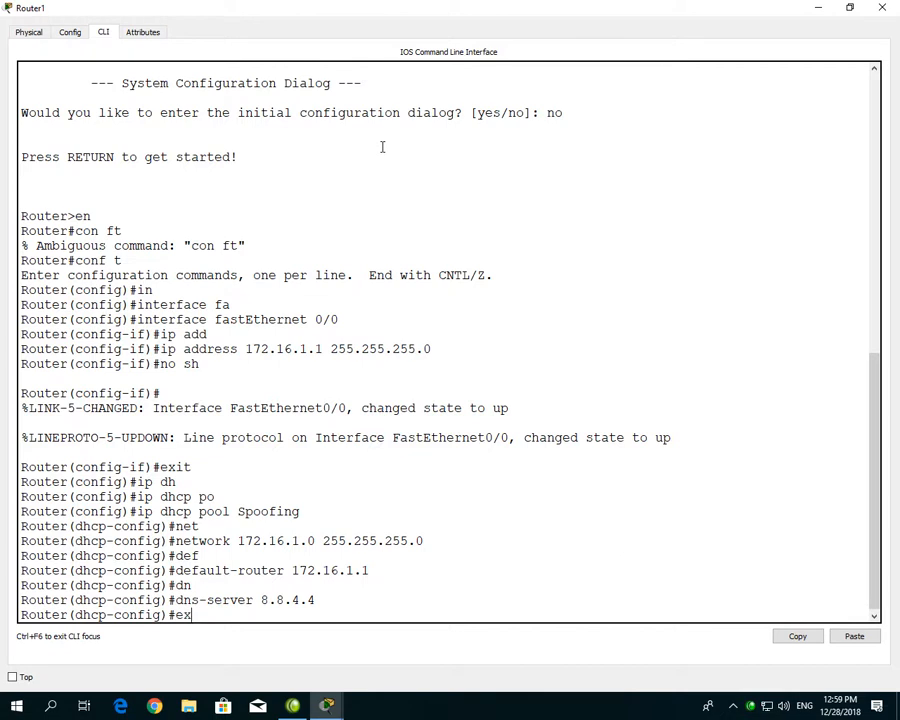
key(Return)
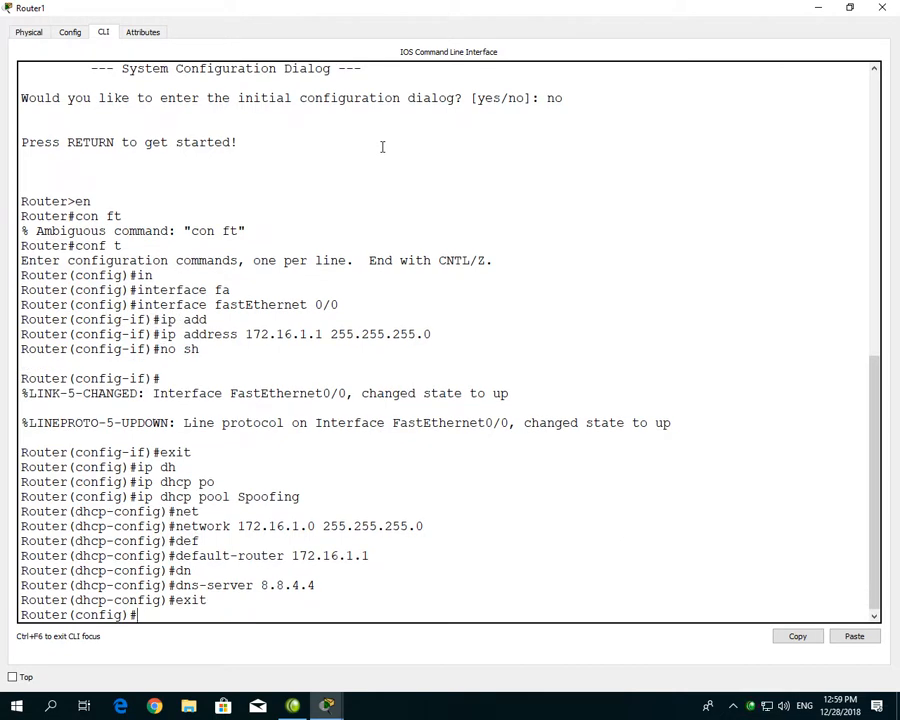
click(882, 7)
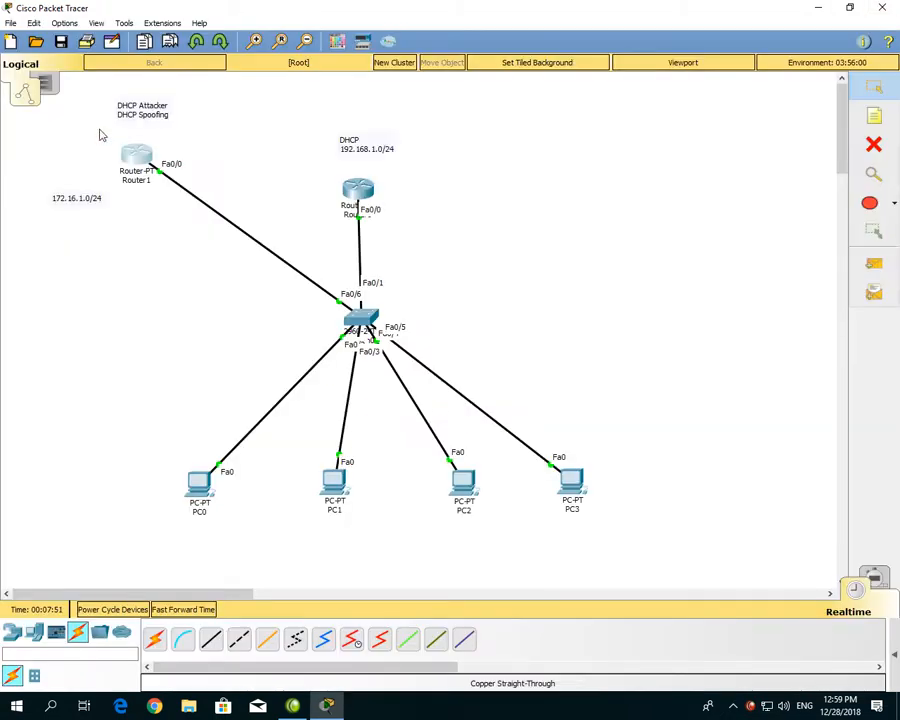
drag(209, 92, 56, 268)
click(40, 235)
drag(133, 405, 672, 548)
drag(157, 429, 602, 528)
click(622, 524)
drag(621, 445, 206, 536)
drag(142, 426, 627, 527)
mouse_move(140, 172)
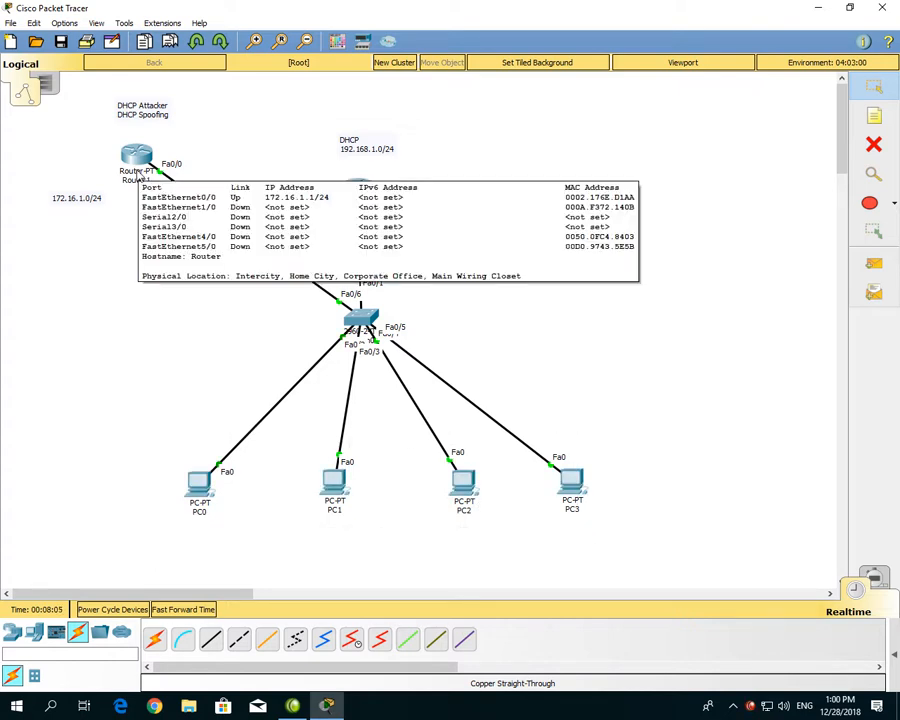
drag(150, 440, 528, 528)
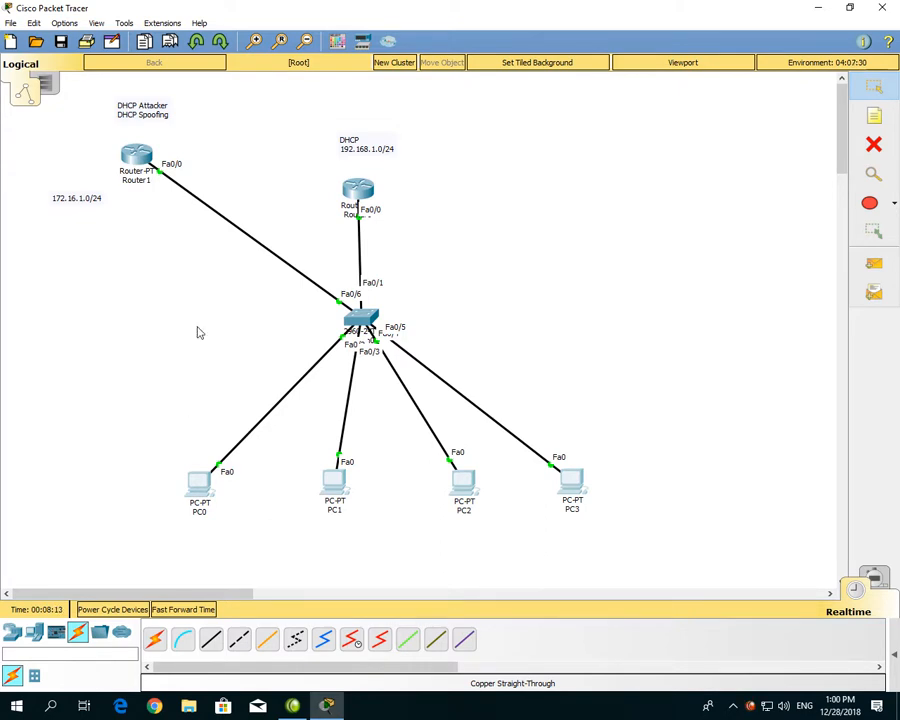
drag(138, 444, 275, 528)
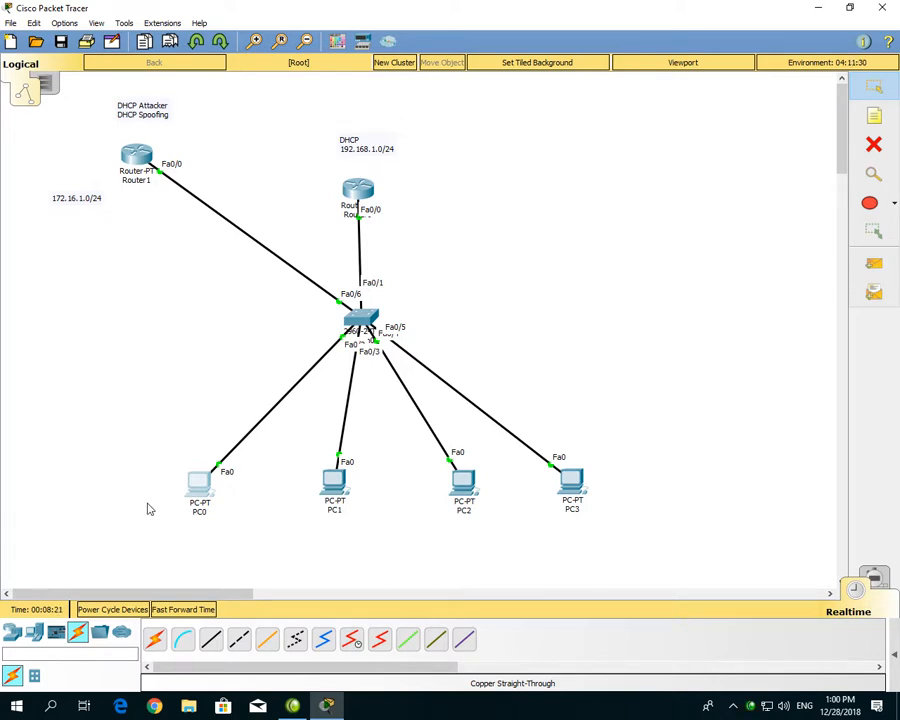
drag(162, 436, 277, 548)
mouse_move(251, 306)
mouse_down()
mouse_move(211, 241)
mouse_move(235, 177)
mouse_up()
drag(184, 287, 243, 186)
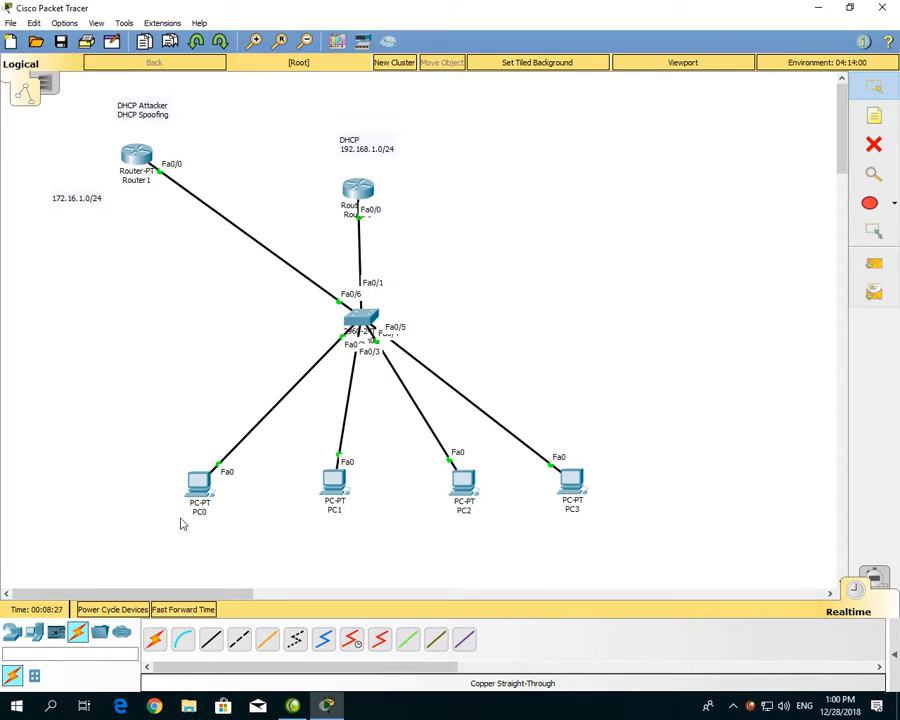
drag(154, 453, 382, 538)
drag(163, 441, 362, 534)
drag(10, 267, 239, 70)
mouse_move(209, 89)
mouse_down()
mouse_move(111, 142)
mouse_move(85, 167)
mouse_up()
click(18, 437)
- Open PC0's IP configuration and move its window clear of the note above the 192.168.1.0/24 router
click(200, 486)
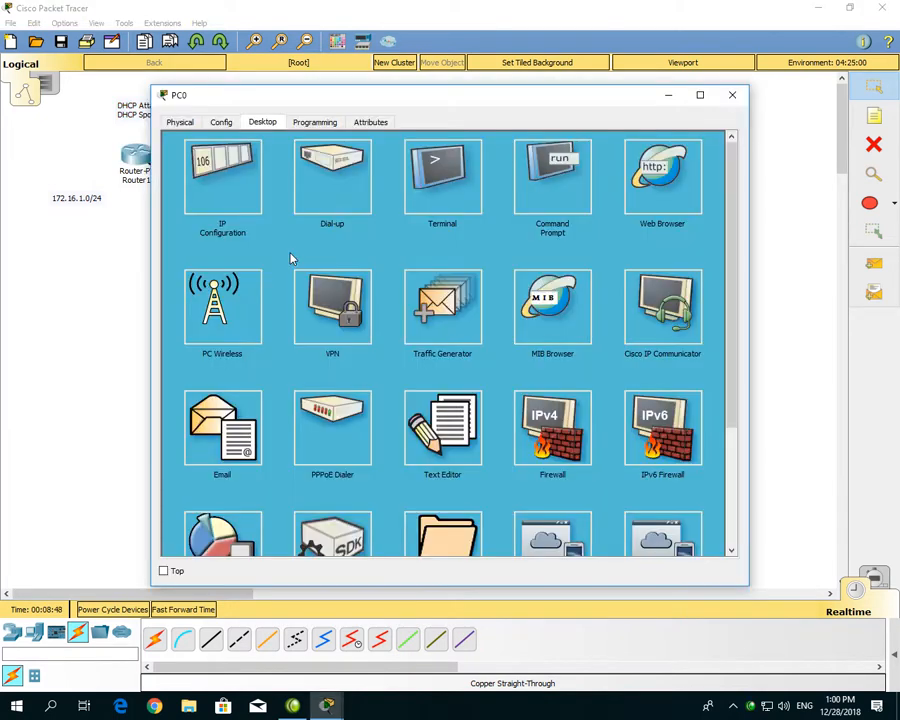
click(244, 197)
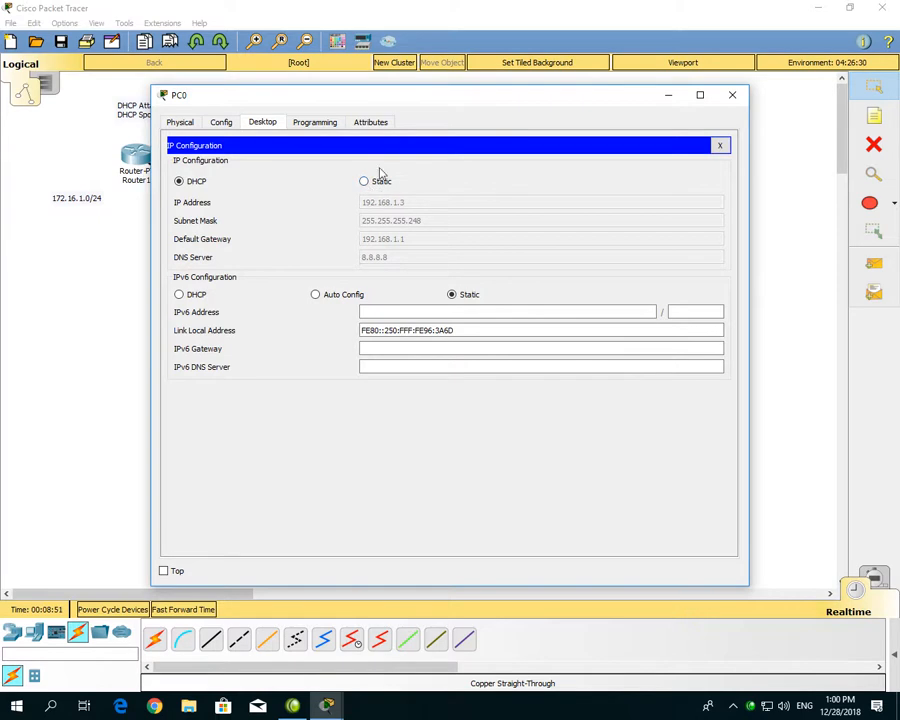
drag(395, 100, 480, 348)
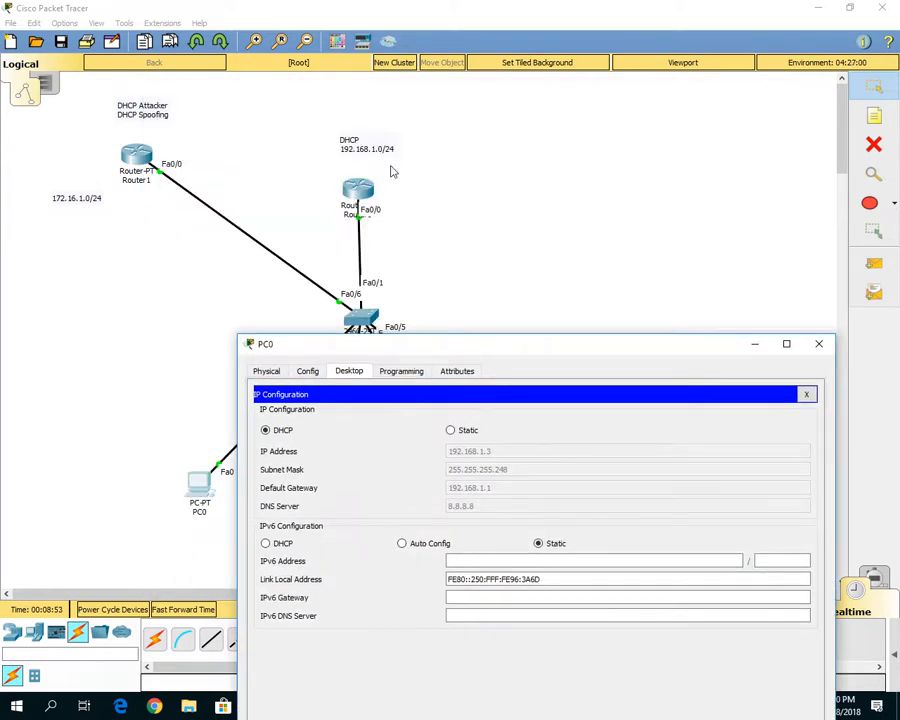
- Change the "DHCP" line of the 192.168.1.0/24 router's note to "Real DHCP Server"
click(379, 140)
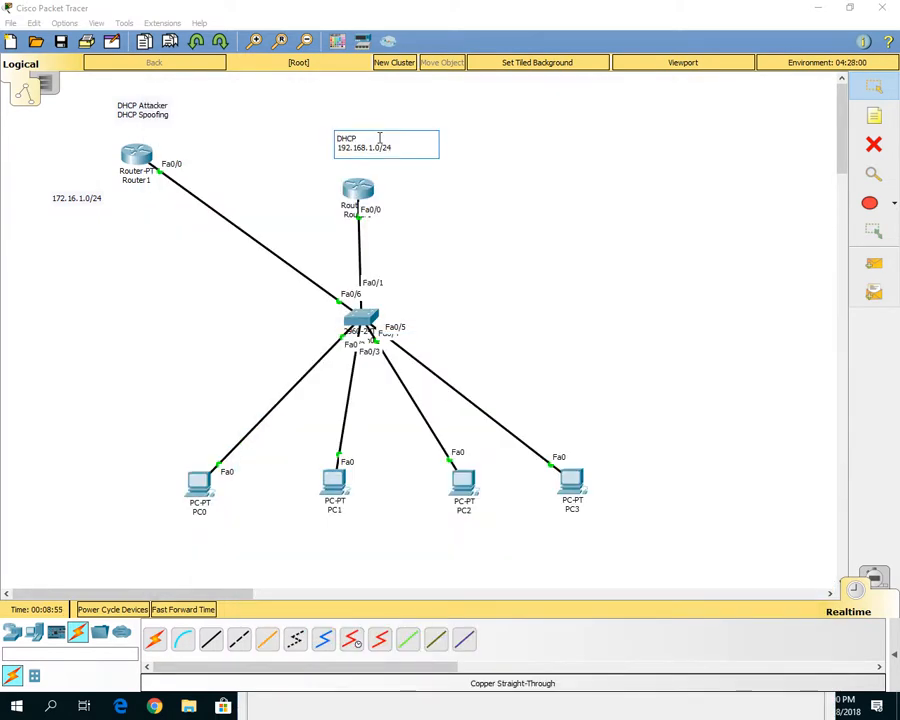
text(Ser)
text(Real)
click(514, 170)
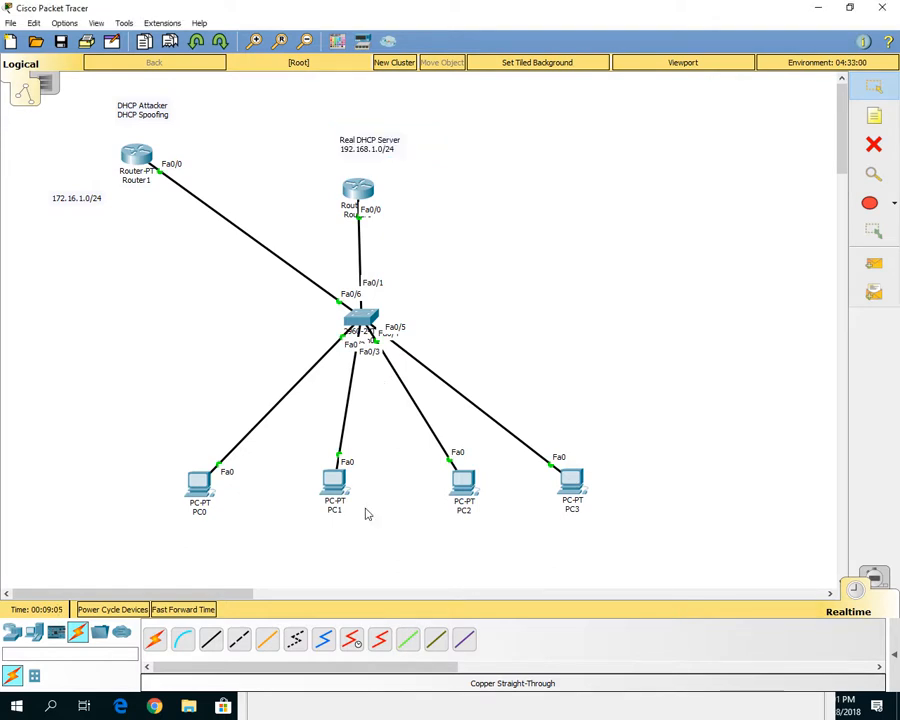
- Switch PC0's IPv4 configuration between Static and DHCP until it leases from the attacker's 172.16.1.0 pool, and close its window
click(199, 484)
drag(386, 345, 416, 193)
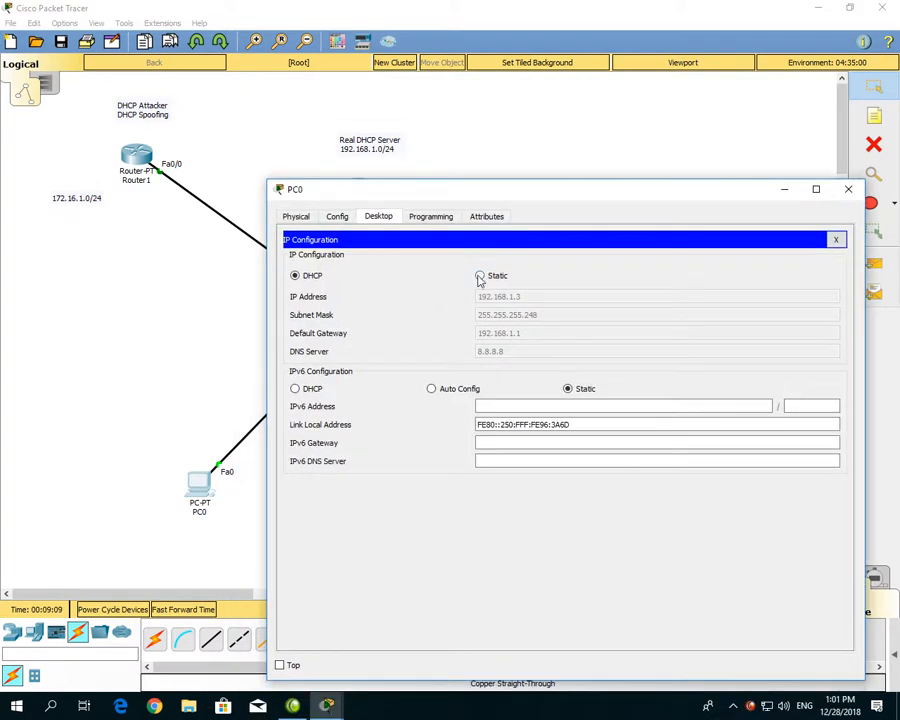
click(480, 276)
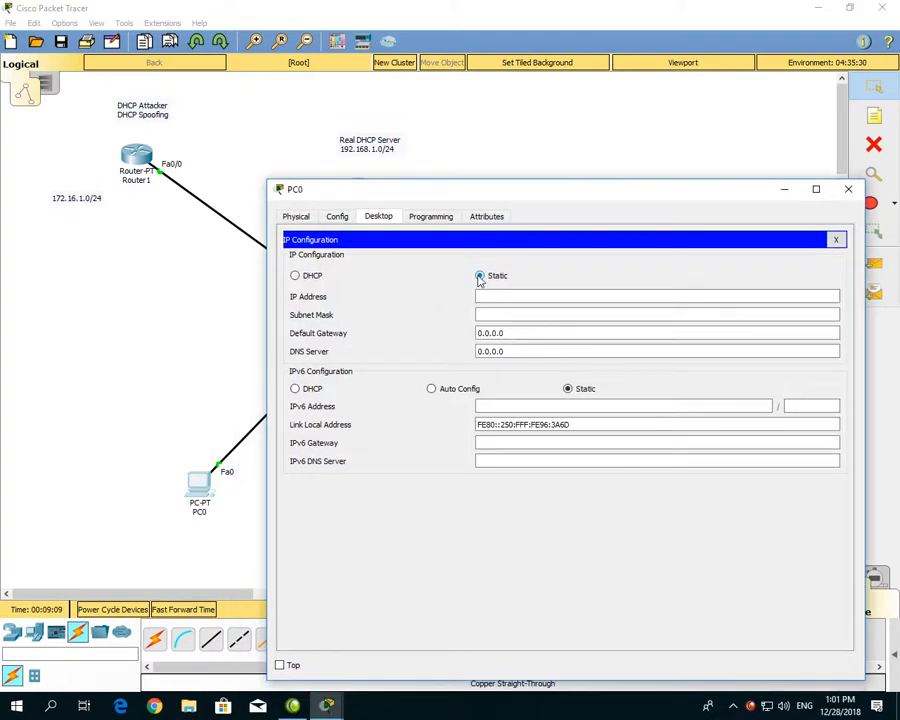
click(312, 276)
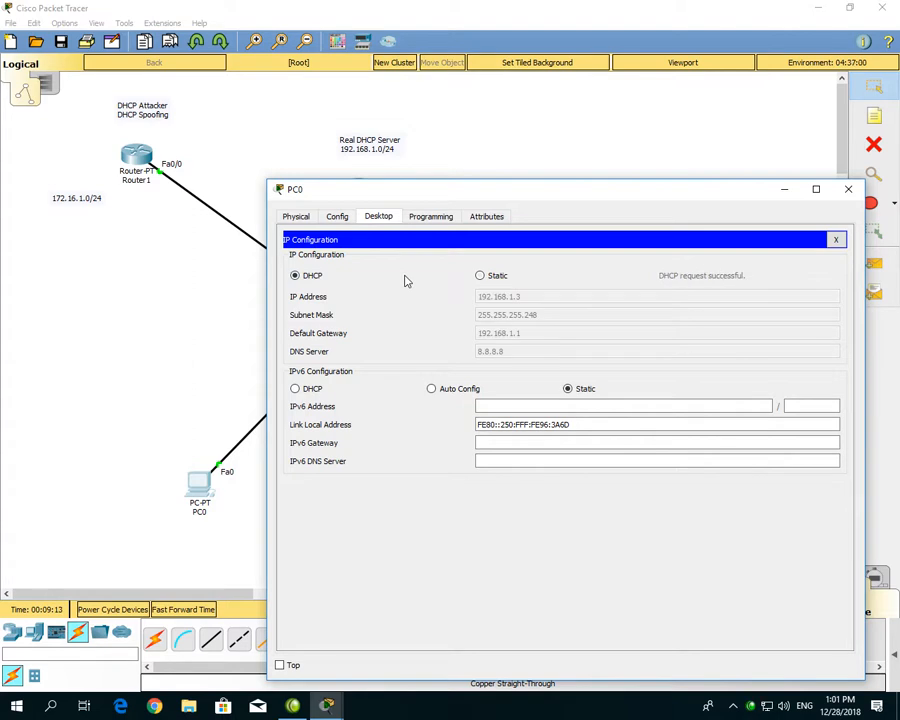
click(480, 276)
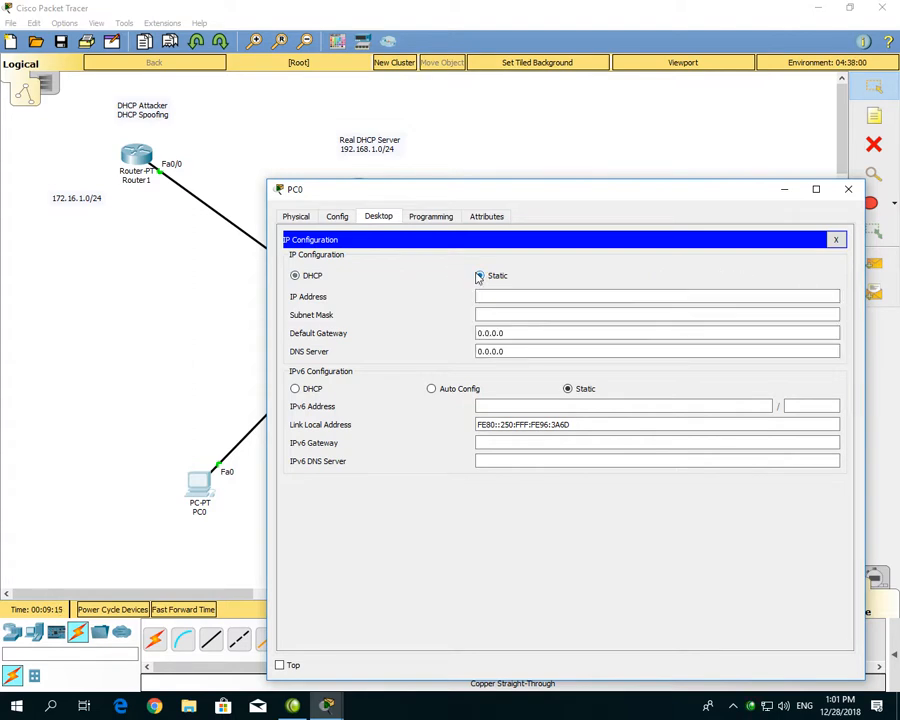
click(313, 277)
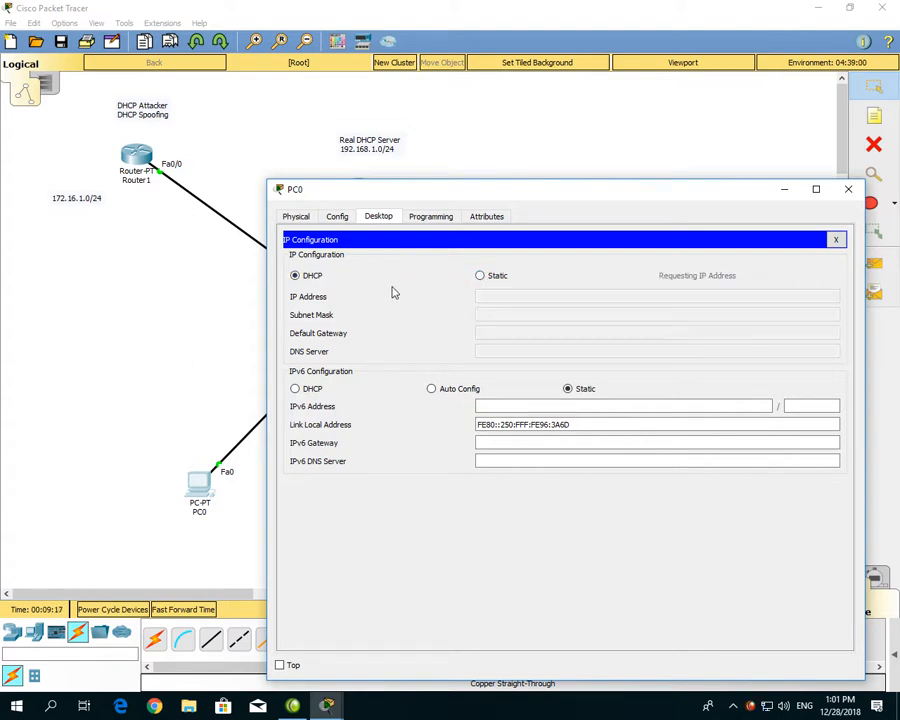
click(480, 276)
click(312, 276)
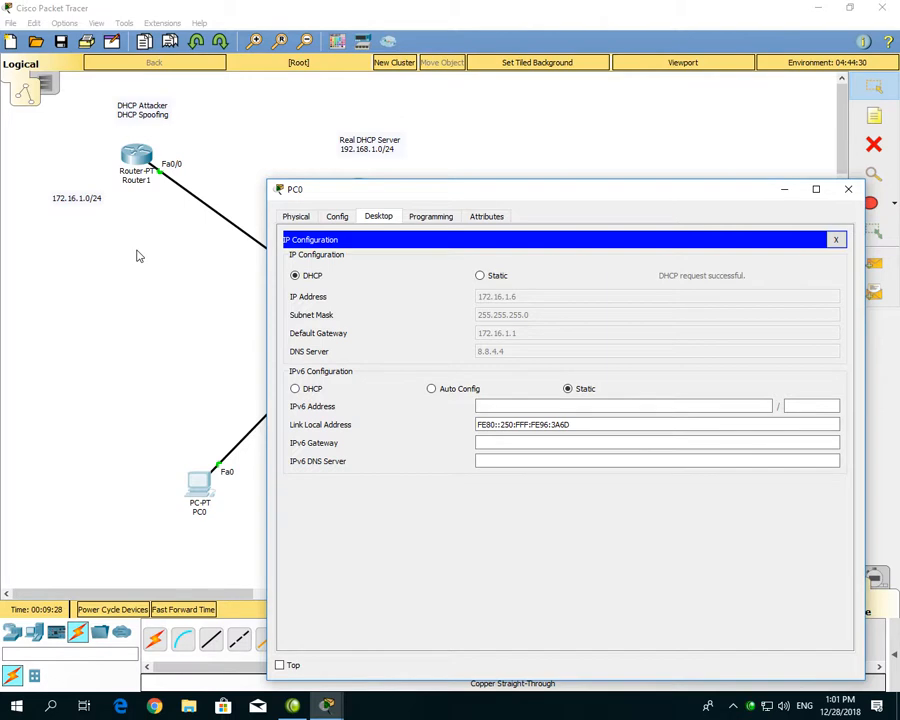
click(848, 189)
- Try to request a new address for PC1 by switching its IPv4 configuration to Static and back to DHCP
click(348, 487)
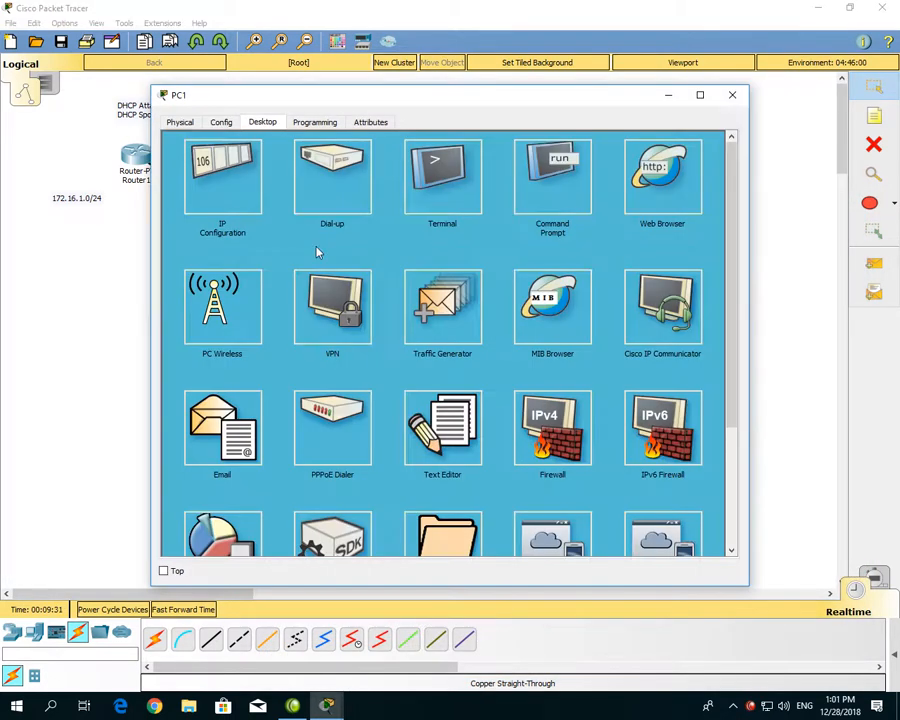
click(244, 194)
click(366, 182)
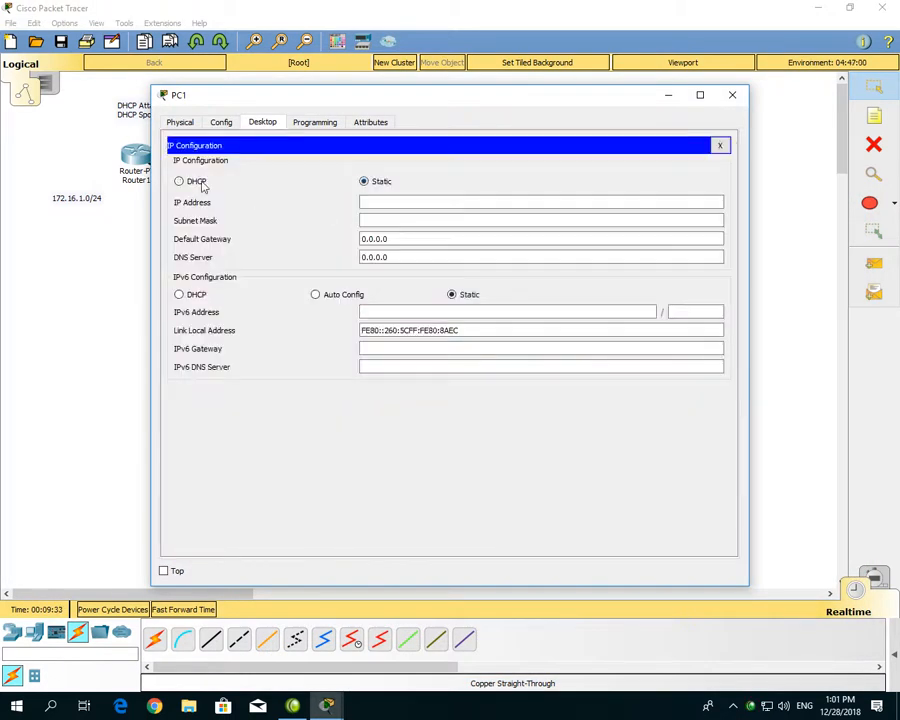
click(199, 182)
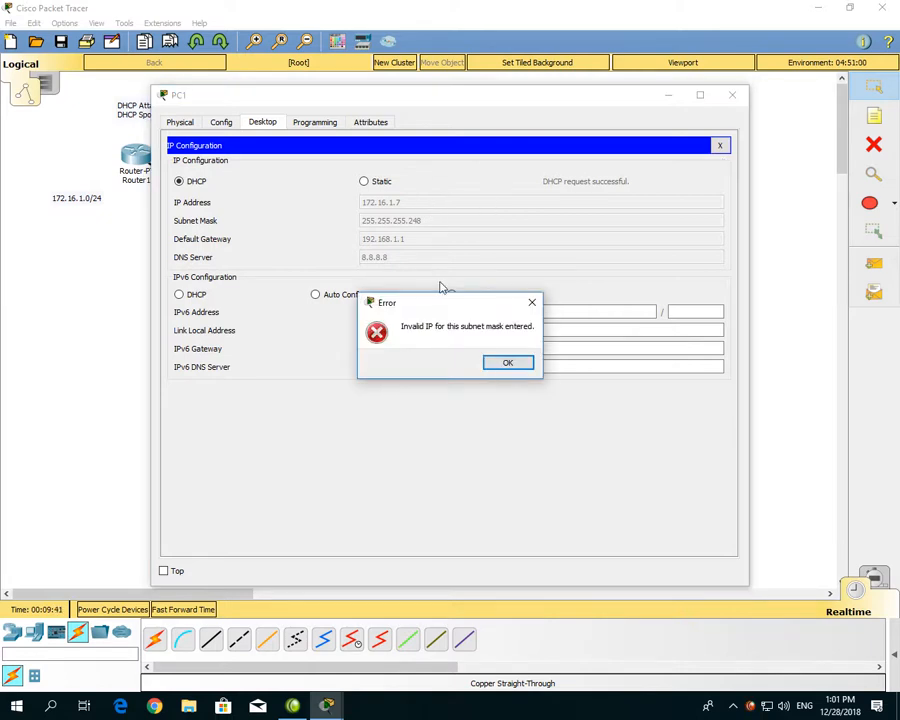
click(509, 364)
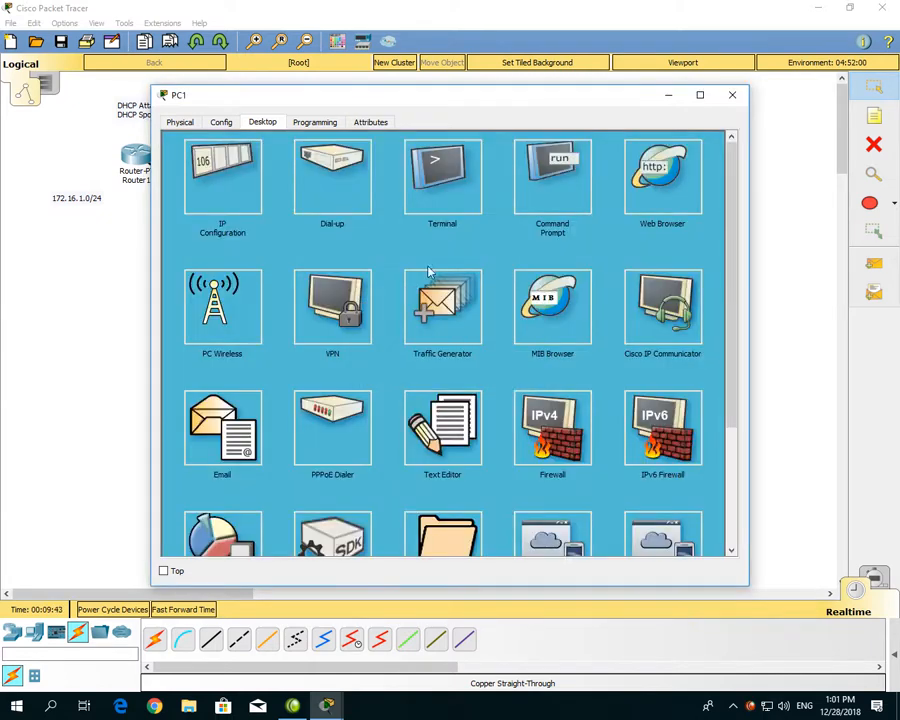
- Check PC1's current IP settings by running ipconfig in its Command Prompt
click(550, 190)
text(i)
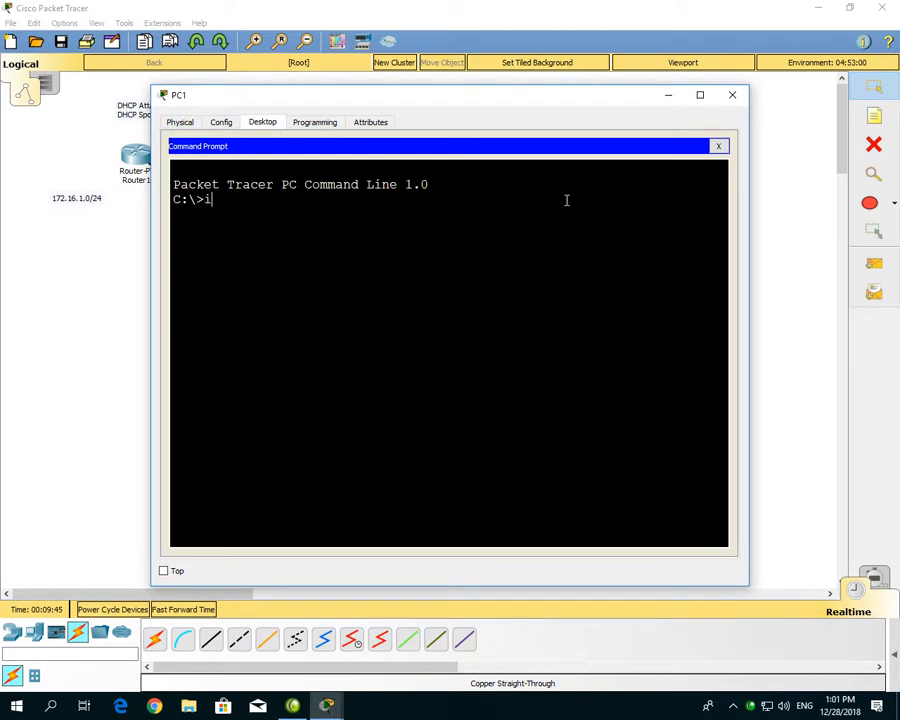
text(focnfi)
key(BackSpace)
key(BackSpace)
key(BackSpace)
key(BackSpace)
key(BackSpace)
text(pcofnig)
key(Return)
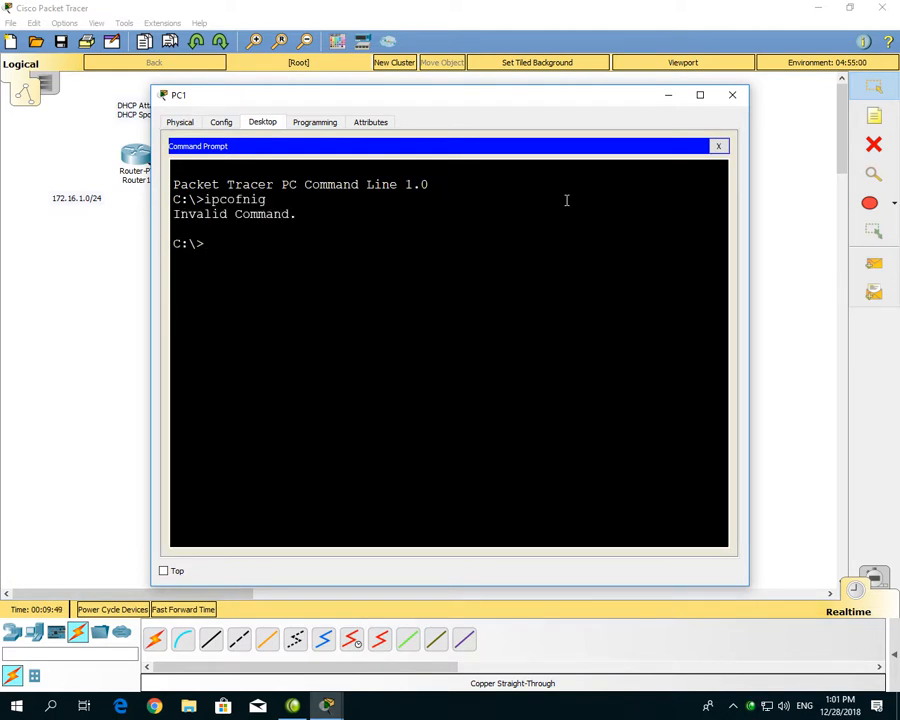
text(ipconfig)
key(Return)
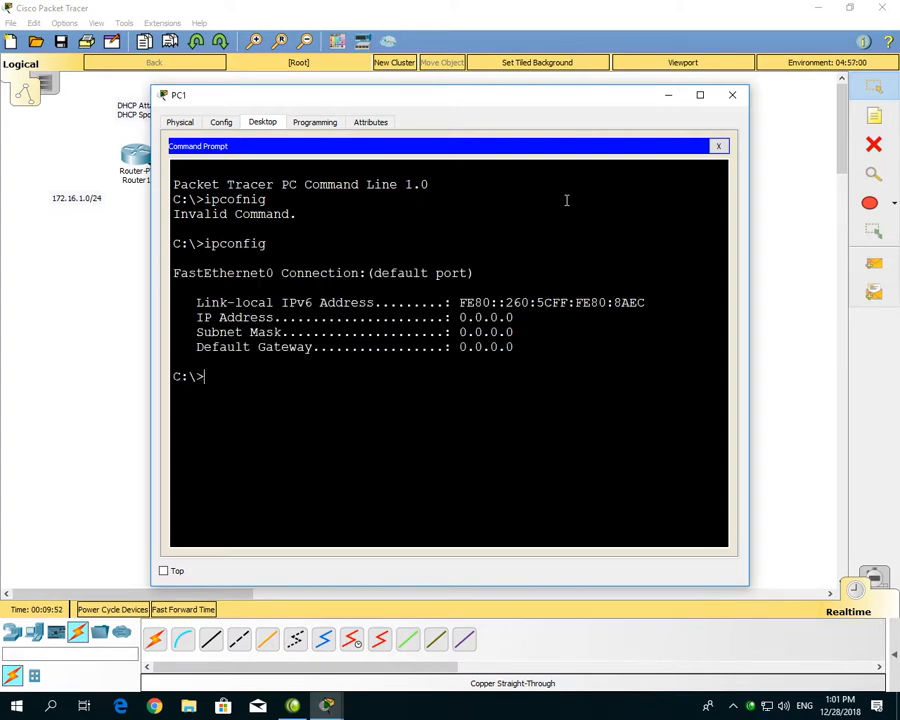
- Leave the Command Prompt and renew PC1's DHCP lease by setting its IPv4 configuration to Static and back to DHCP
click(718, 146)
click(257, 190)
click(363, 183)
click(190, 183)
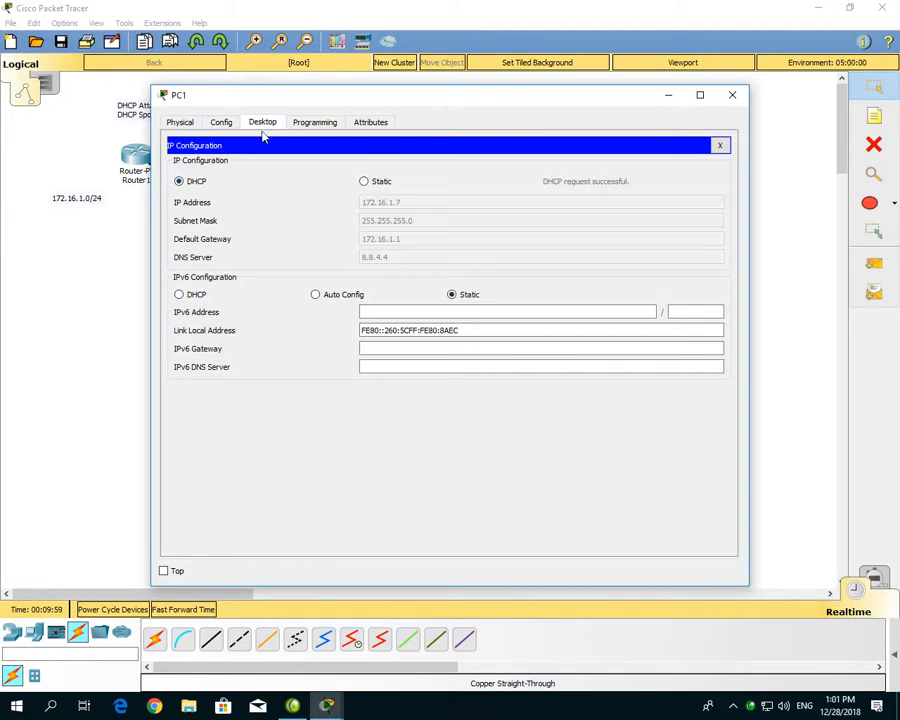
- Check PC1's IP settings with ipconfig in its Command Prompt, ping 172.16.1.6, and close the PC1 window
click(720, 147)
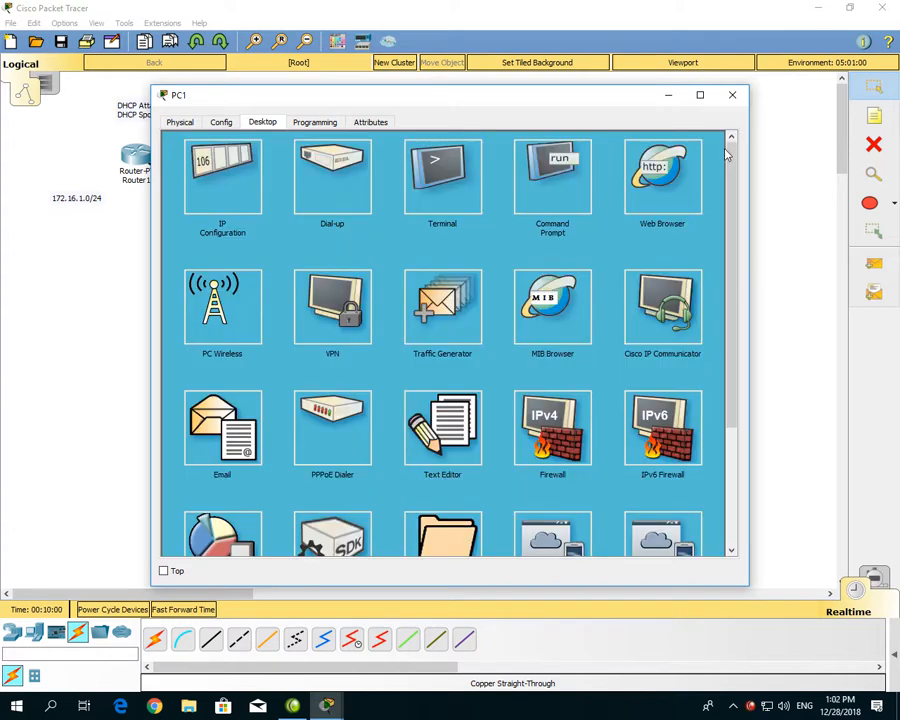
click(520, 200)
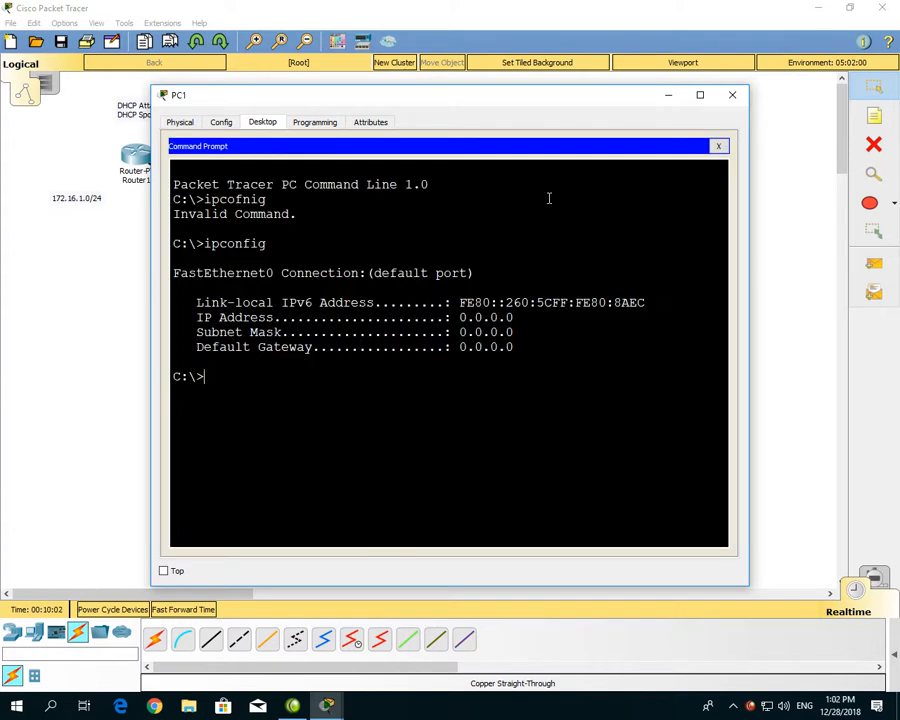
key(Up)
key(Return)
text(ping 172.16.1.6)
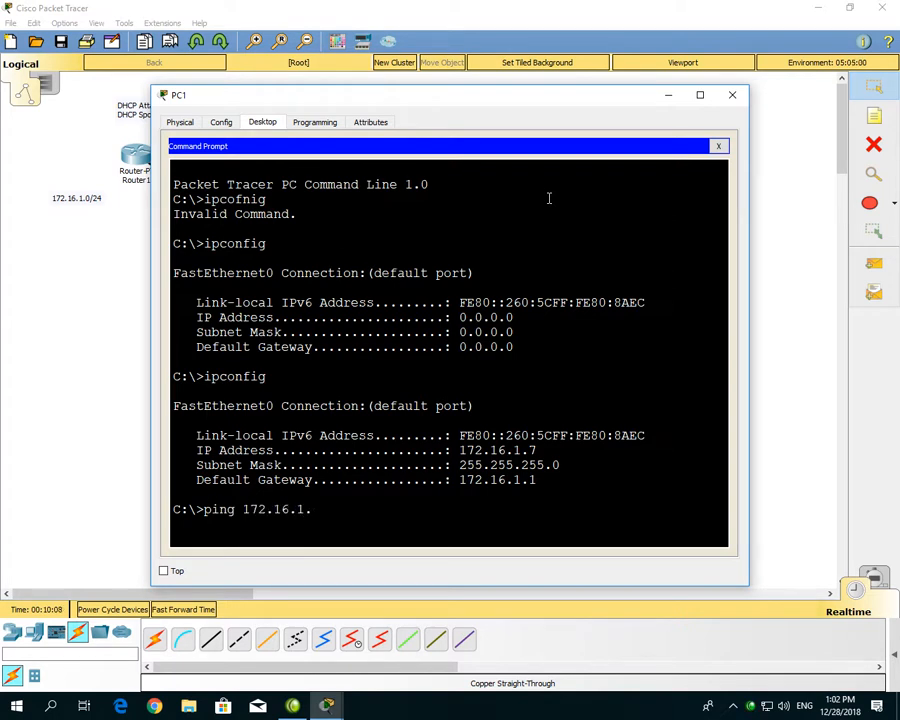
key(Return)
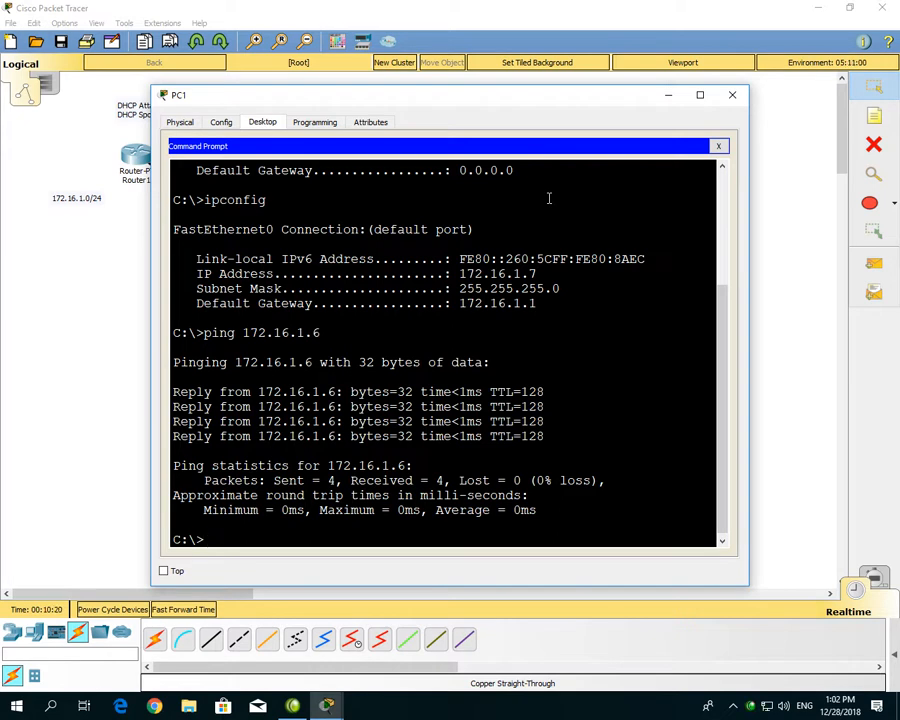
click(719, 147)
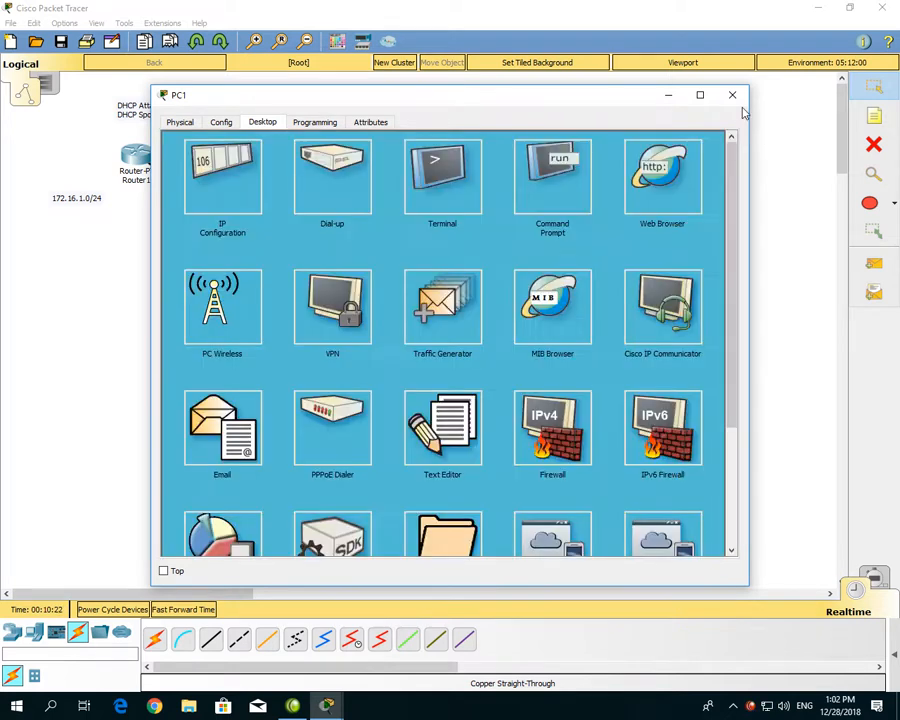
click(732, 95)
drag(704, 501, 72, 120)
click(553, 206)
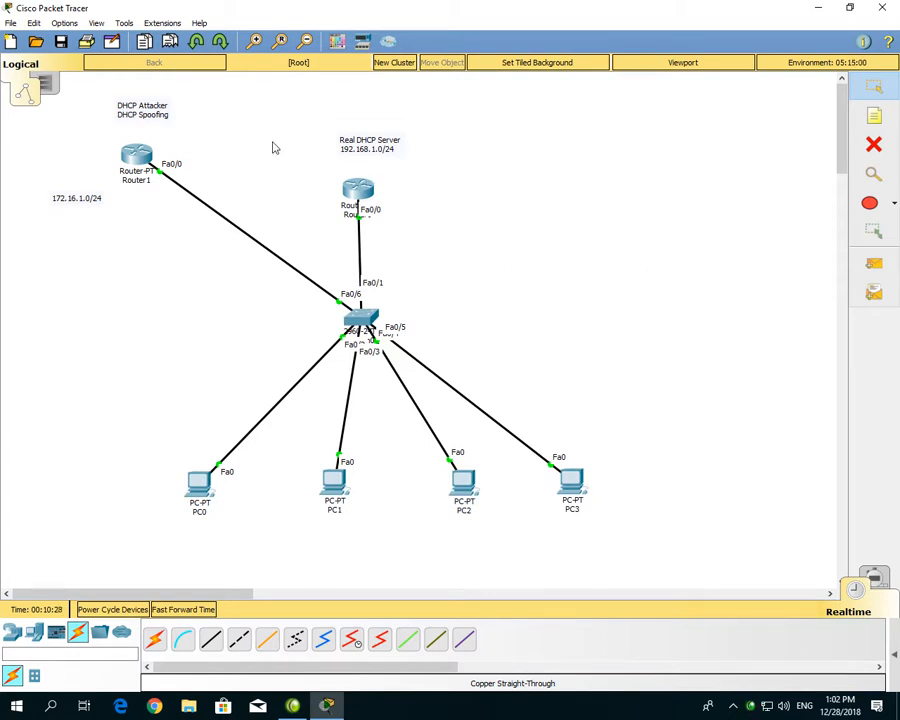
- Place a note reading "DHCP Spoofing Attack" above the Real DHCP Server label
click(872, 117)
click(333, 88)
text(DHCP Spoofing)
text( Ata)
text(tack)
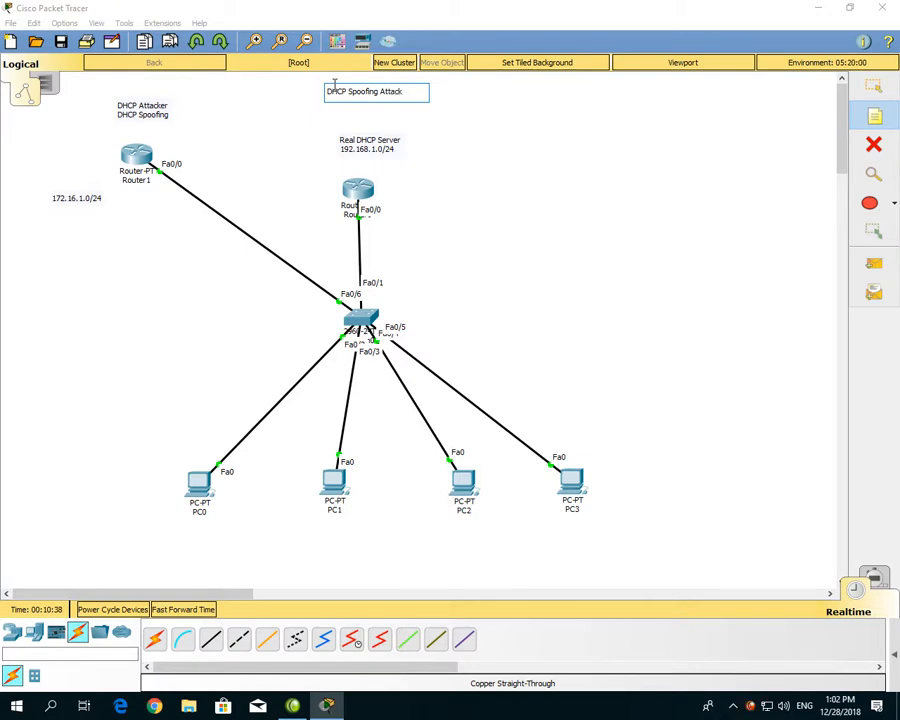
click(874, 87)
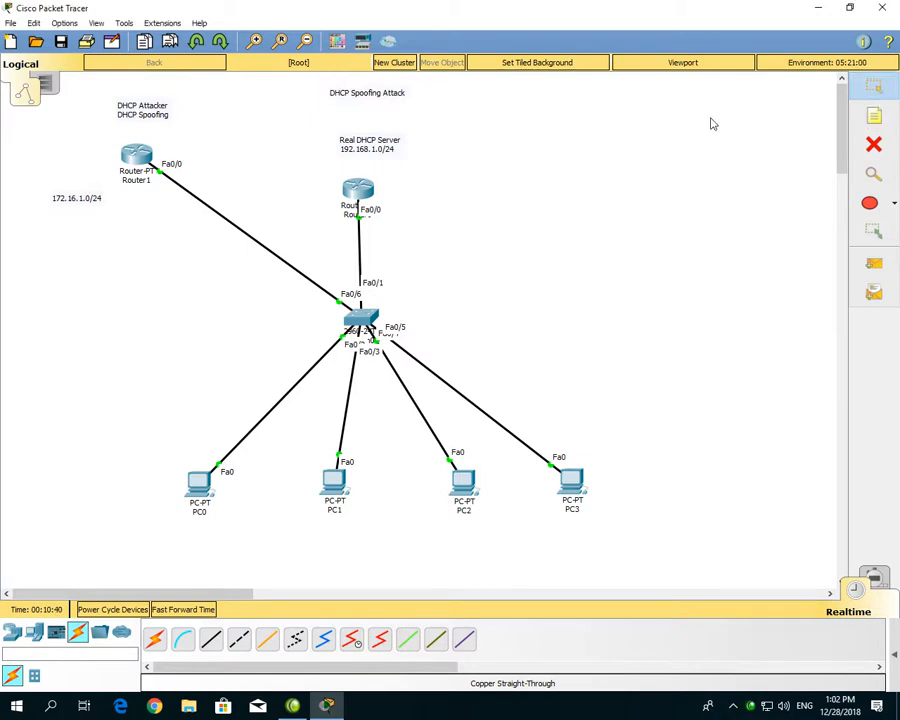
- Nudge the "DHCP Spoofing Attack" note slightly down and left, and move the real DHCP router up closer to its label
mouse_move(383, 101)
mouse_down()
mouse_move(386, 113)
mouse_move(377, 111)
mouse_up()
click(445, 133)
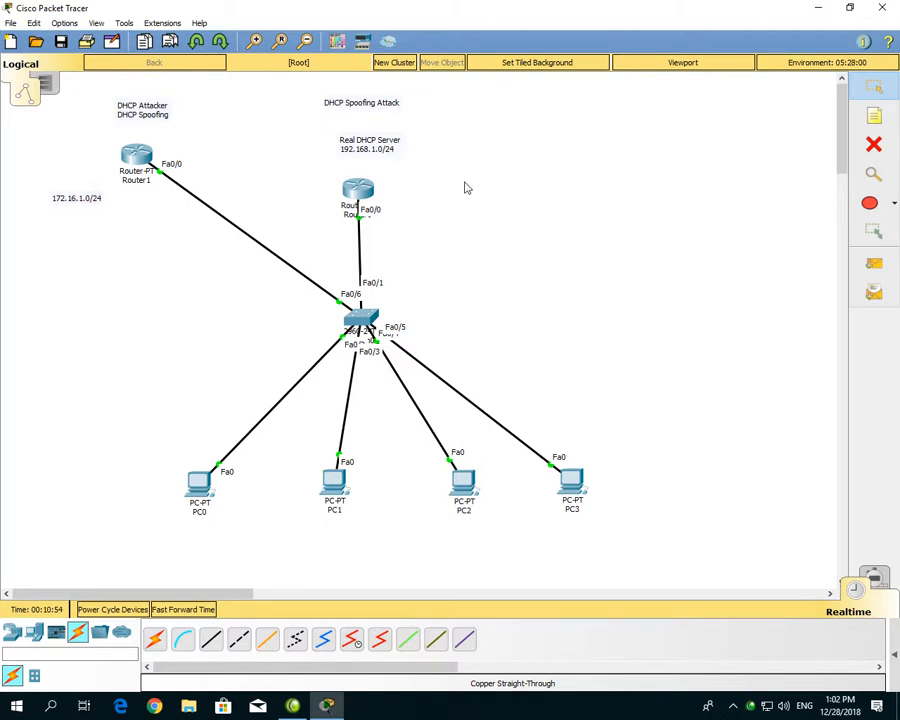
drag(367, 195, 367, 184)
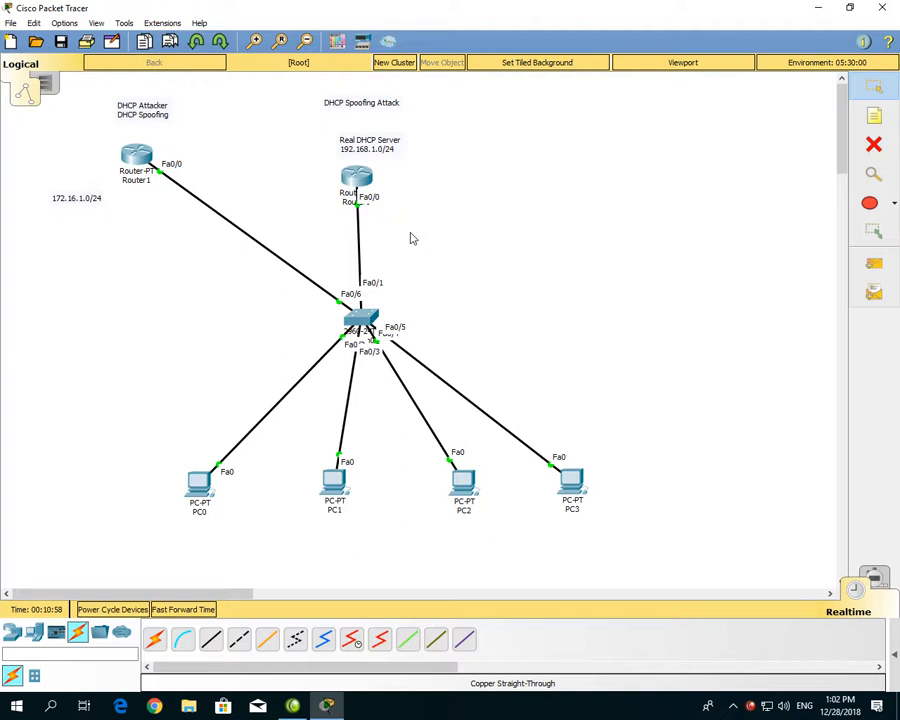
drag(337, 235, 423, 276)
drag(295, 245, 251, 301)
drag(338, 229, 405, 266)
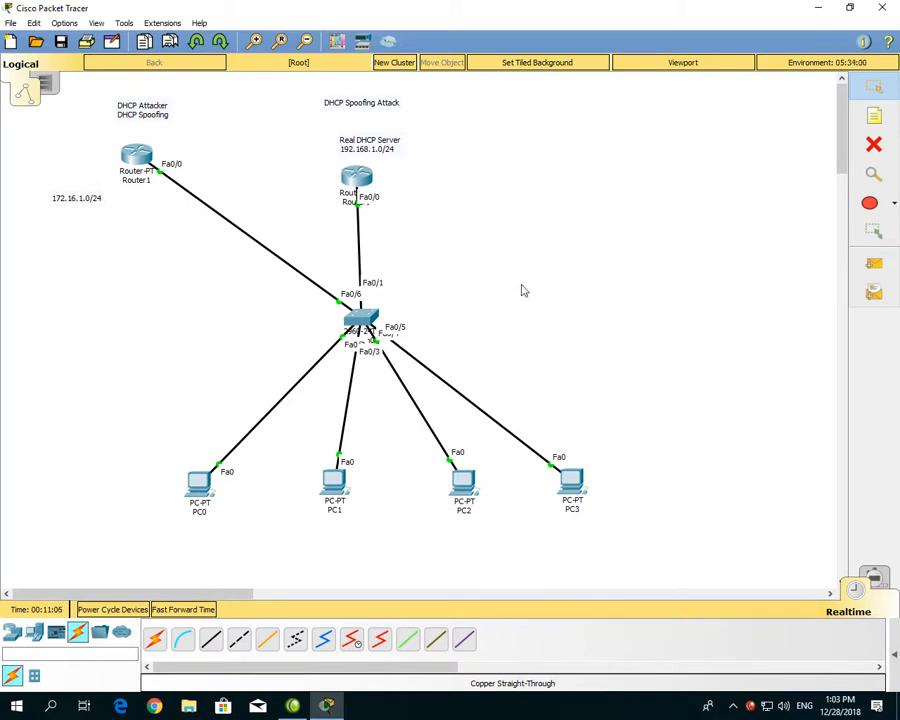